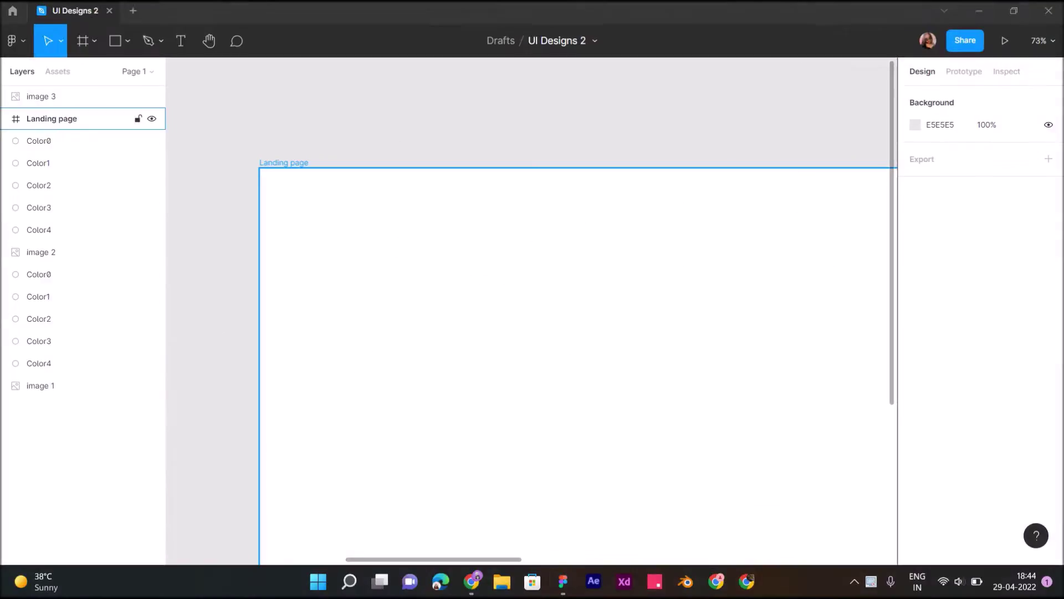
Step: Add a layout grid to the Landing page frame and switch it to Columns
{"action": "scroll", "coordinate": [532, 311], "scroll_direction": "right", "scroll_amount": 3}
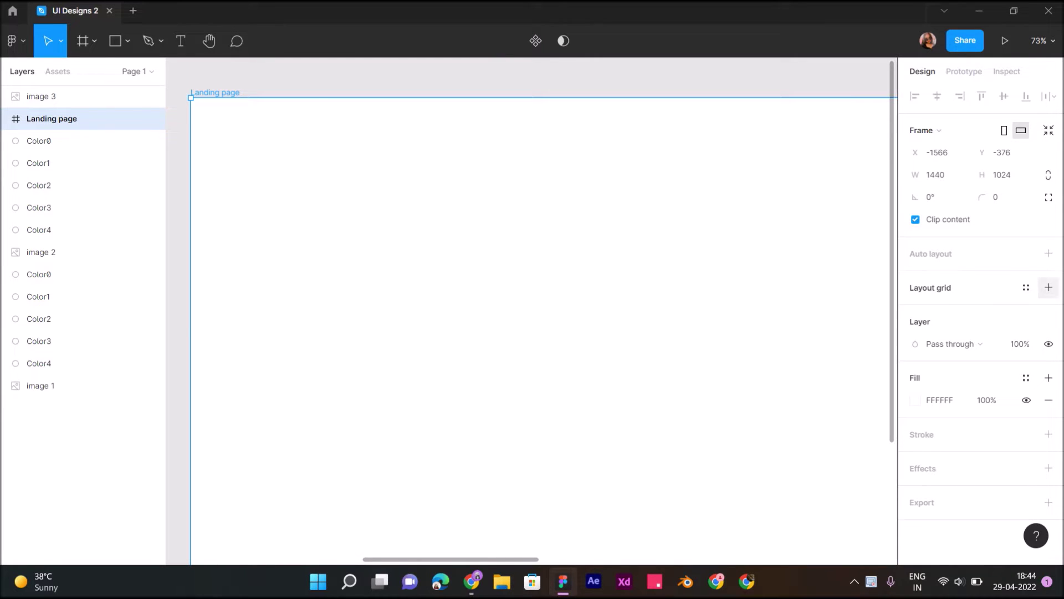
{"action": "left_click", "coordinate": [1048, 287]}
{"action": "left_click", "coordinate": [915, 310]}
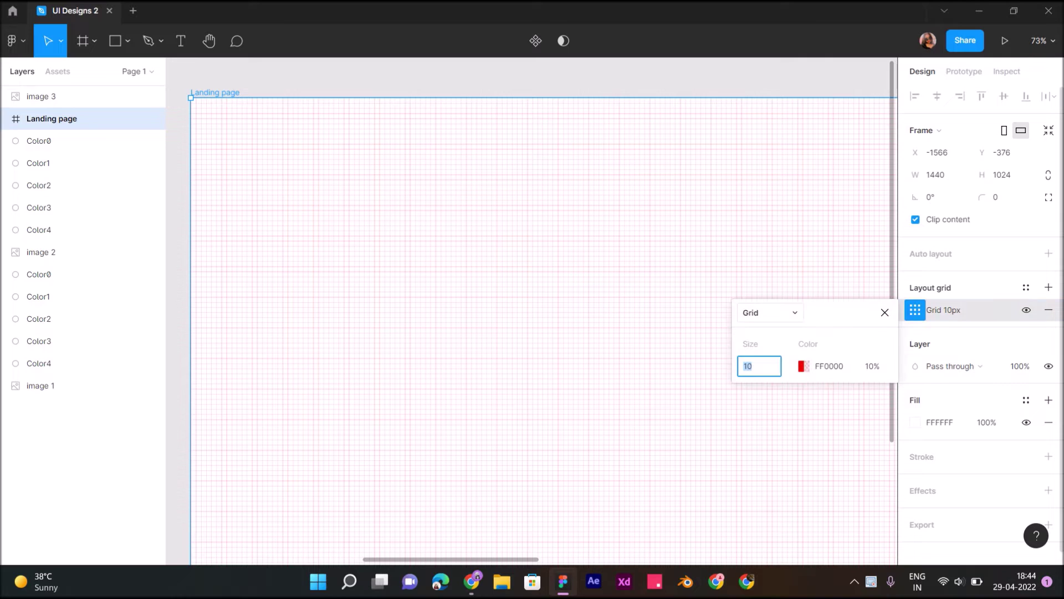
{"action": "left_click", "coordinate": [748, 312]}
{"action": "left_click", "coordinate": [776, 329]}
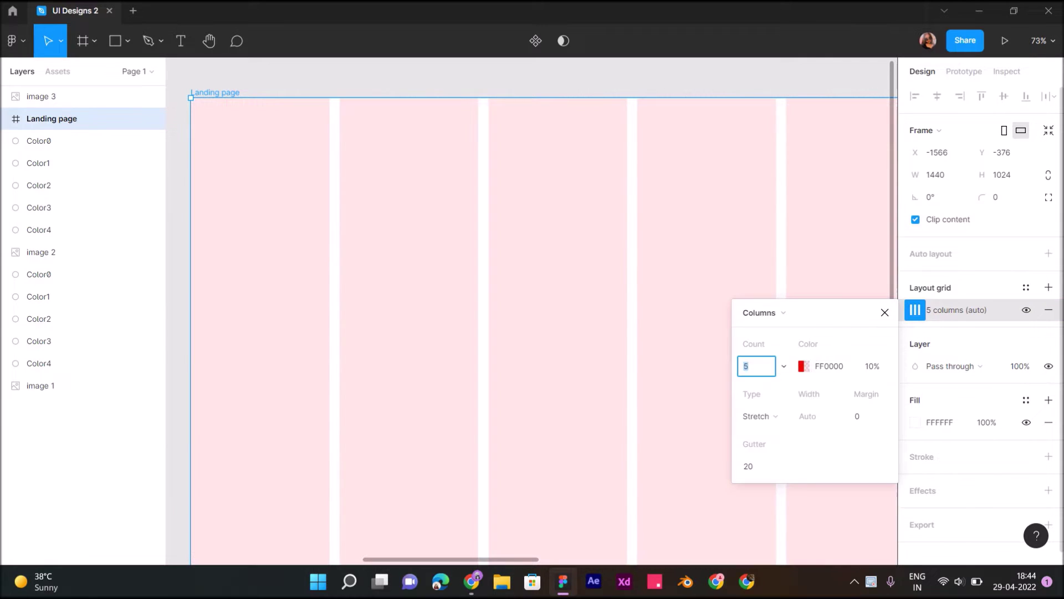
Step: Set the column grid to 12 columns with 40 margin and 20 gutter
{"action": "type", "text": "2"}
{"action": "key", "text": "Tab"}
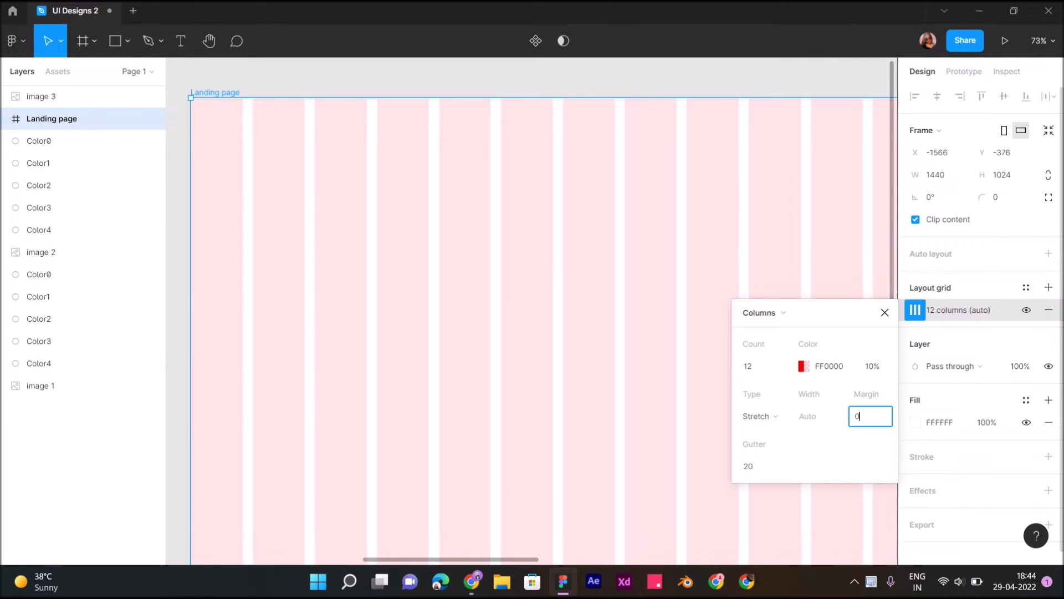
{"action": "type", "text": "40"}
{"action": "key", "text": "Return"}
{"action": "key", "text": "Tab"}
{"action": "key", "text": "Escape"}
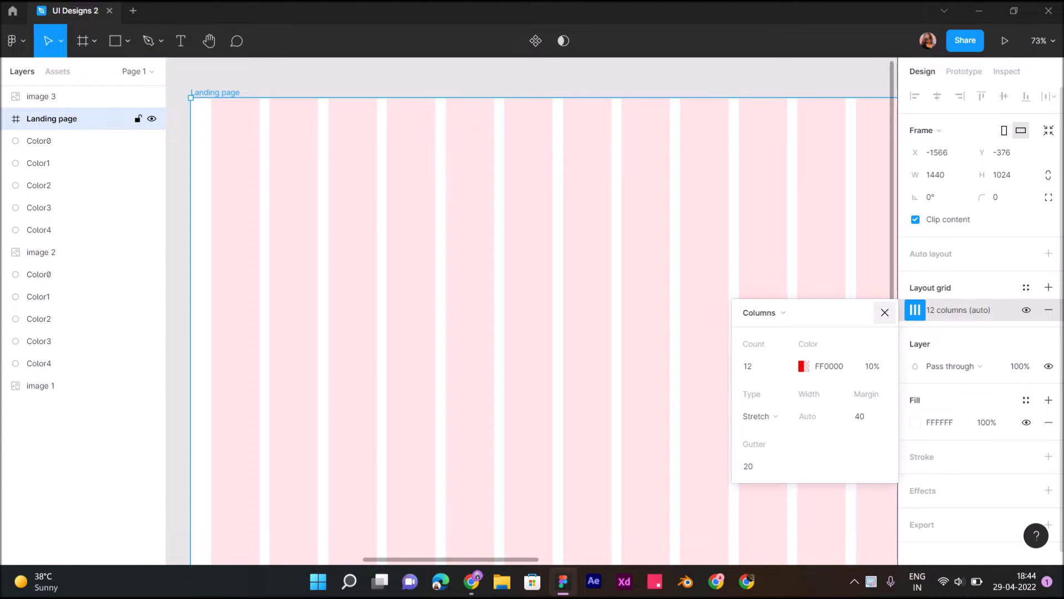
{"action": "key", "text": "Escape"}
{"action": "key", "text": "shift+2"}
{"action": "scroll", "coordinate": [541, 327], "scroll_direction": "down", "scroll_amount": 2}
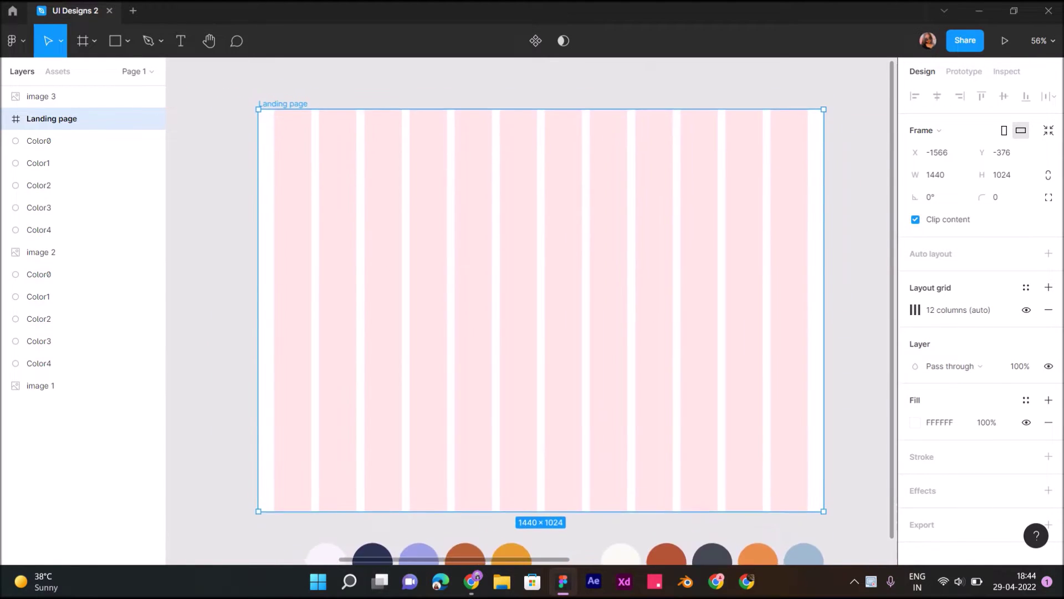
Step: Add a 'HomeyCo.' text at the frame's top-left
{"action": "key", "text": "t"}
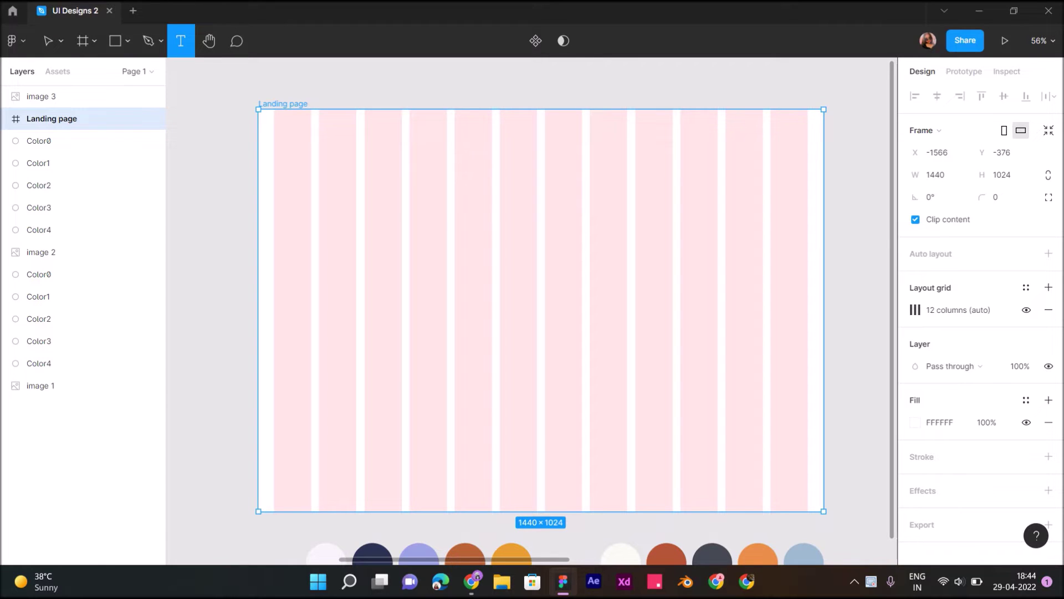
{"action": "left_click", "coordinate": [279, 139]}
{"action": "type", "text": "HomeyCo."}
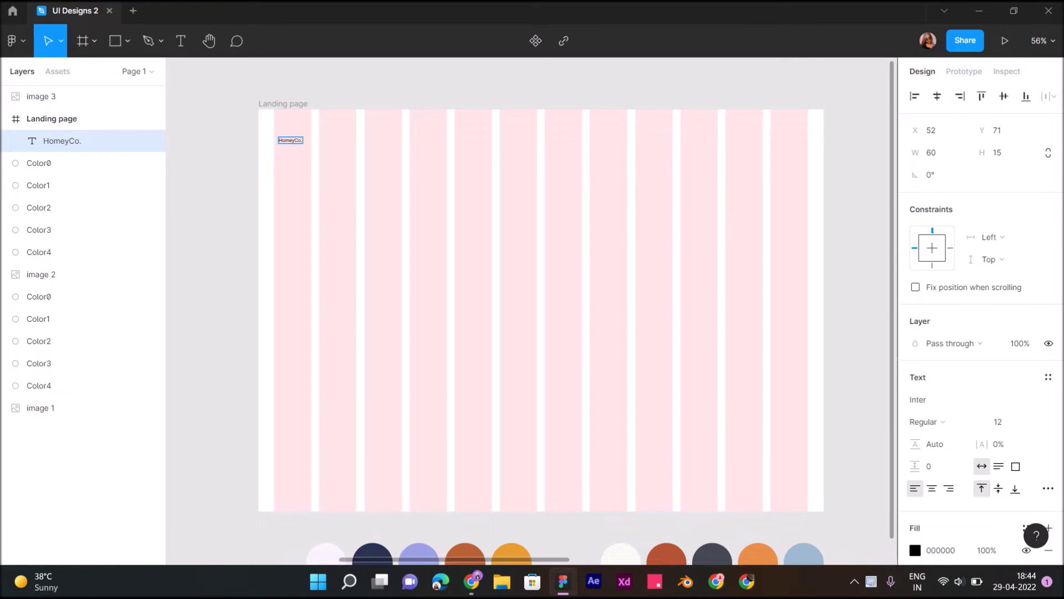
{"action": "key", "text": "Escape"}
Step: Style HomeyCo. in Clash Display Semibold at size 36
{"action": "left_click", "coordinate": [918, 399]}
{"action": "type", "text": "Cla"}
{"action": "key", "text": "Return"}
{"action": "left_click", "coordinate": [1000, 421]}
{"action": "type", "text": "4"}
{"action": "key", "text": "Return"}
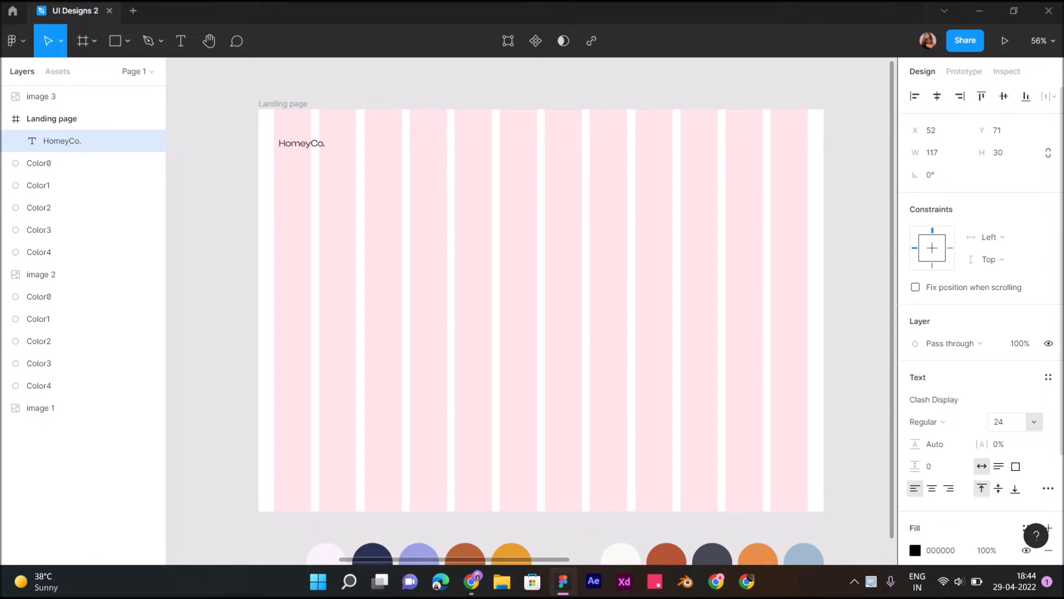
{"action": "left_click", "coordinate": [1001, 421]}
{"action": "type", "text": "6"}
{"action": "key", "text": "Return"}
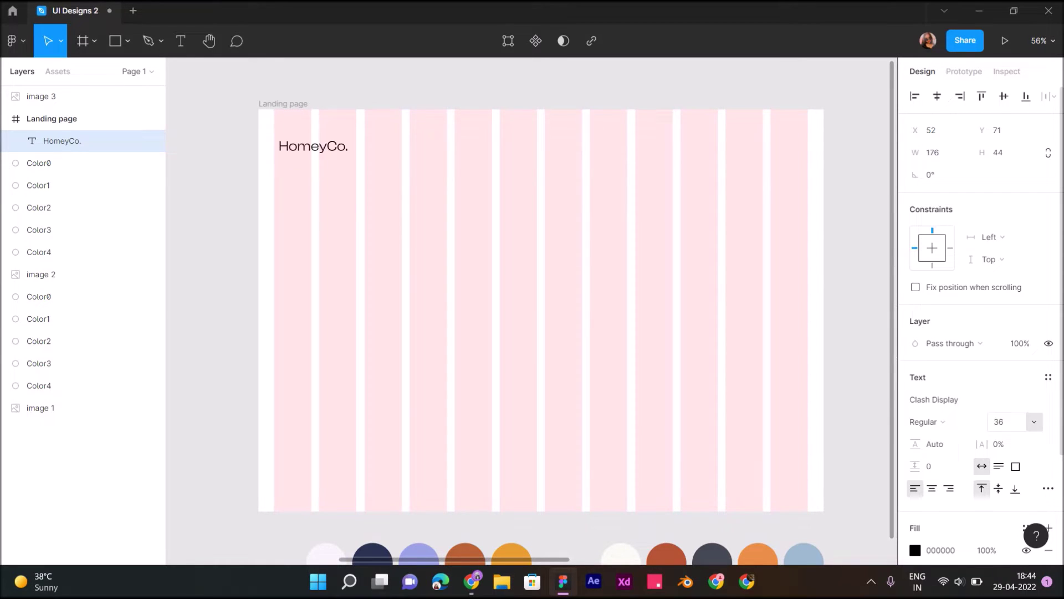
{"action": "left_click", "coordinate": [927, 422]}
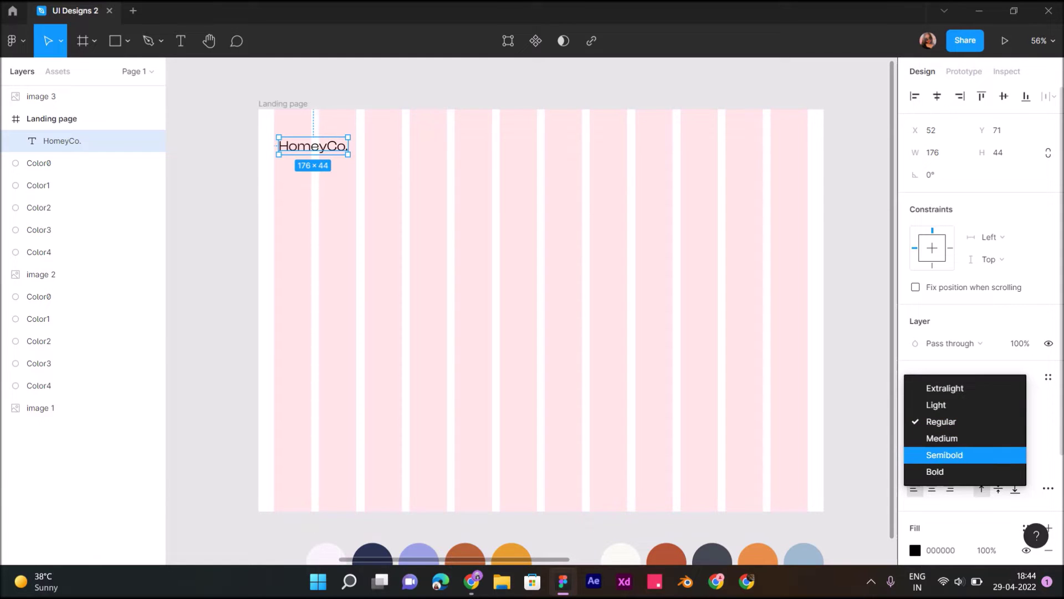
{"action": "left_click", "coordinate": [943, 451]}
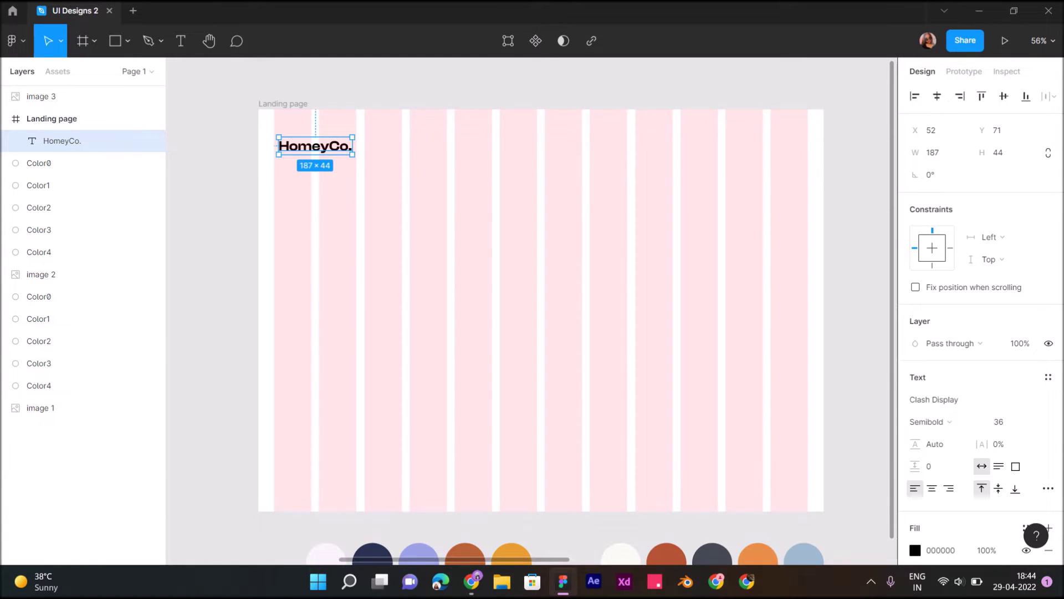
Step: Align the HomeyCo. logo to the left column edge
{"action": "left_click_drag", "start_coordinate": [315, 146], "coordinate": [311, 144]}
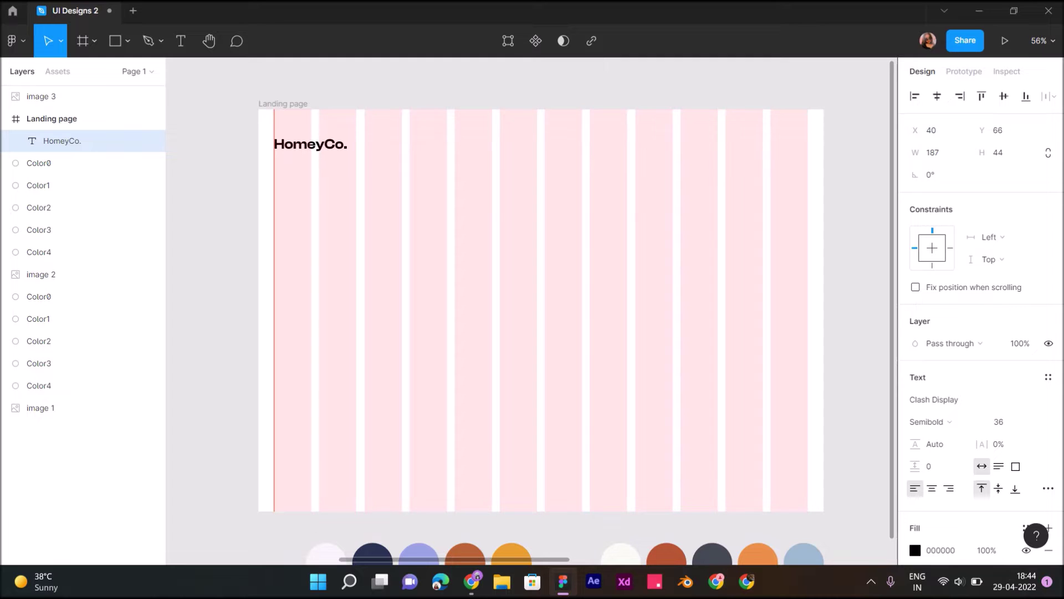
{"action": "left_click_drag", "start_coordinate": [310, 144], "coordinate": [315, 145]}
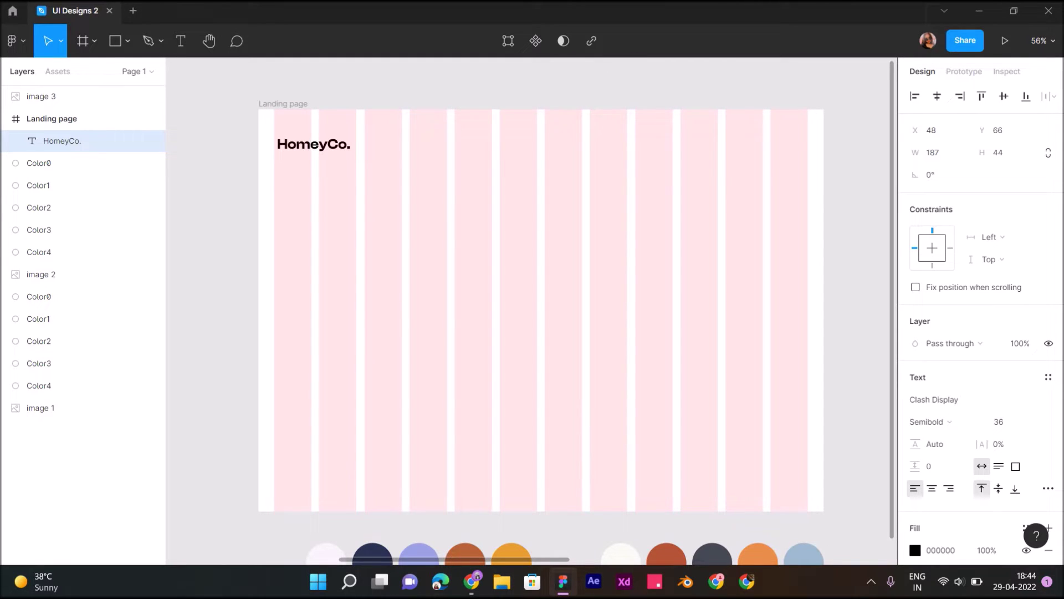
{"action": "key", "text": "Right"}
{"action": "key", "text": "Right"}
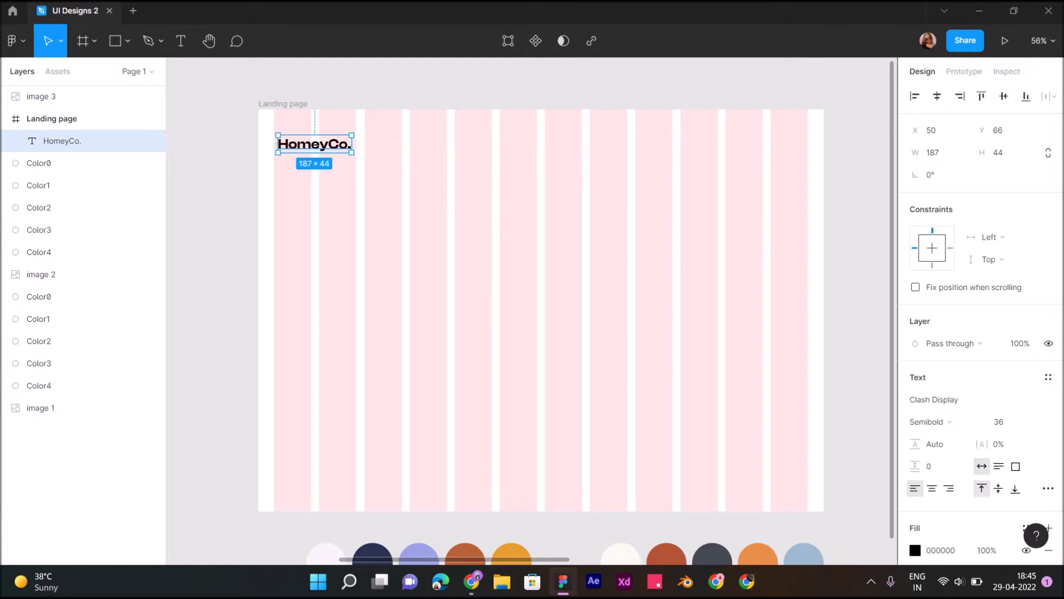
{"action": "scroll", "coordinate": [980, 311], "scroll_direction": "down", "scroll_amount": 3}
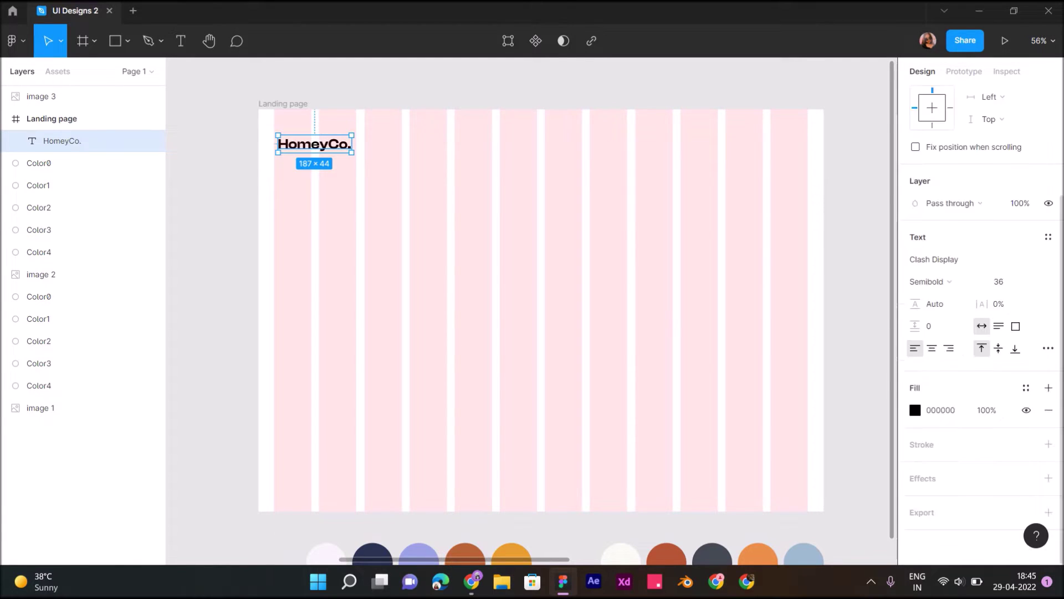
Step: Fill the HomeyCo. text with dark grey 444853 sampled from the palette
{"action": "left_click", "coordinate": [916, 410]}
{"action": "left_click", "coordinate": [751, 410]}
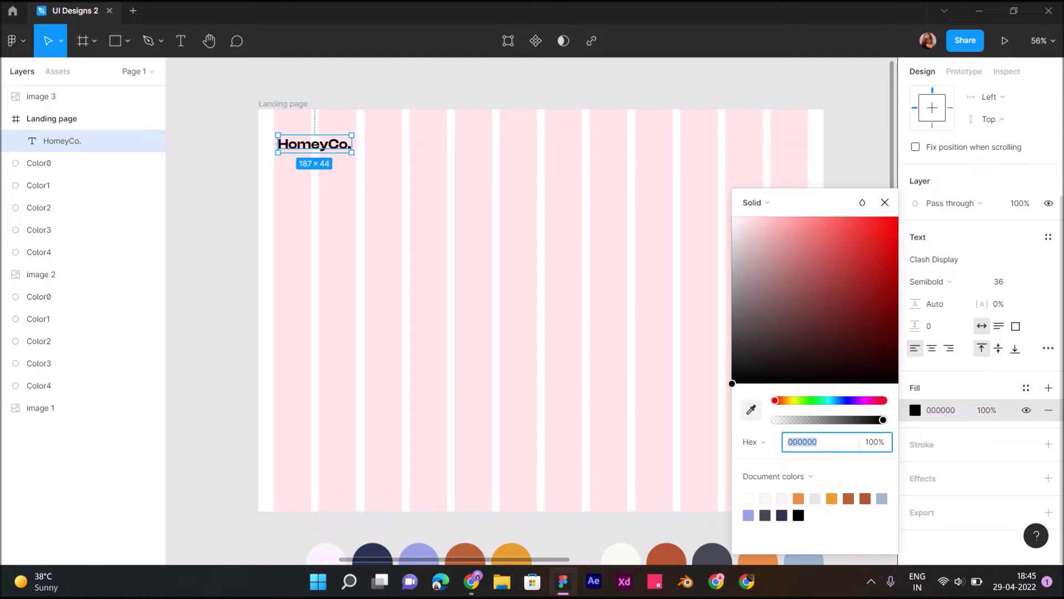
{"action": "scroll", "coordinate": [832, 125], "scroll_direction": "down", "scroll_amount": 2}
{"action": "left_click", "coordinate": [712, 505]}
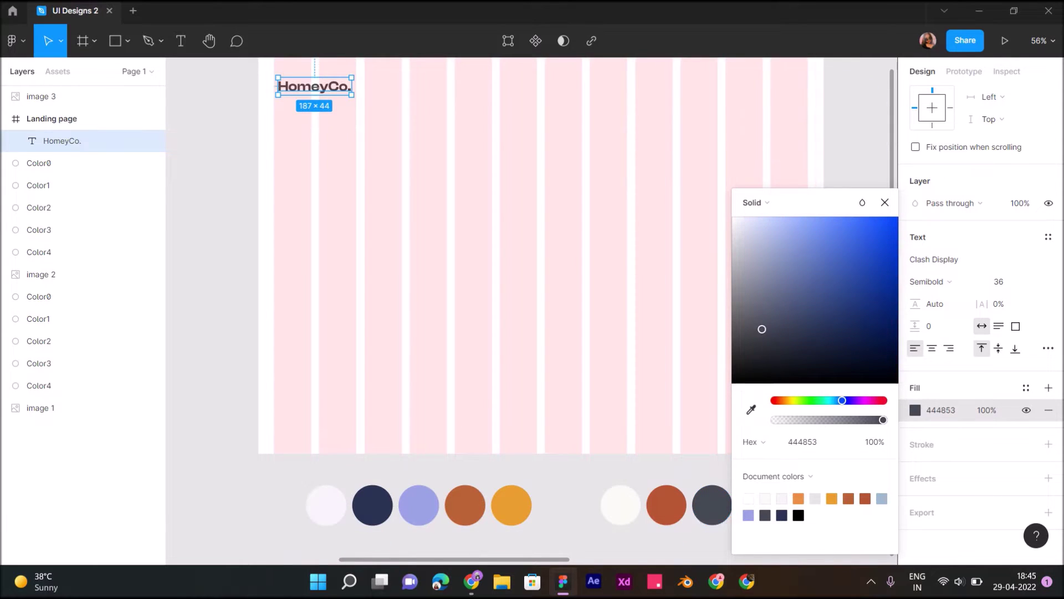
{"action": "scroll", "coordinate": [712, 505], "scroll_direction": "up", "scroll_amount": 2}
{"action": "left_click", "coordinate": [52, 118]}
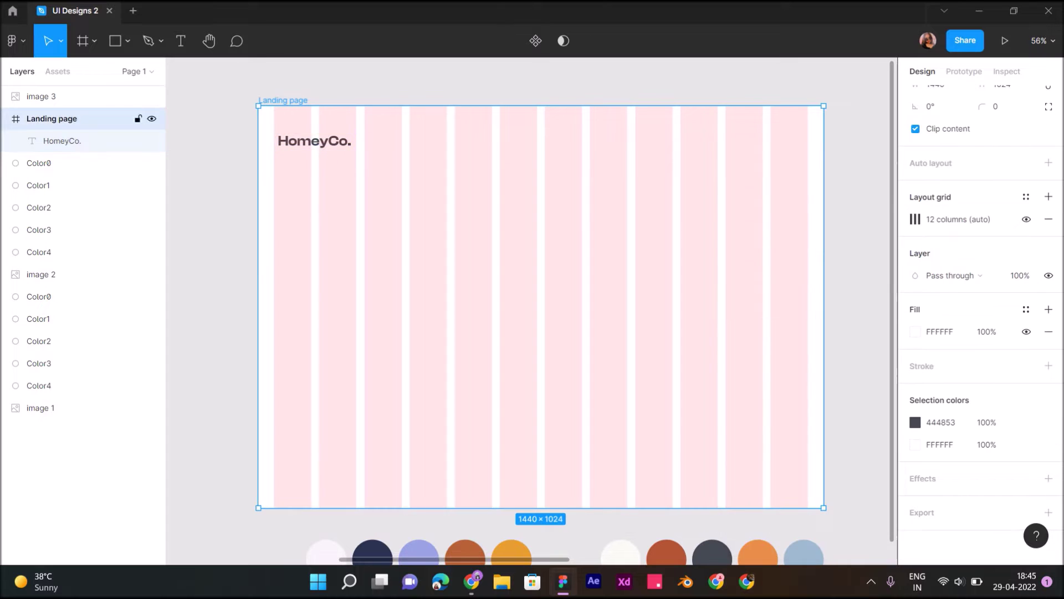
Step: Move the house photo image 3 into the Landing page frame at its left edge
{"action": "left_click", "coordinate": [1026, 219]}
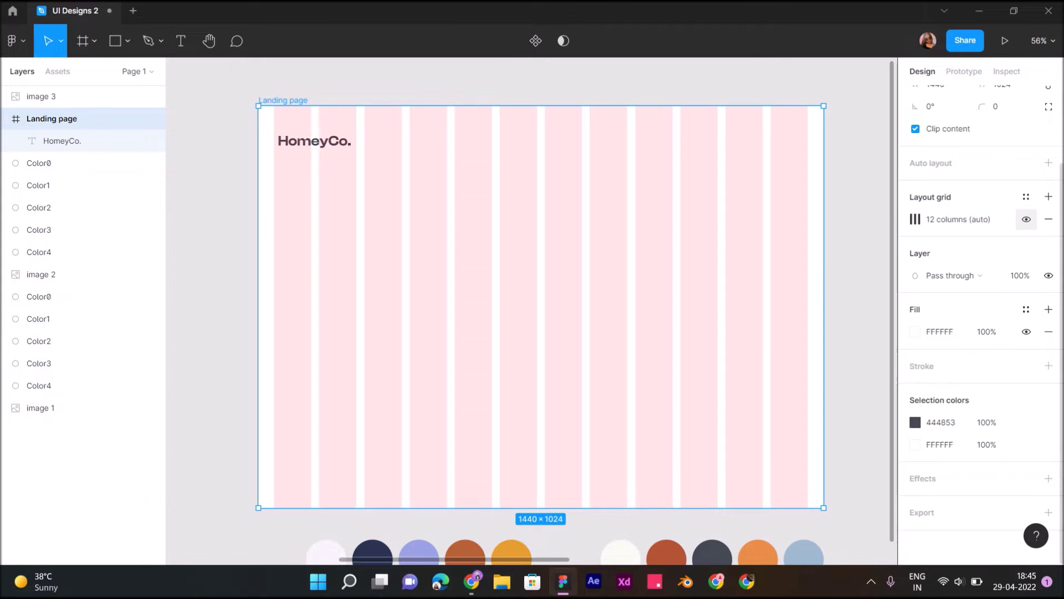
{"action": "scroll", "coordinate": [532, 311], "scroll_direction": "down", "scroll_amount": 2}
{"action": "scroll", "coordinate": [616, 156], "scroll_direction": "down", "scroll_amount": 3}
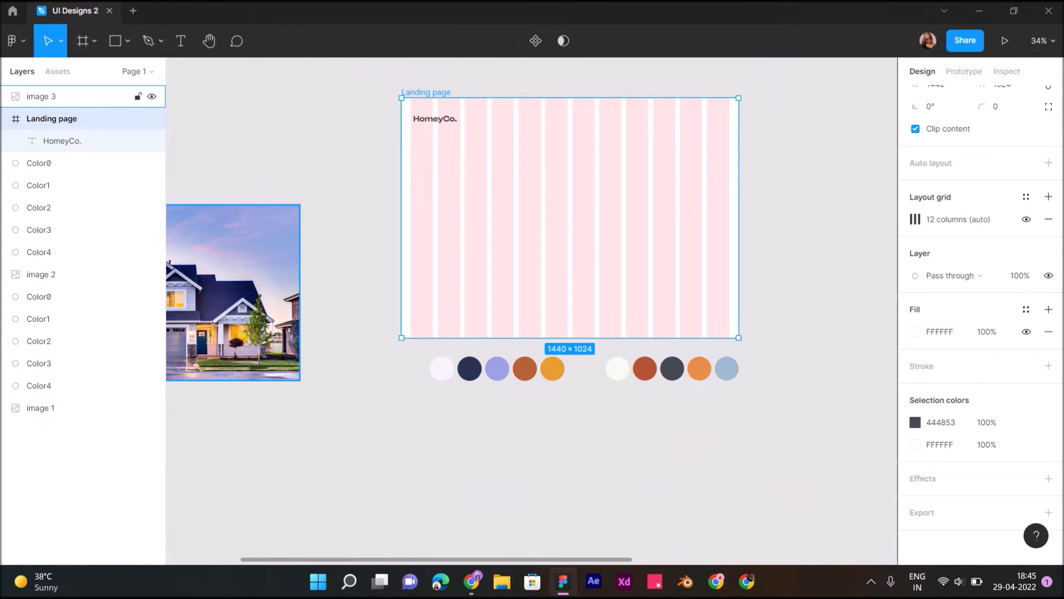
{"action": "left_click", "coordinate": [55, 96]}
{"action": "left_click_drag", "start_coordinate": [249, 294], "coordinate": [577, 284]}
{"action": "left_click_drag", "start_coordinate": [501, 265], "coordinate": [536, 261]}
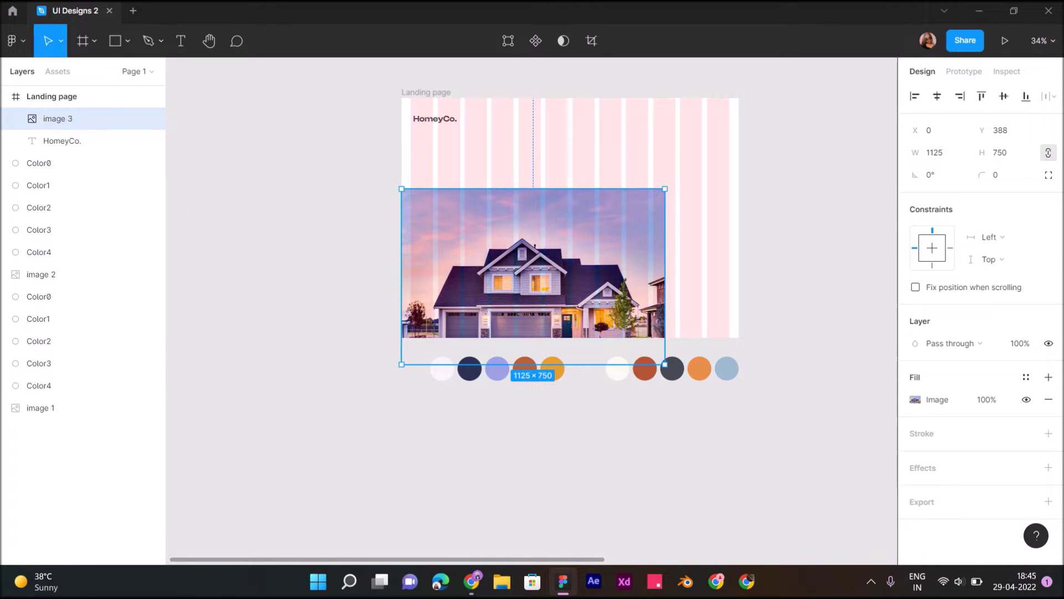
Step: Resize the photo to 1440×573 at Y 495, reaching the frame bottom
{"action": "left_click_drag", "start_coordinate": [665, 276], "coordinate": [739, 276]}
{"action": "left_click_drag", "start_coordinate": [570, 264], "coordinate": [570, 283]}
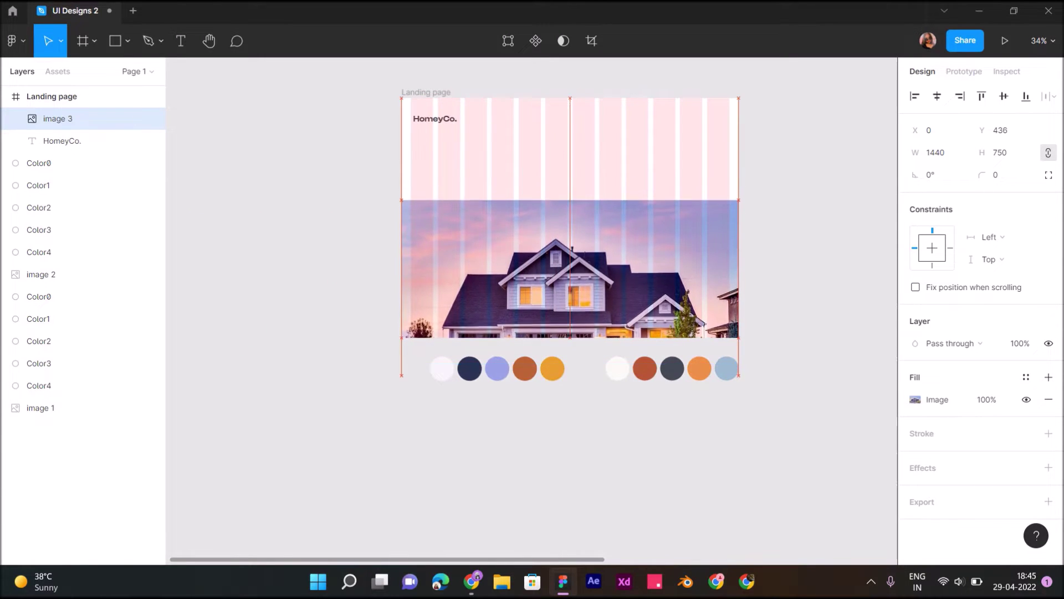
{"action": "left_click_drag", "start_coordinate": [570, 283], "coordinate": [570, 292]}
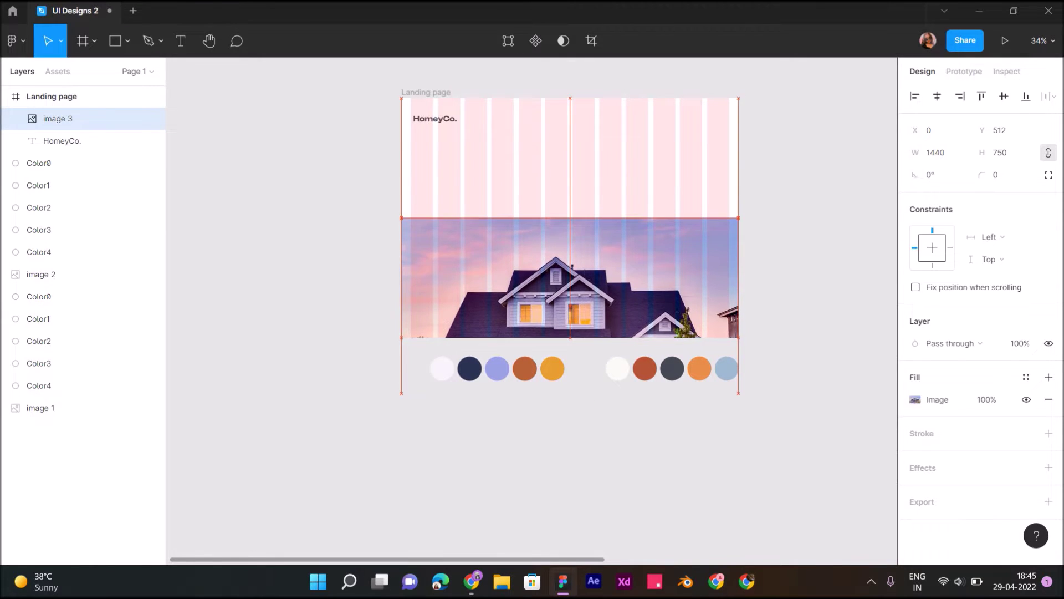
{"action": "left_click_drag", "start_coordinate": [570, 292], "coordinate": [570, 289]}
{"action": "left_click_drag", "start_coordinate": [570, 393], "coordinate": [570, 346]}
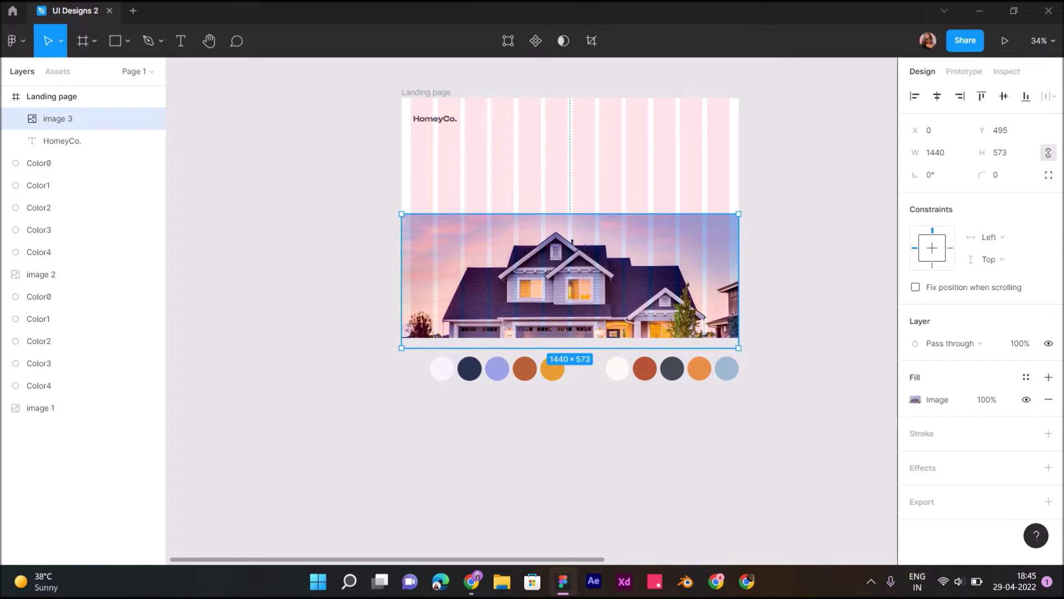
{"action": "key", "text": "Escape"}
{"action": "scroll", "coordinate": [577, 81], "scroll_direction": "up", "scroll_amount": 3, "text": "ctrl"}
{"action": "scroll", "coordinate": [577, 81], "scroll_direction": "up", "scroll_amount": 1, "text": "ctrl"}
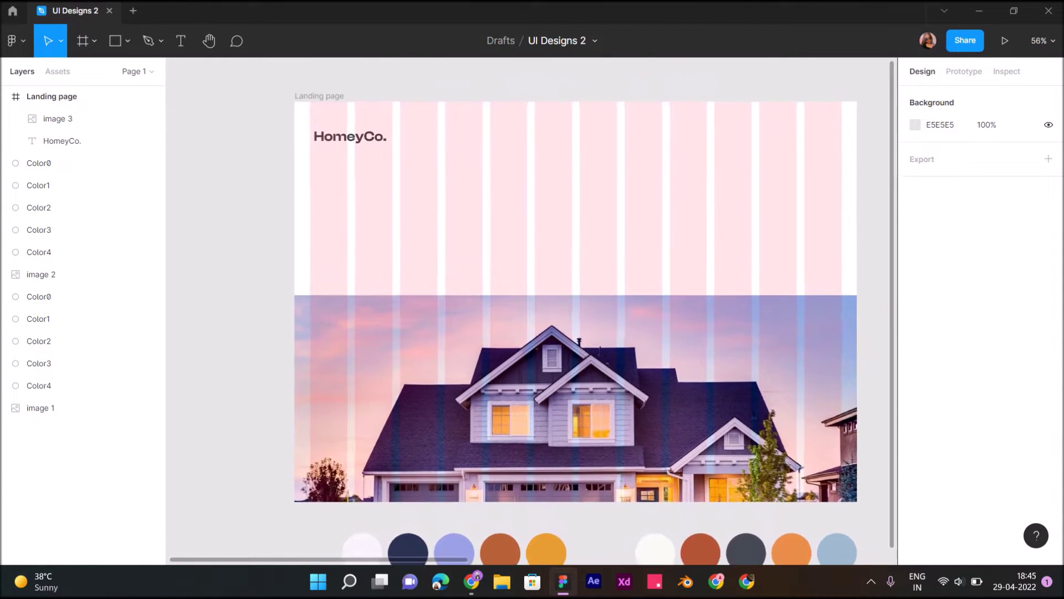
Step: Add a 'Home' text near the top centre of the frame
{"action": "left_click", "coordinate": [181, 41]}
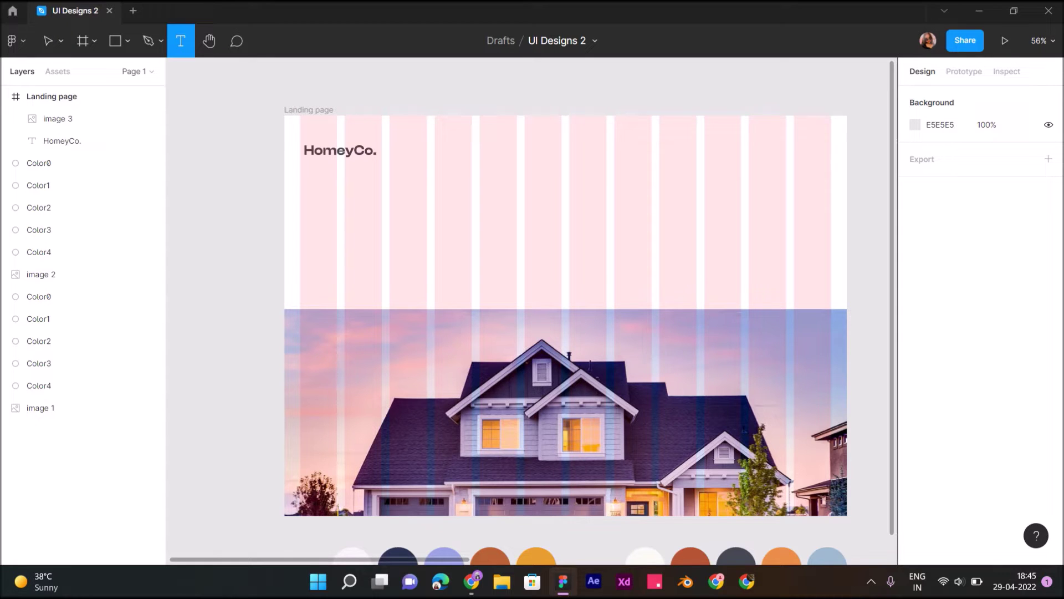
{"action": "left_click", "coordinate": [481, 149]}
{"action": "type", "text": "Home"}
{"action": "key", "text": "Escape"}
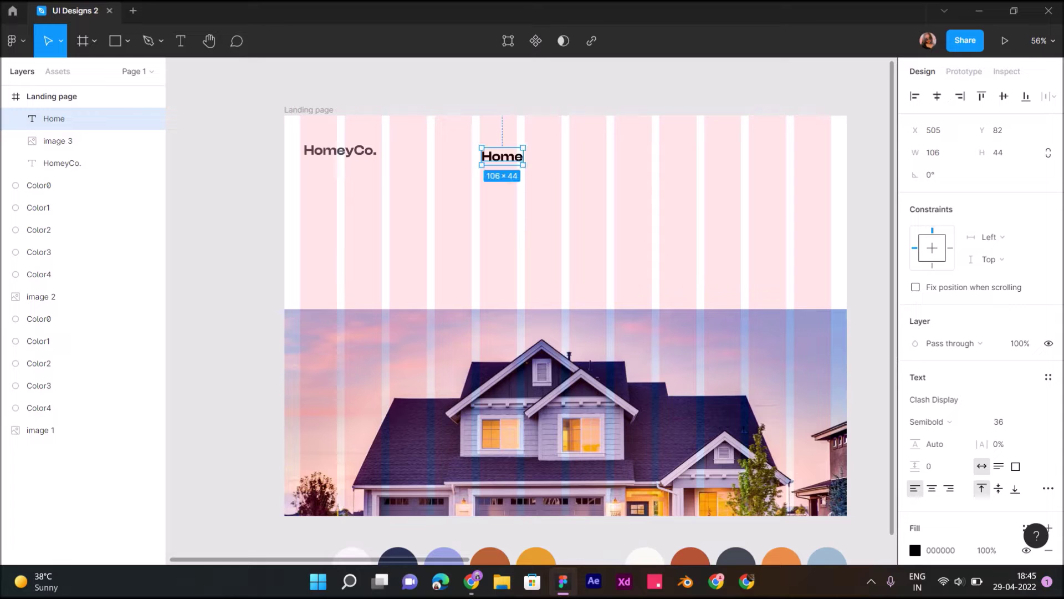
Step: Set Home to size 20 Medium and move it closer to the logo
{"action": "left_click", "coordinate": [1003, 422]}
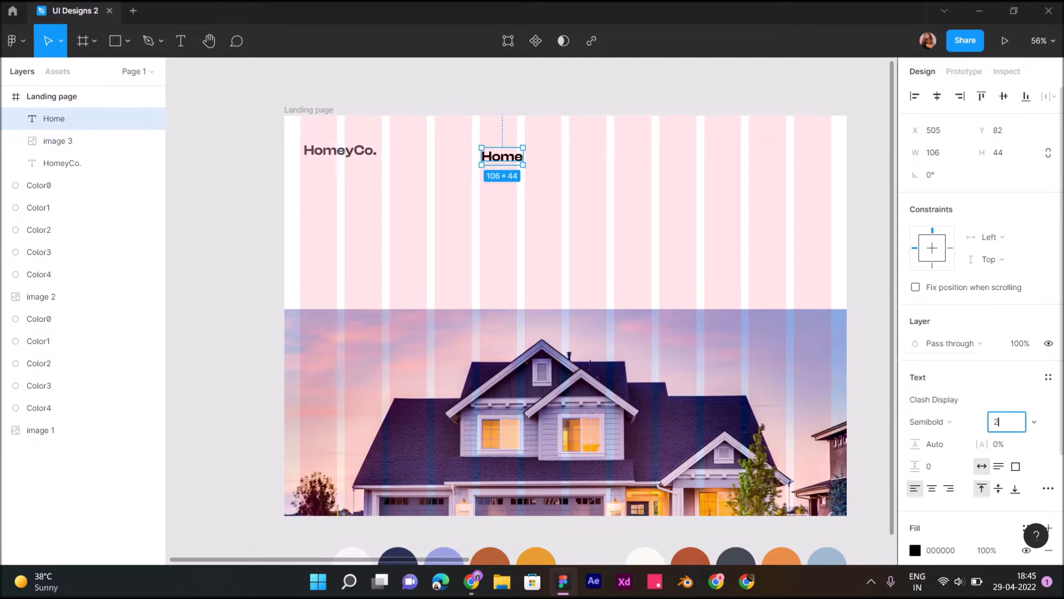
{"action": "type", "text": "20"}
{"action": "key", "text": "Return"}
{"action": "scroll", "coordinate": [480, 59], "scroll_direction": "up", "scroll_amount": 1, "text": "ctrl"}
{"action": "scroll", "coordinate": [481, 58], "scroll_direction": "up", "scroll_amount": 1, "text": "ctrl"}
{"action": "scroll", "coordinate": [480, 59], "scroll_direction": "up", "scroll_amount": 1, "text": "ctrl"}
{"action": "left_click_drag", "start_coordinate": [499, 191], "coordinate": [452, 190]}
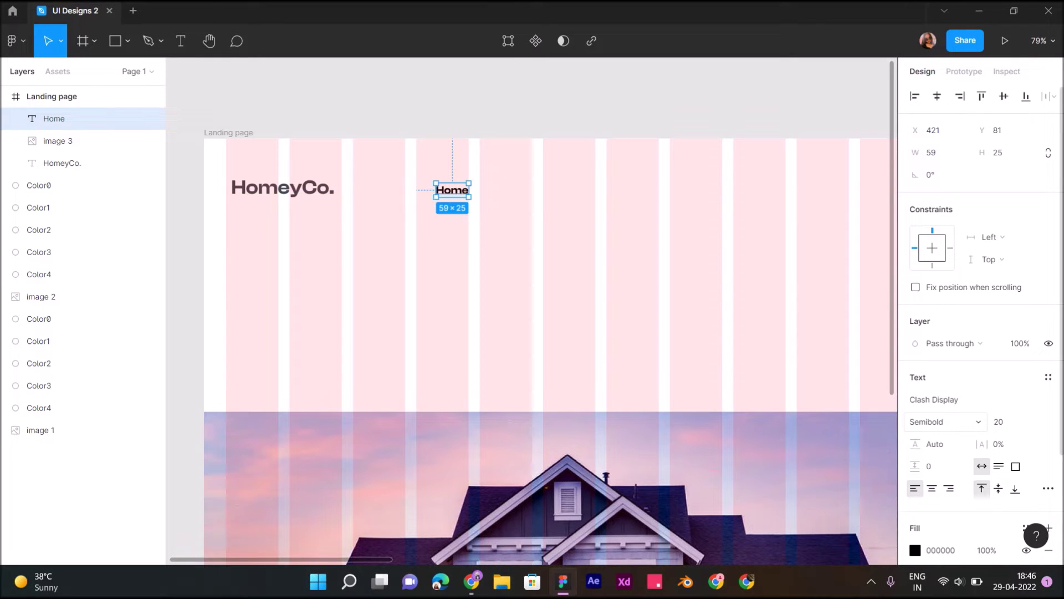
{"action": "left_click", "coordinate": [945, 421]}
{"action": "left_click", "coordinate": [942, 405]}
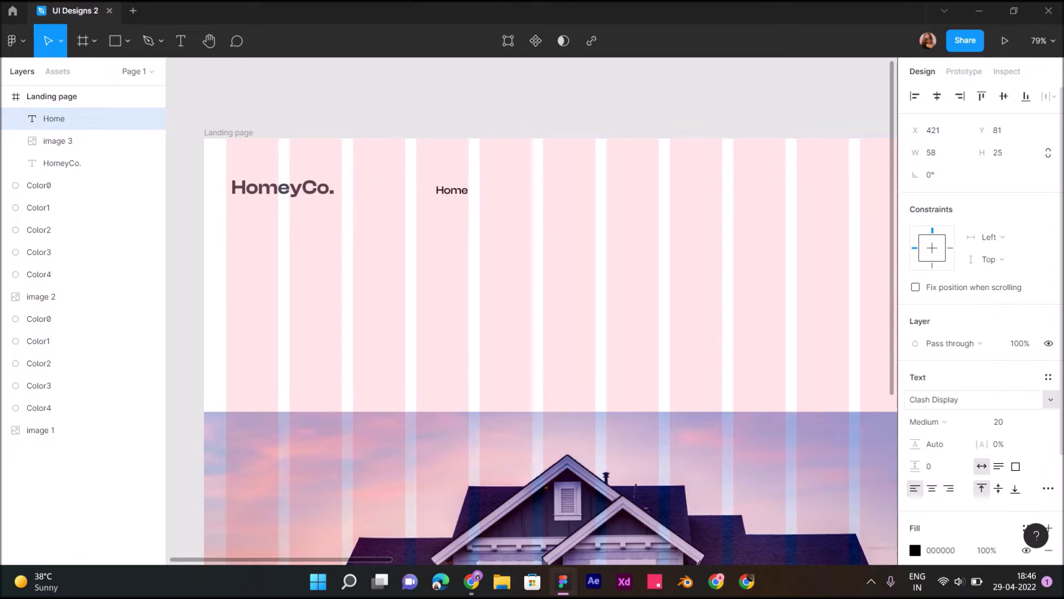
Step: Colour the Home text charcoal 444853 and duplicate it to the right
{"action": "left_click", "coordinate": [916, 550]}
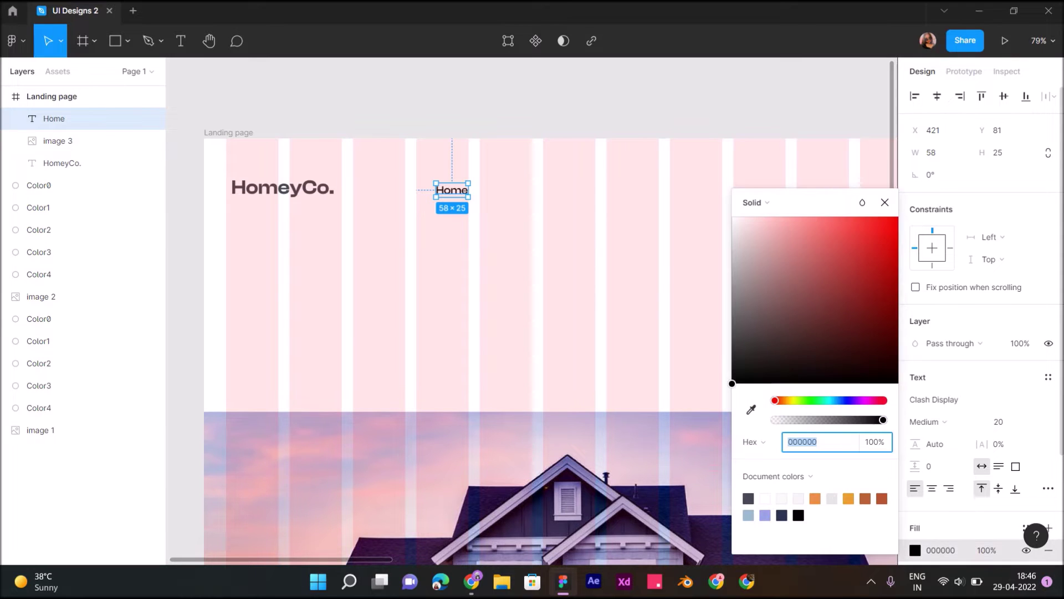
{"action": "left_click", "coordinate": [751, 409]}
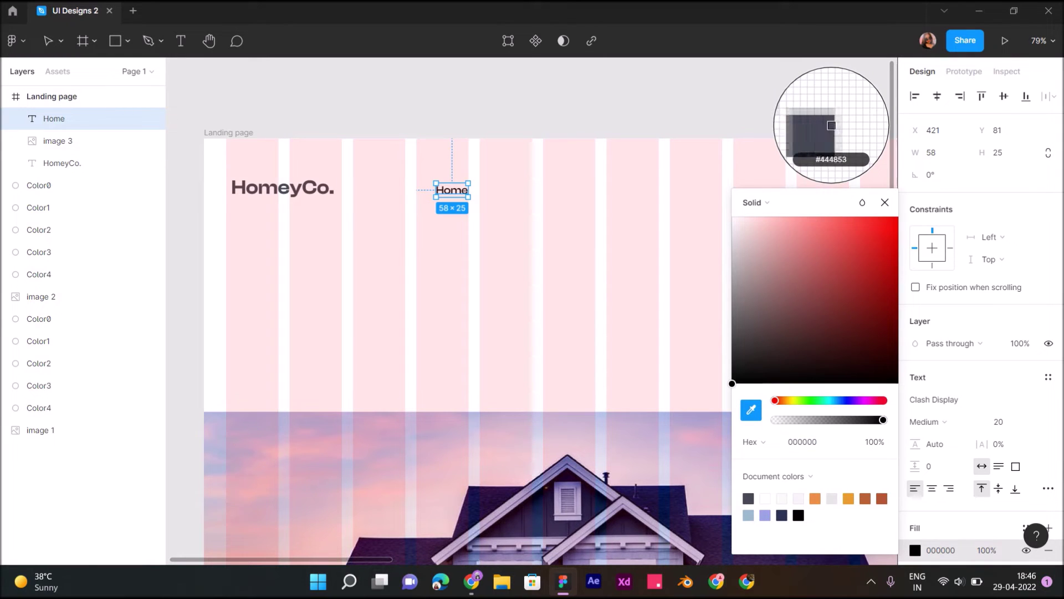
{"action": "left_click", "coordinate": [831, 125]}
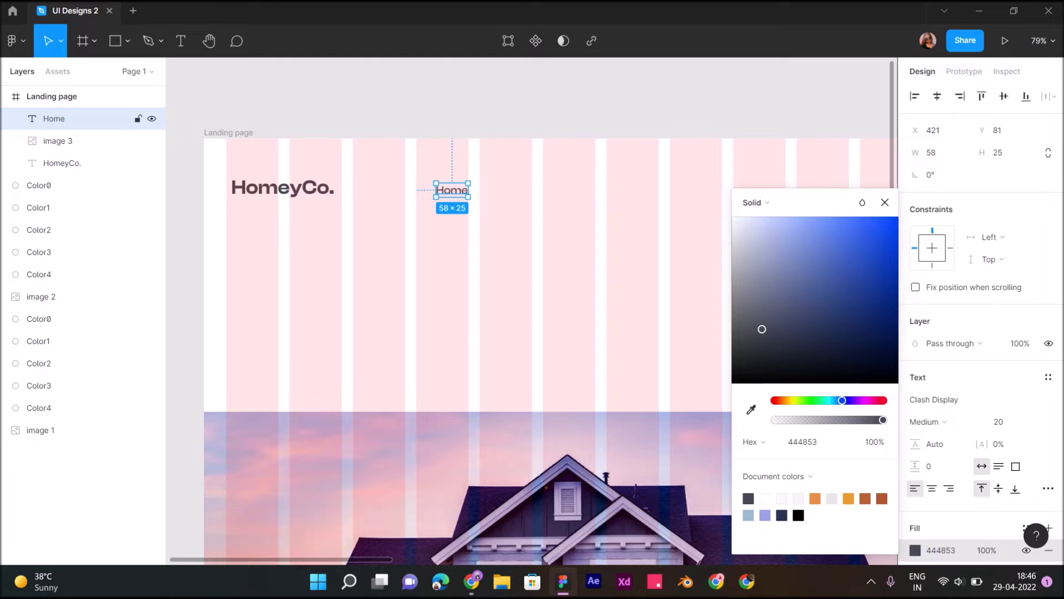
{"action": "left_click_drag", "start_coordinate": [452, 190], "coordinate": [508, 190]}
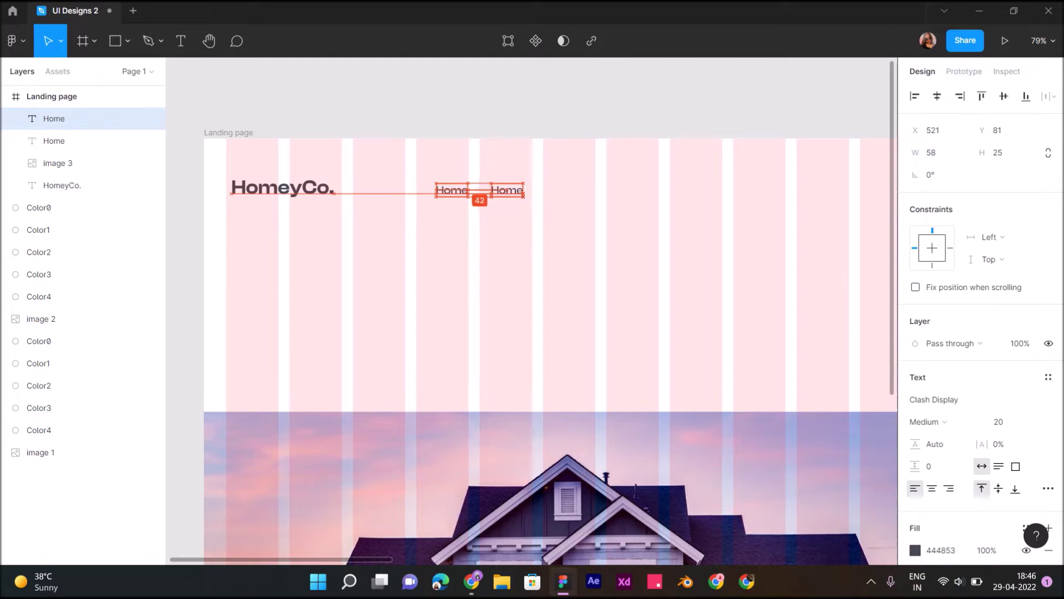
Step: Place the copy 58 px right of Home and rename it 'Listings'
{"action": "left_click_drag", "start_coordinate": [507, 189], "coordinate": [515, 189]}
{"action": "double_click", "coordinate": [516, 189]}
{"action": "key", "text": "BackSpace"}
{"action": "type", "text": "Listings"}
{"action": "key", "text": "Escape"}
{"action": "key", "text": "Escape"}
{"action": "left_click", "coordinate": [83, 118]}
Step: Duplicate Listings to its right and rename the copy 'Properties'
{"action": "left_click_drag", "start_coordinate": [521, 190], "coordinate": [594, 190]}
{"action": "key", "text": "Return"}
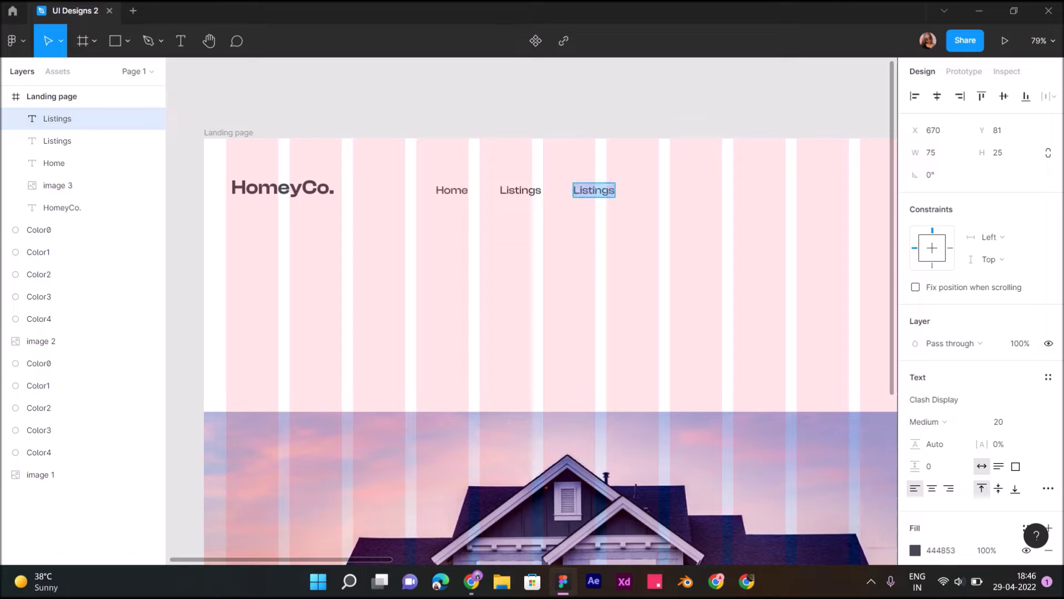
{"action": "key", "text": "BackSpace"}
{"action": "type", "text": "Properties"}
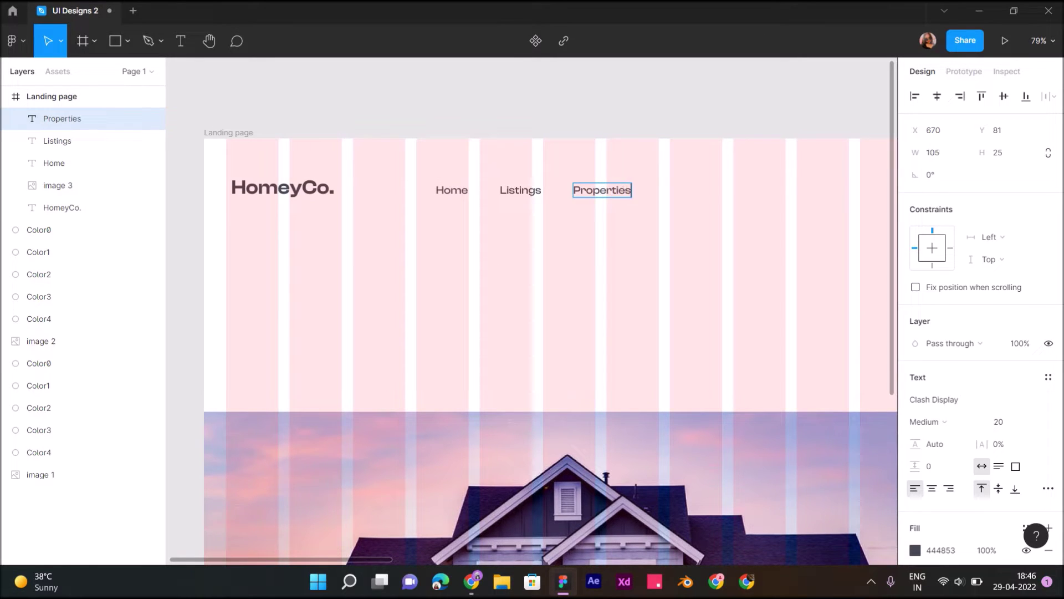
{"action": "key", "text": "Escape"}
{"action": "key", "text": "Escape"}
Step: Duplicate Properties 58 px to its right and rename it 'Contact us'
{"action": "scroll", "coordinate": [515, 277], "scroll_direction": "right", "scroll_amount": 3}
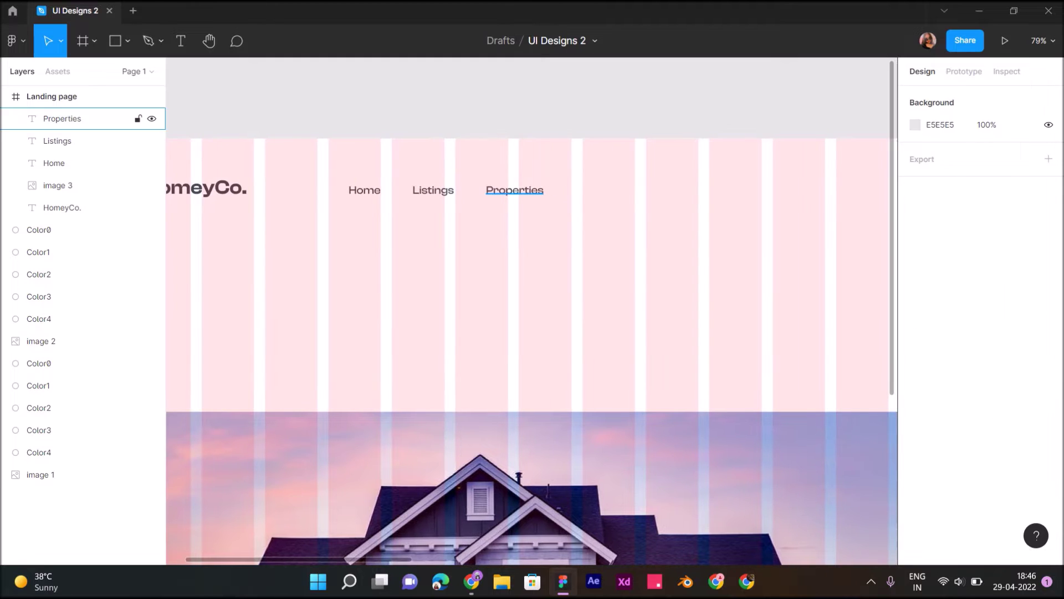
{"action": "left_click", "coordinate": [515, 190]}
{"action": "left_click_drag", "start_coordinate": [515, 190], "coordinate": [606, 190]}
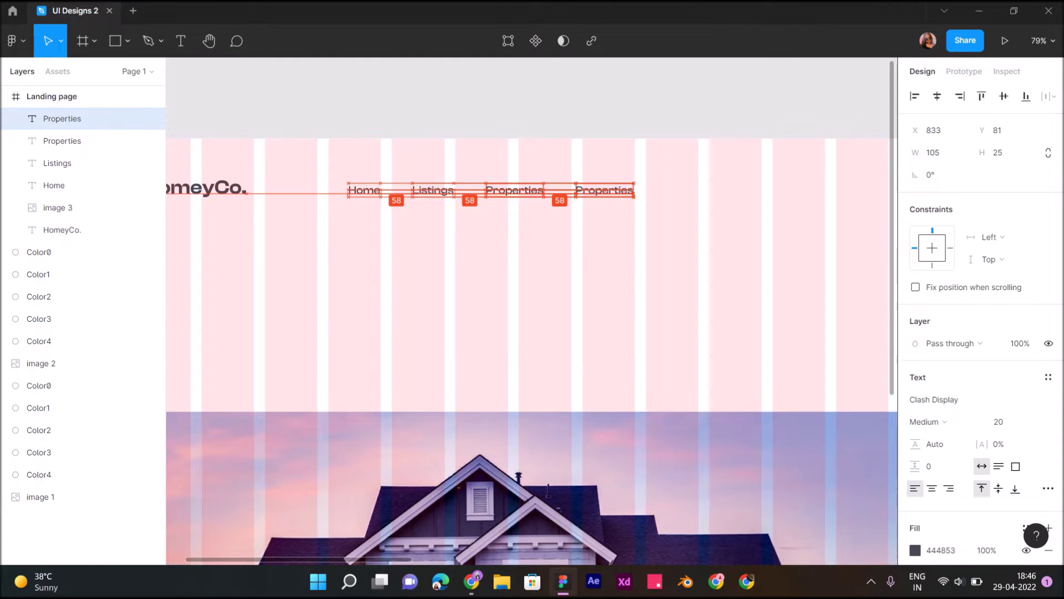
{"action": "key", "text": "Return"}
{"action": "key", "text": "BackSpace"}
{"action": "type", "text": "Contact us"}
{"action": "key", "text": "Escape"}
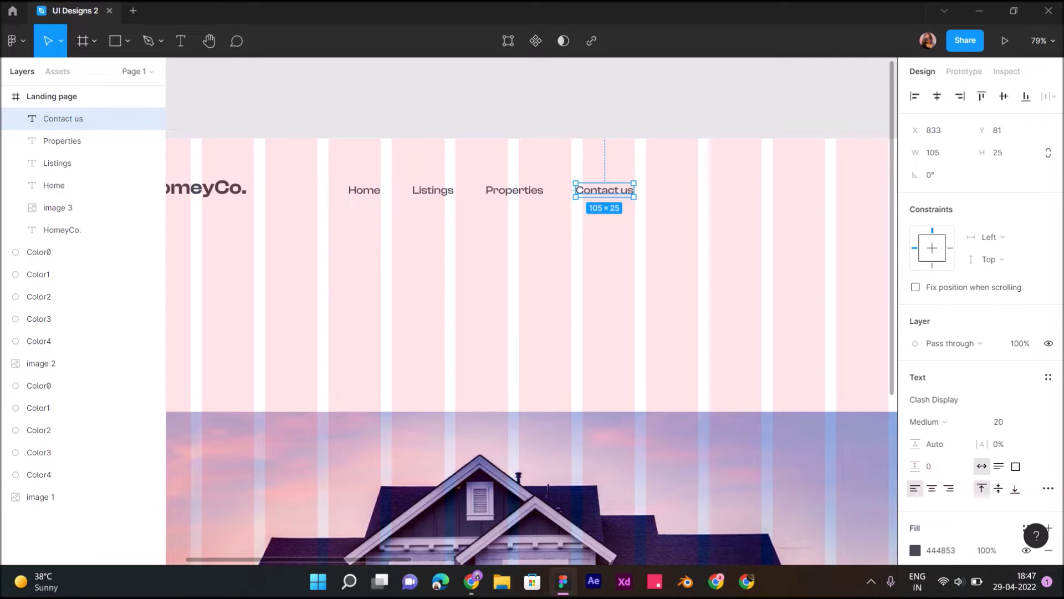
Step: Duplicate Contact us 58 px to its right and rename it 'About'
{"action": "scroll", "coordinate": [532, 311], "scroll_direction": "right", "scroll_amount": 3}
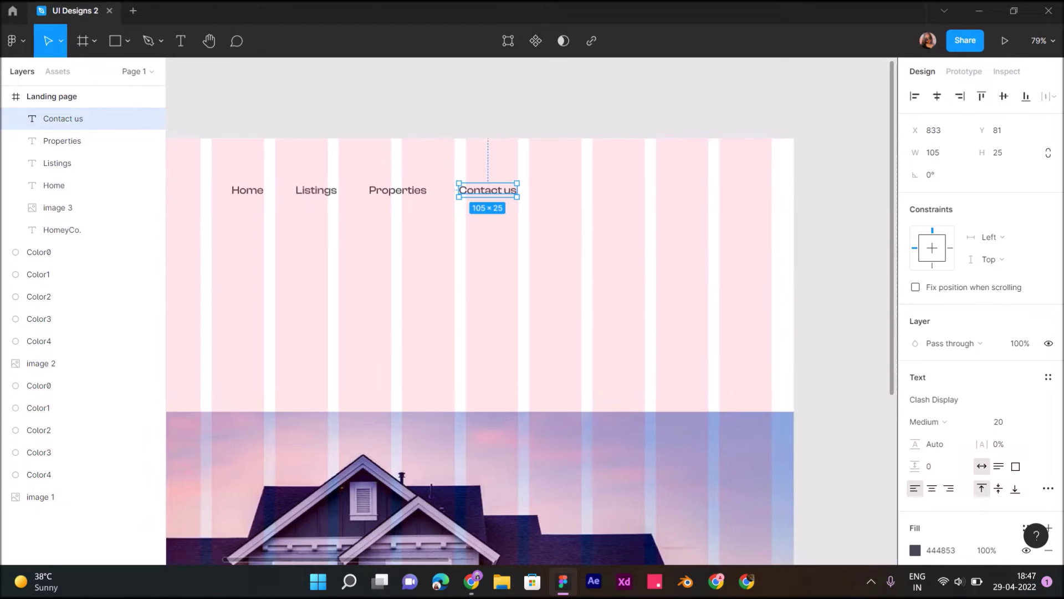
{"action": "scroll", "coordinate": [531, 311], "scroll_direction": "right", "scroll_amount": 1}
{"action": "left_click_drag", "start_coordinate": [443, 189], "coordinate": [533, 190]}
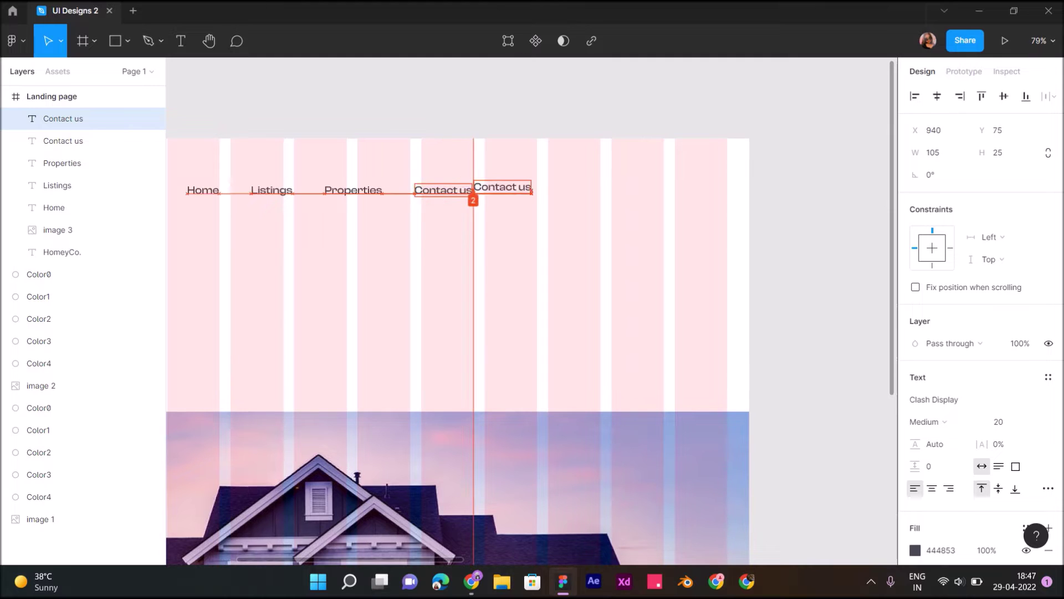
{"action": "key", "text": "Return"}
{"action": "key", "text": "BackSpace"}
{"action": "type", "text": "About"}
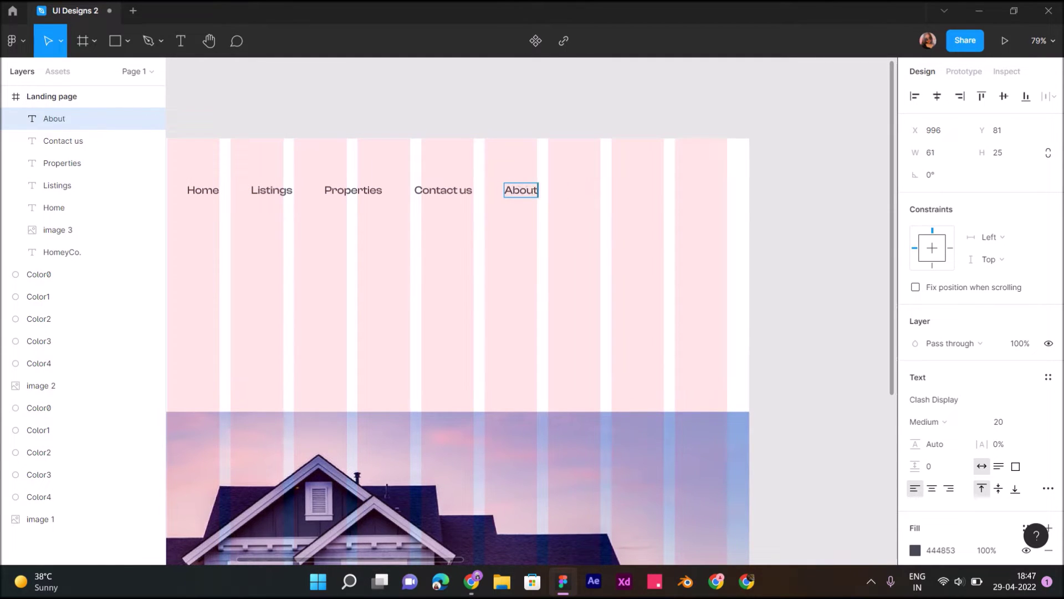
{"action": "key", "text": "Escape"}
{"action": "key", "text": "Escape"}
{"action": "scroll", "coordinate": [443, 332], "scroll_direction": "right", "scroll_amount": 2}
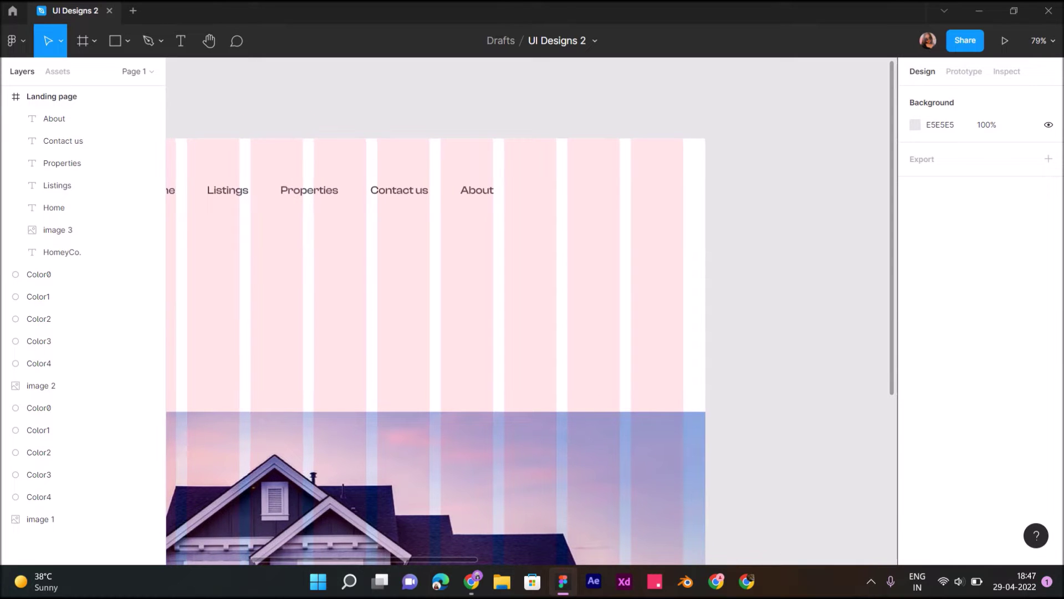
{"action": "left_click", "coordinate": [115, 41]}
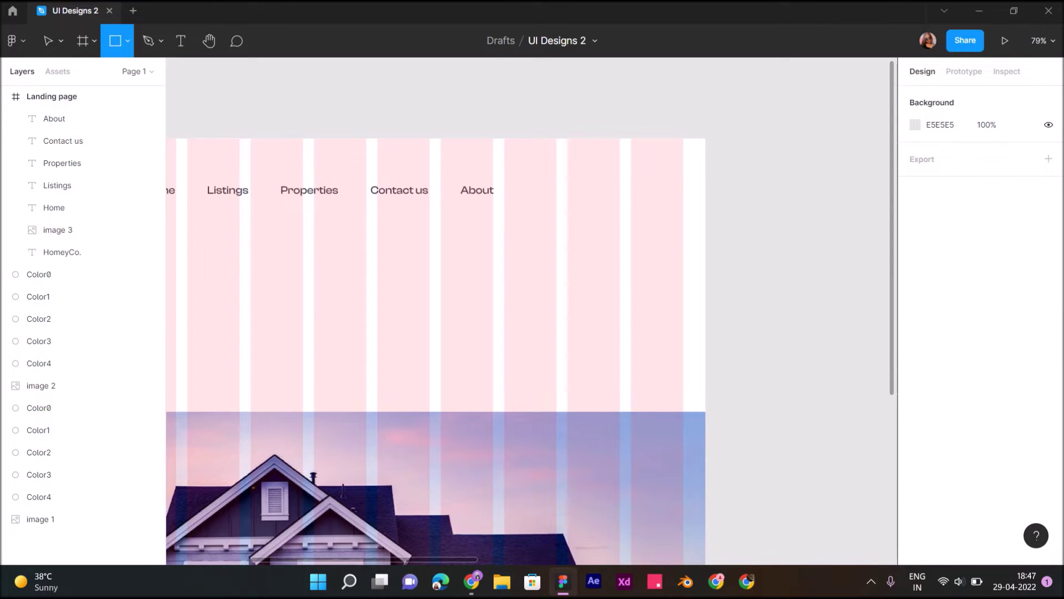
Step: Draw a 210×64 rectangle 58 px after About on the nav row
{"action": "left_click_drag", "start_coordinate": [539, 173], "coordinate": [656, 207]}
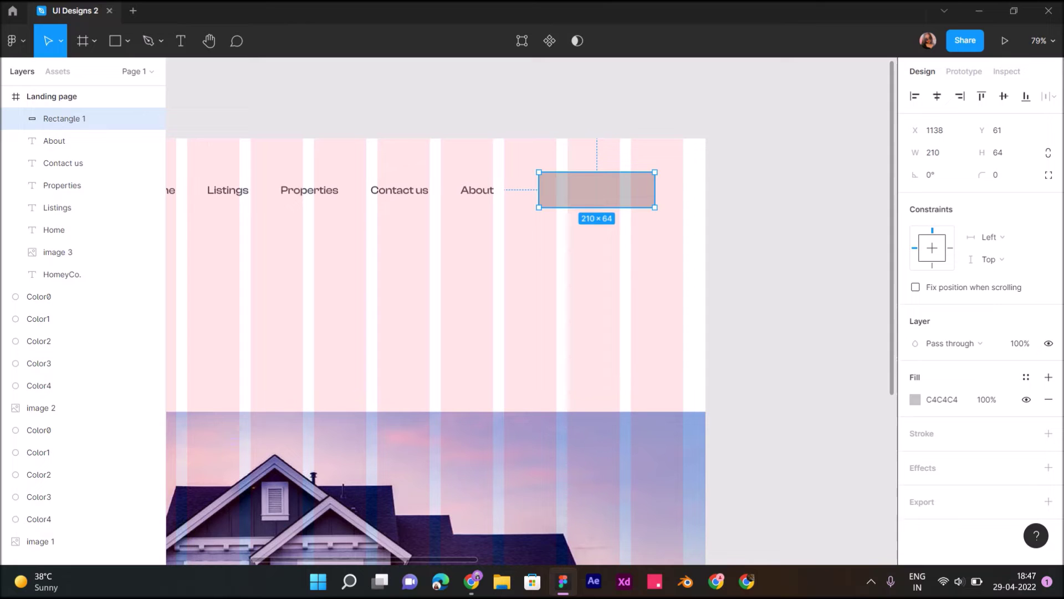
{"action": "left_click_drag", "start_coordinate": [597, 189], "coordinate": [584, 190]}
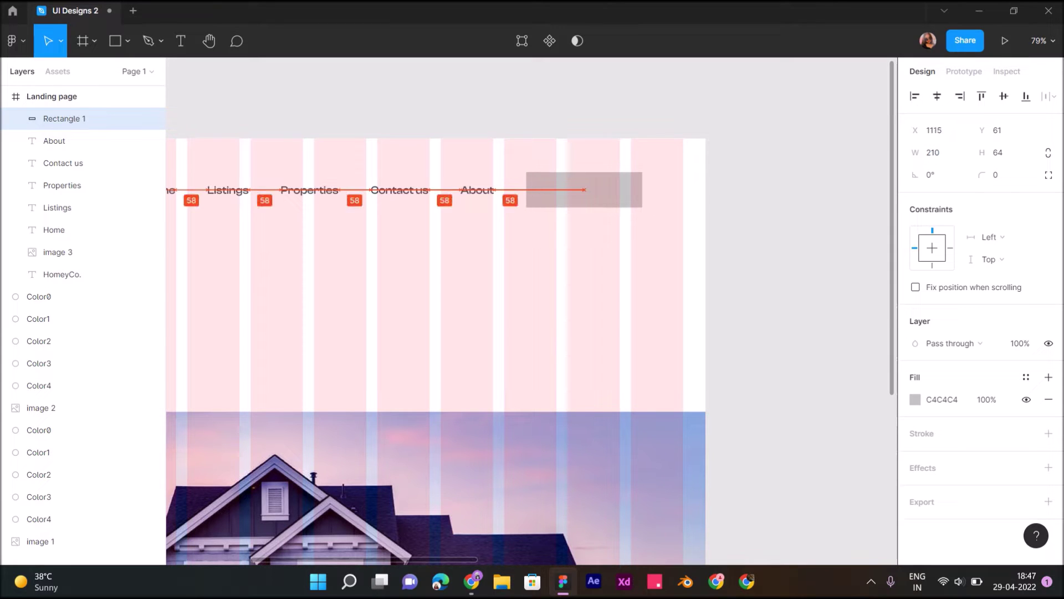
{"action": "left_click_drag", "start_coordinate": [584, 189], "coordinate": [584, 190]}
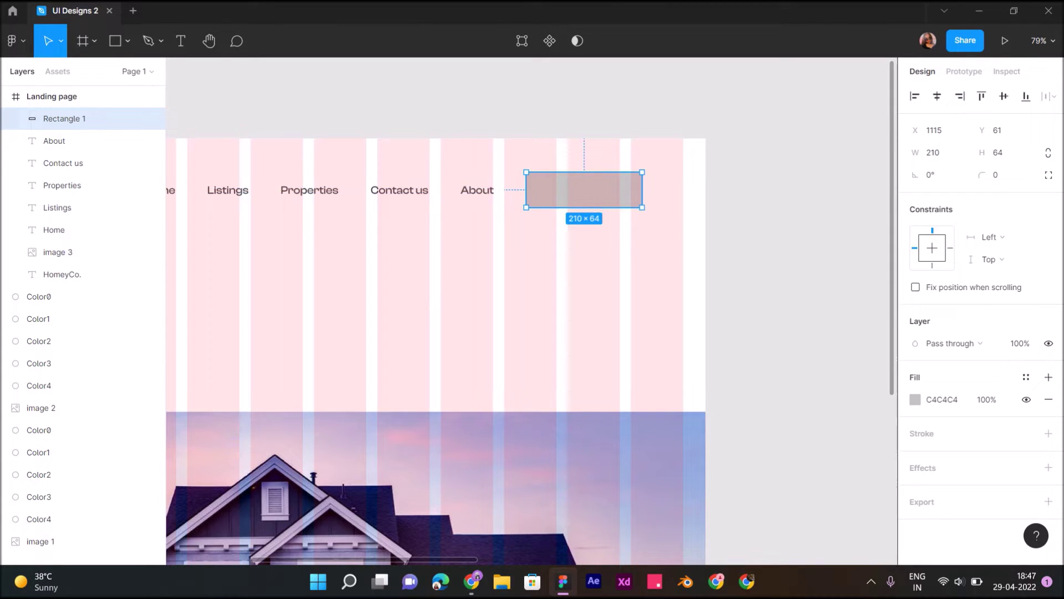
{"action": "left_click_drag", "start_coordinate": [584, 189], "coordinate": [584, 193]}
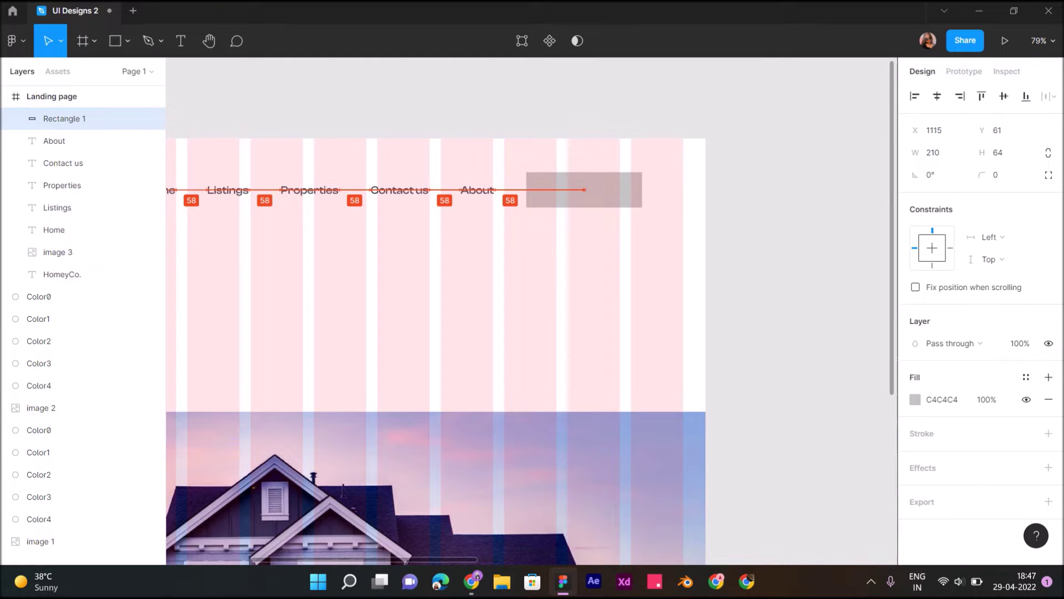
{"action": "left_click_drag", "start_coordinate": [584, 193], "coordinate": [584, 189]}
Step: Round the rectangle's corners to 8 with increased corner smoothing
{"action": "left_click", "coordinate": [997, 175]}
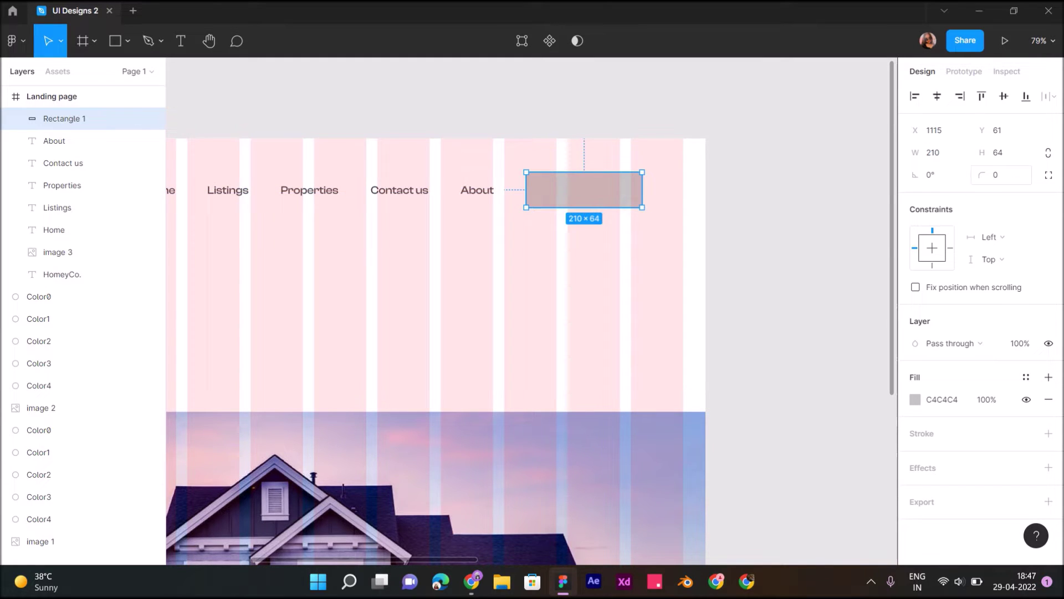
{"action": "type", "text": "8"}
{"action": "key", "text": "Return"}
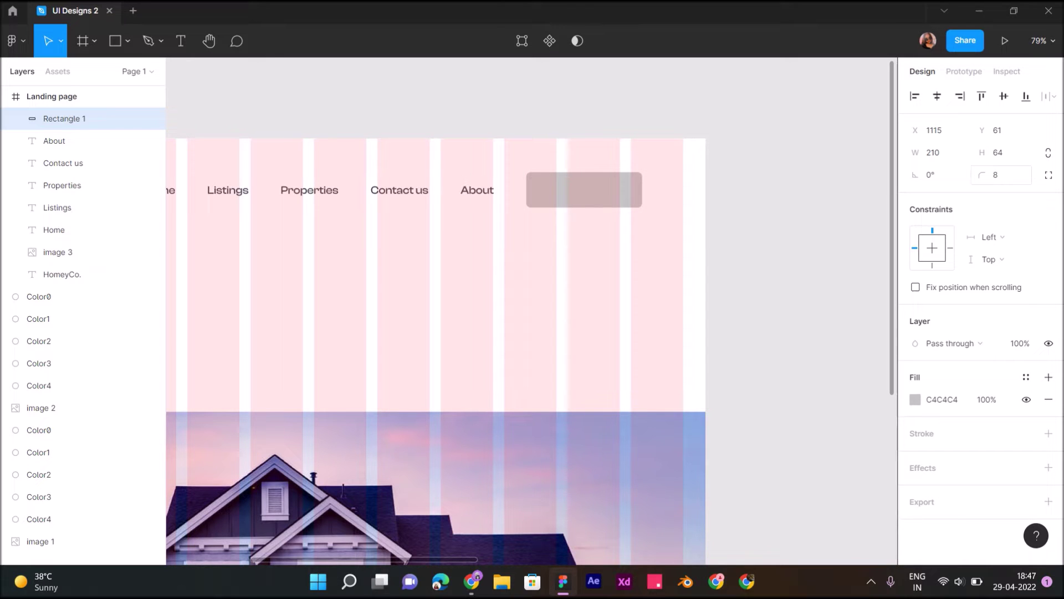
{"action": "left_click", "coordinate": [1049, 174]}
{"action": "left_click", "coordinate": [1049, 197]}
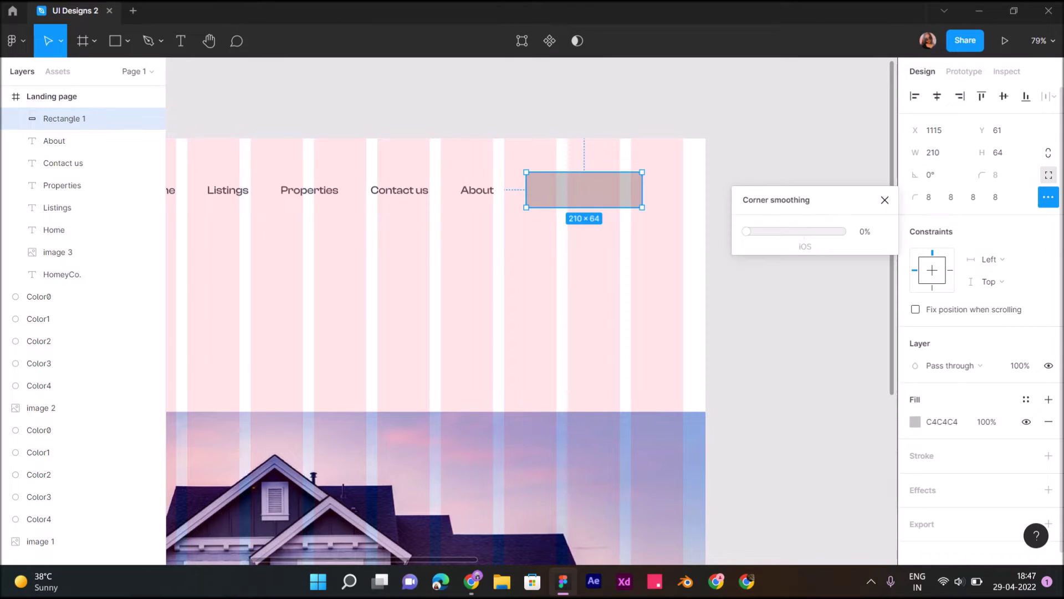
{"action": "left_click_drag", "start_coordinate": [747, 231], "coordinate": [842, 231]}
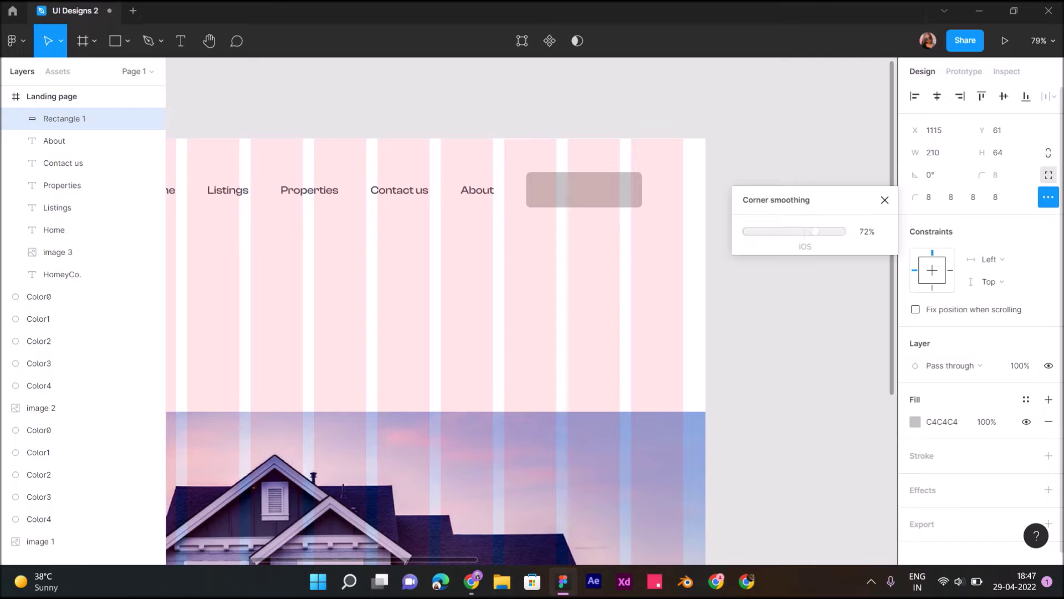
Step: Fill the rectangle with navy 2A3351 sampled from the palette
{"action": "left_click", "coordinate": [916, 422]}
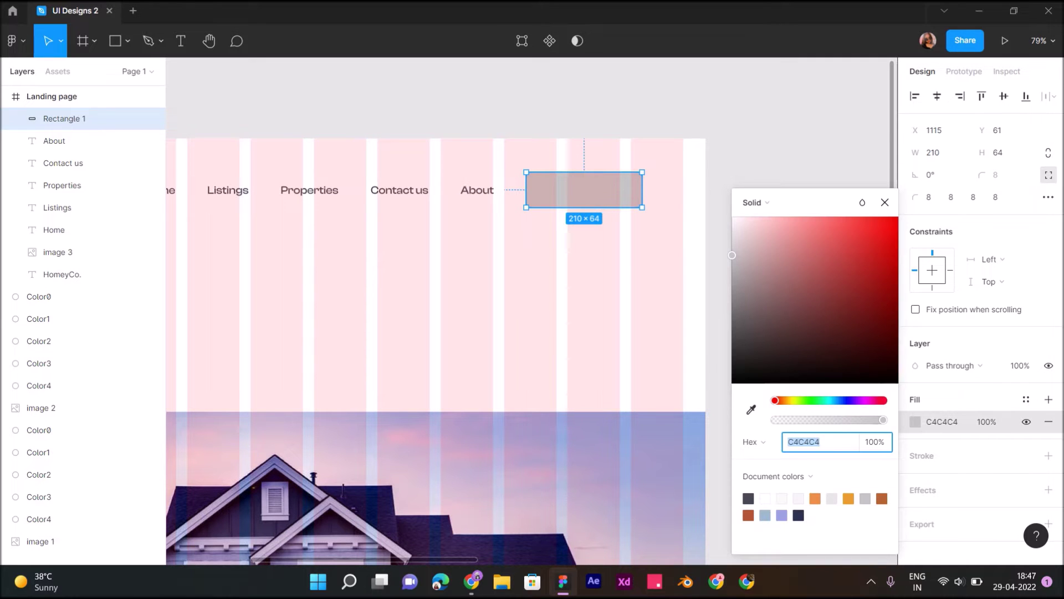
{"action": "left_click", "coordinate": [751, 410]}
{"action": "scroll", "coordinate": [832, 128], "scroll_direction": "down", "scroll_amount": 3}
{"action": "scroll", "coordinate": [831, 125], "scroll_direction": "down", "scroll_amount": 4}
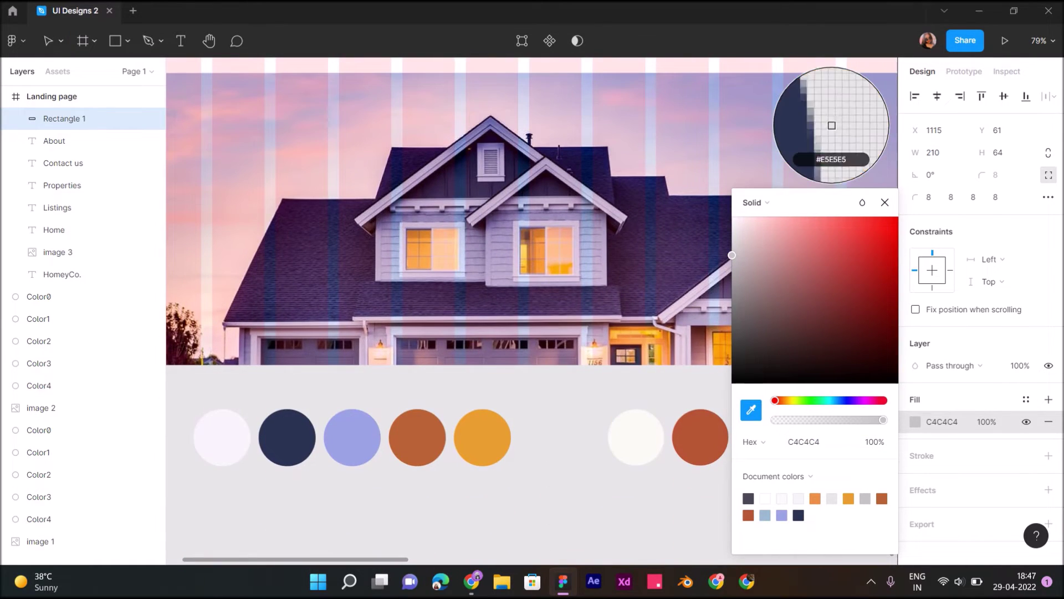
{"action": "left_click", "coordinate": [832, 125]}
{"action": "scroll", "coordinate": [449, 311], "scroll_direction": "up", "scroll_amount": 4}
{"action": "scroll", "coordinate": [449, 310], "scroll_direction": "up", "scroll_amount": 4}
{"action": "scroll", "coordinate": [450, 311], "scroll_direction": "right", "scroll_amount": 3}
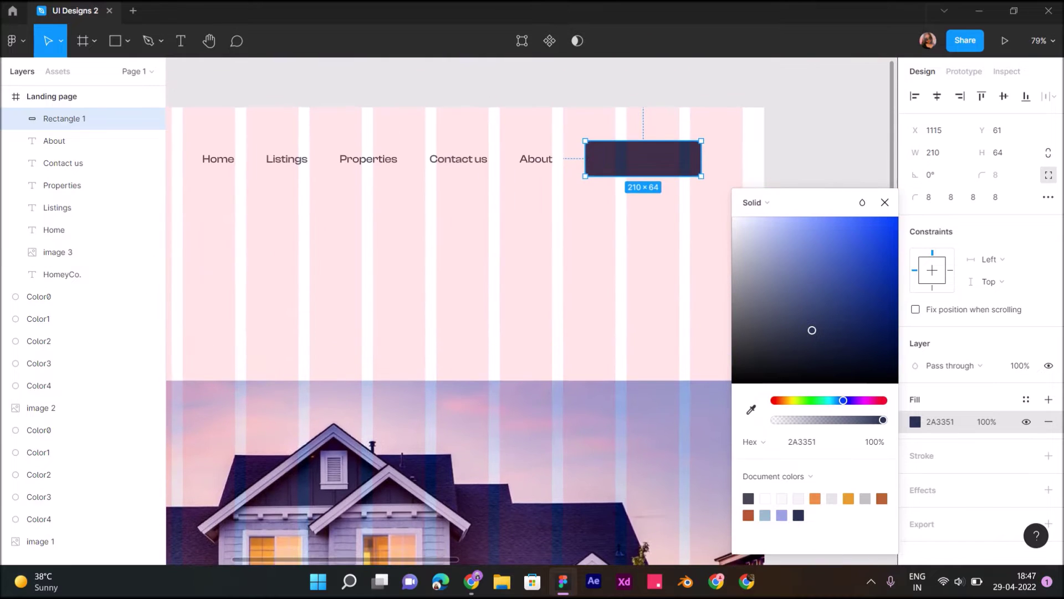
{"action": "key", "text": "Escape"}
{"action": "key", "text": "Escape"}
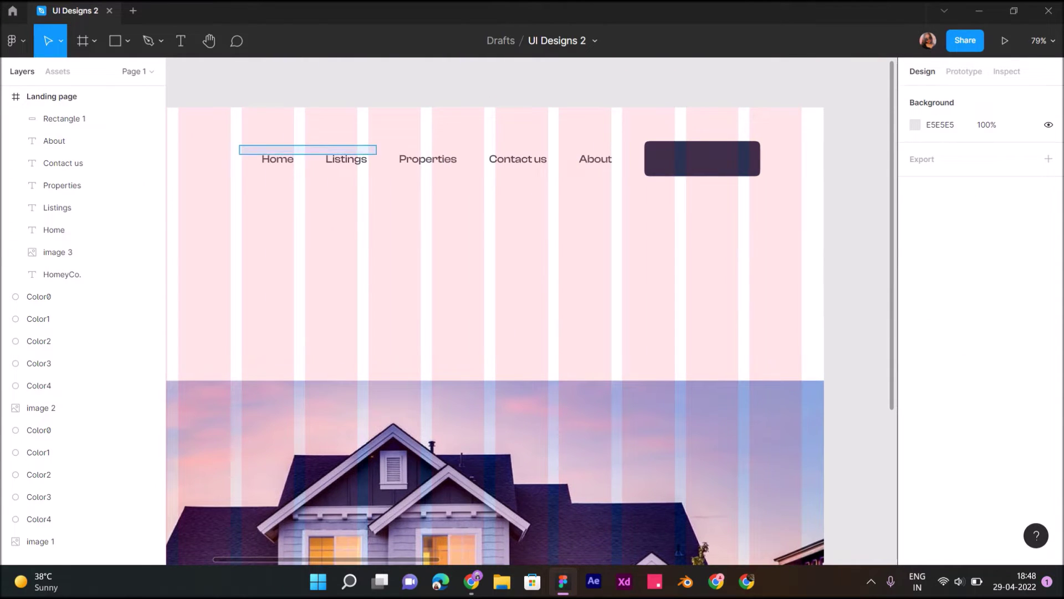
Step: Shift the whole nav row, including the button, to the right
{"action": "left_click_drag", "start_coordinate": [261, 131], "coordinate": [817, 191]}
{"action": "left_click_drag", "start_coordinate": [702, 158], "coordinate": [736, 158]}
{"action": "key", "text": "Escape"}
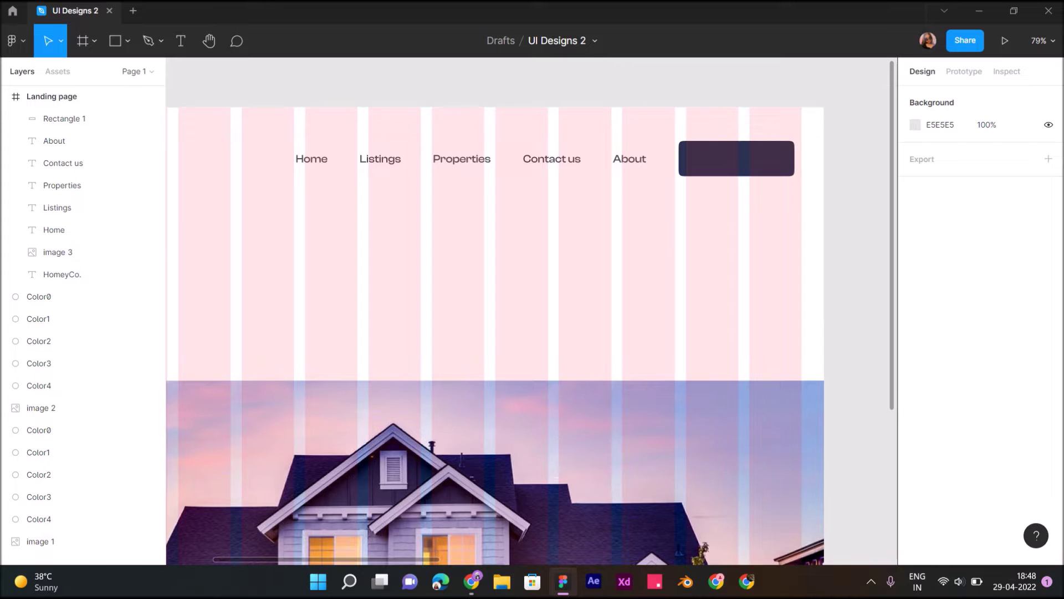
{"action": "scroll", "coordinate": [766, 232], "scroll_direction": "down", "scroll_amount": 2, "text": "ctrl"}
{"action": "left_click", "coordinate": [64, 118]}
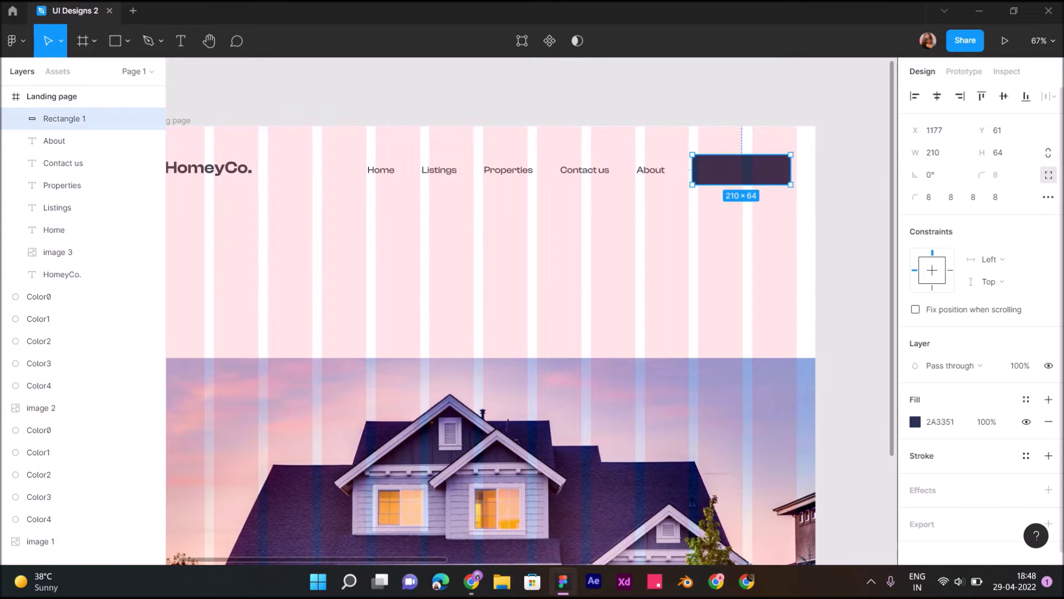
Step: Add a drop shadow to the nav button with a Y offset of 15
{"action": "left_click", "coordinate": [1049, 490]}
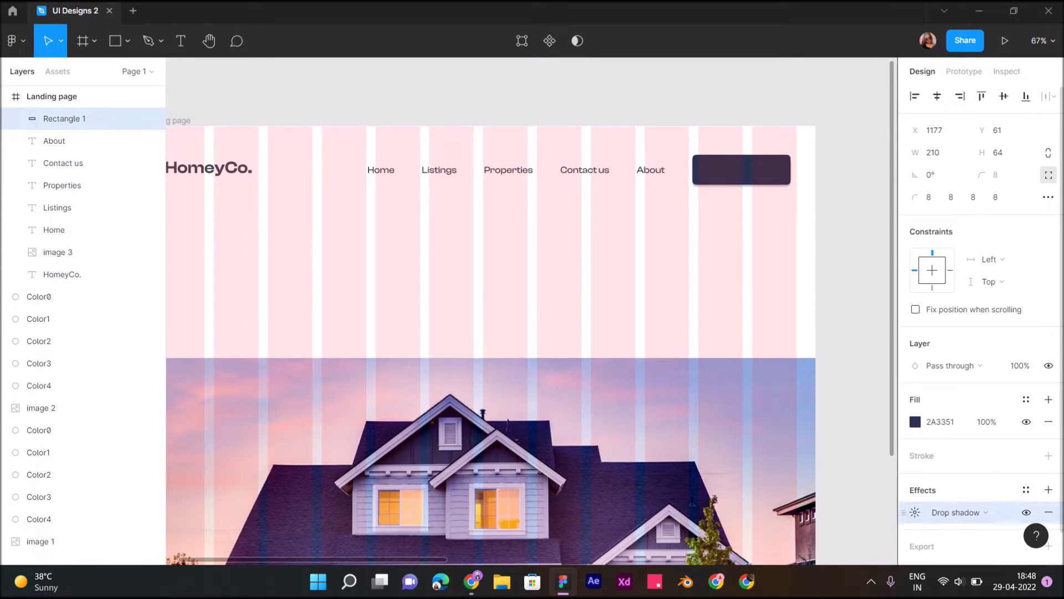
{"action": "left_click", "coordinate": [915, 512]}
{"action": "left_click", "coordinate": [765, 515]}
{"action": "type", "text": "10"}
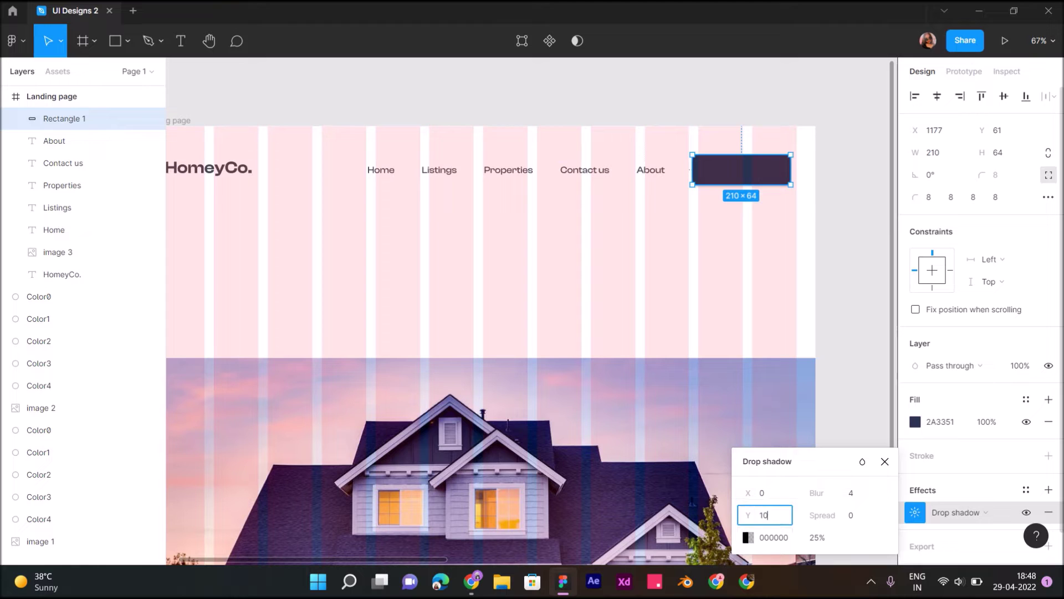
{"action": "type", "text": "15"}
{"action": "key", "text": "Return"}
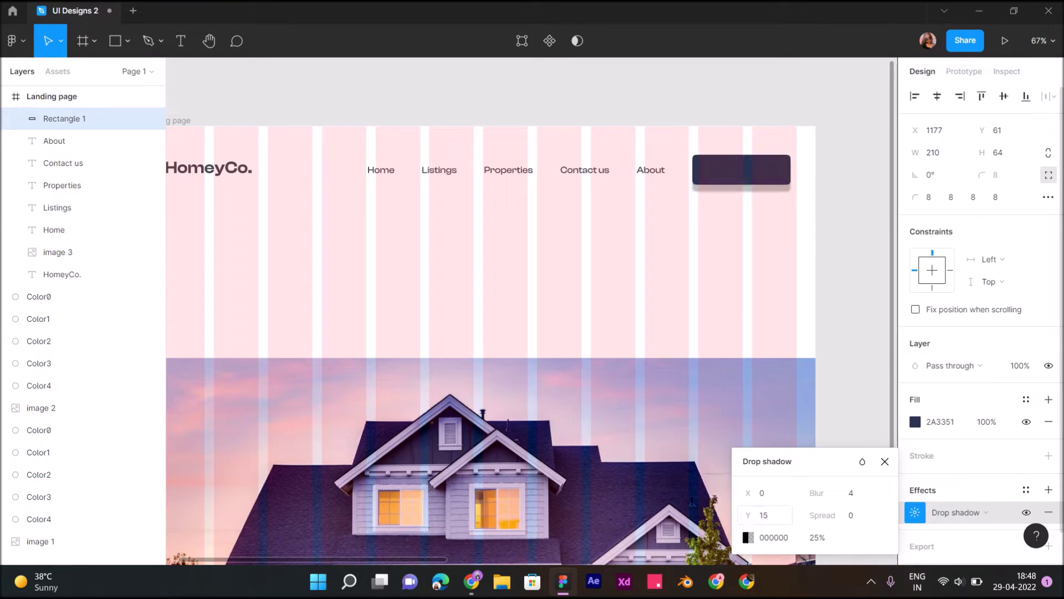
Step: Tint the shadow navy 2A3351 at 30% opacity with blur 50
{"action": "left_click", "coordinate": [748, 537]}
{"action": "left_click", "coordinate": [584, 410]}
{"action": "left_click", "coordinate": [777, 169]}
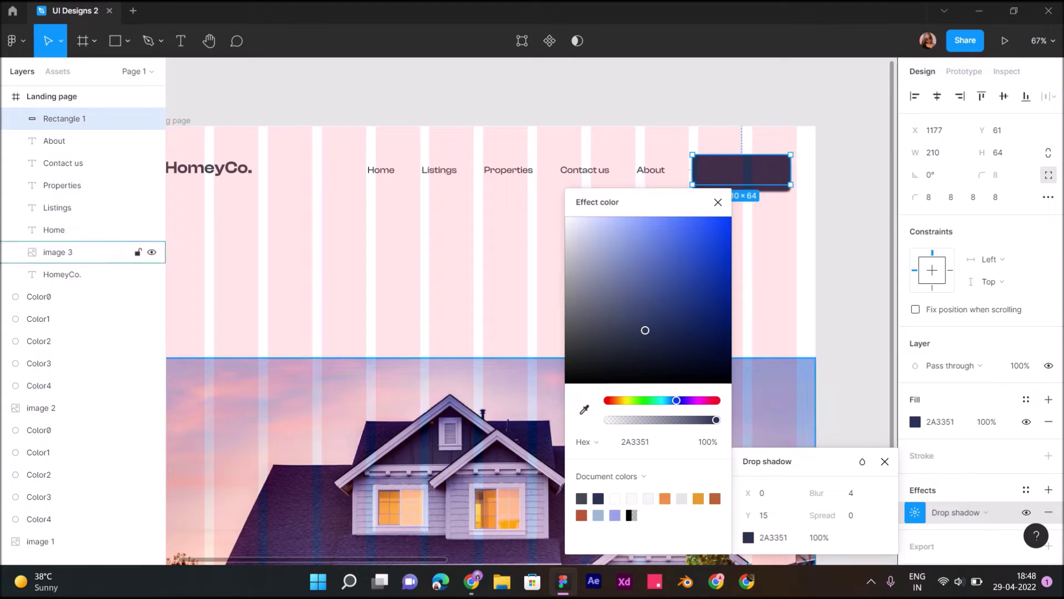
{"action": "type", "text": "30"}
{"action": "key", "text": "Return"}
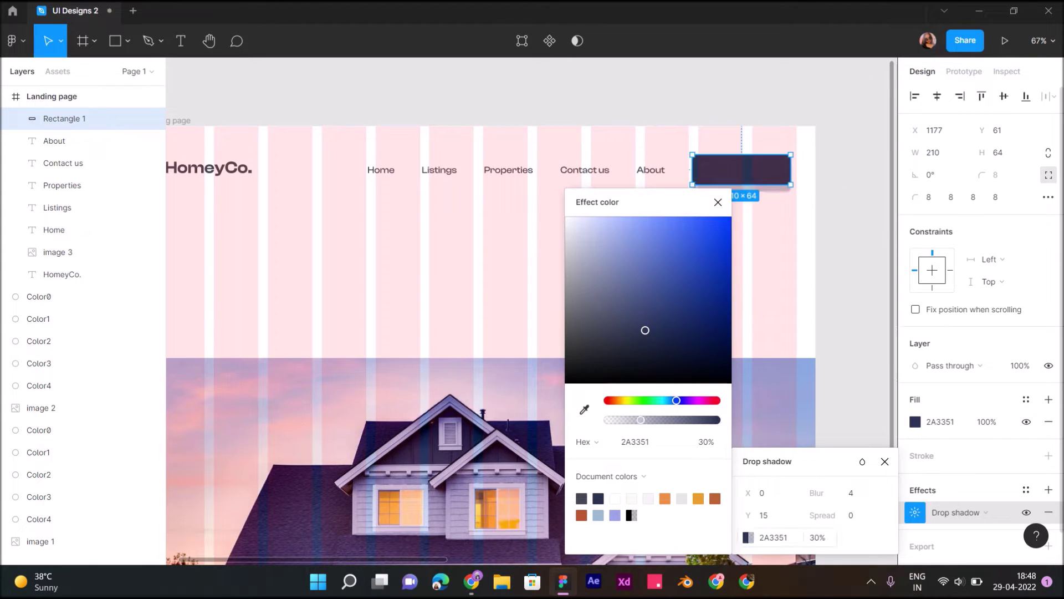
{"action": "left_click", "coordinate": [852, 493]}
{"action": "type", "text": "0"}
{"action": "key", "text": "Return"}
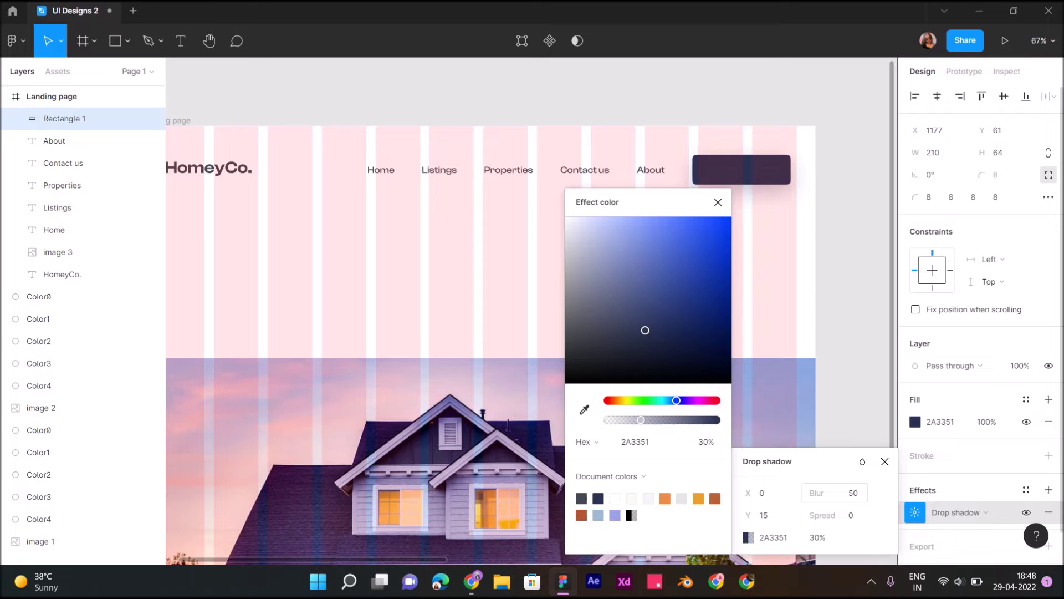
{"action": "key", "text": "Escape"}
{"action": "key", "text": "Escape"}
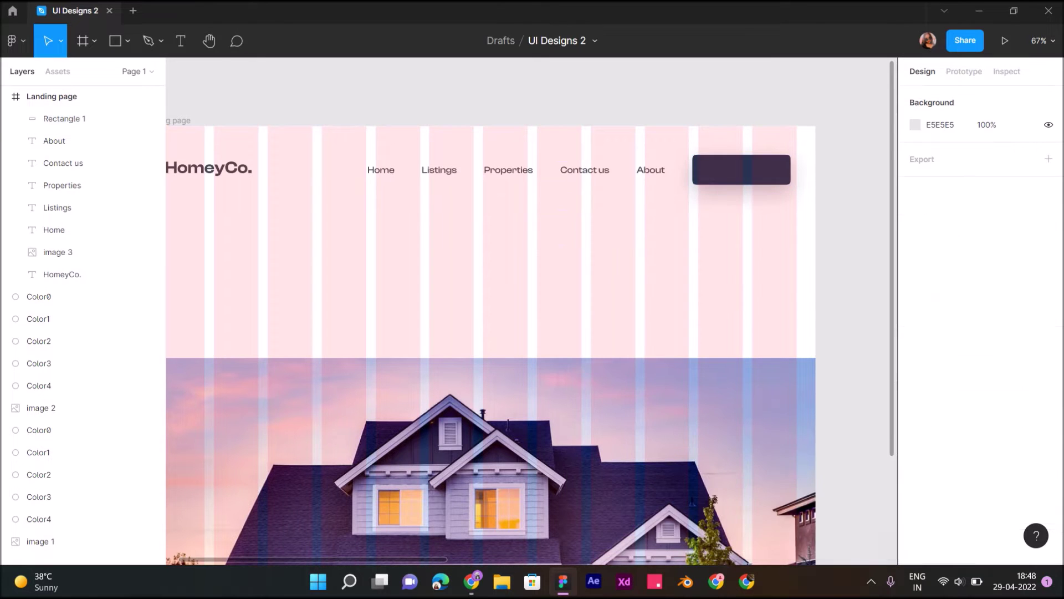
{"action": "scroll", "coordinate": [684, 110], "scroll_direction": "down", "scroll_amount": 1, "text": "ctrl"}
{"action": "scroll", "coordinate": [684, 111], "scroll_direction": "down", "scroll_amount": 2, "text": "ctrl"}
{"action": "scroll", "coordinate": [684, 111], "scroll_direction": "down", "scroll_amount": 2, "text": "ctrl"}
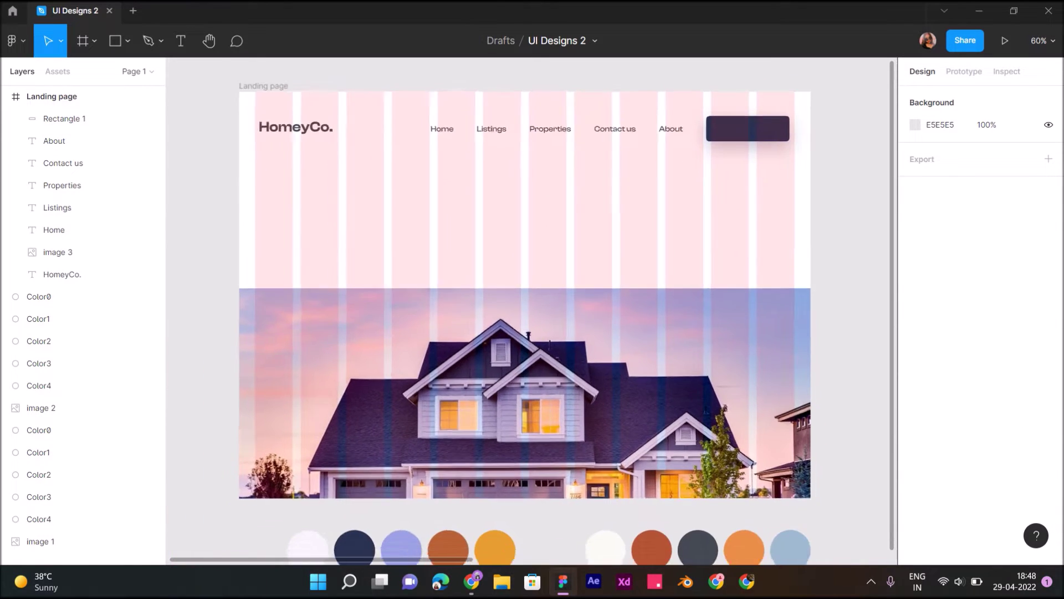
{"action": "scroll", "coordinate": [685, 111], "scroll_direction": "down", "scroll_amount": 1, "text": "ctrl"}
Step: Switch the nav button's fill to a linear gradient with navy 2A3351 and lavender 99A2E1 stops
{"action": "left_click", "coordinate": [723, 151]}
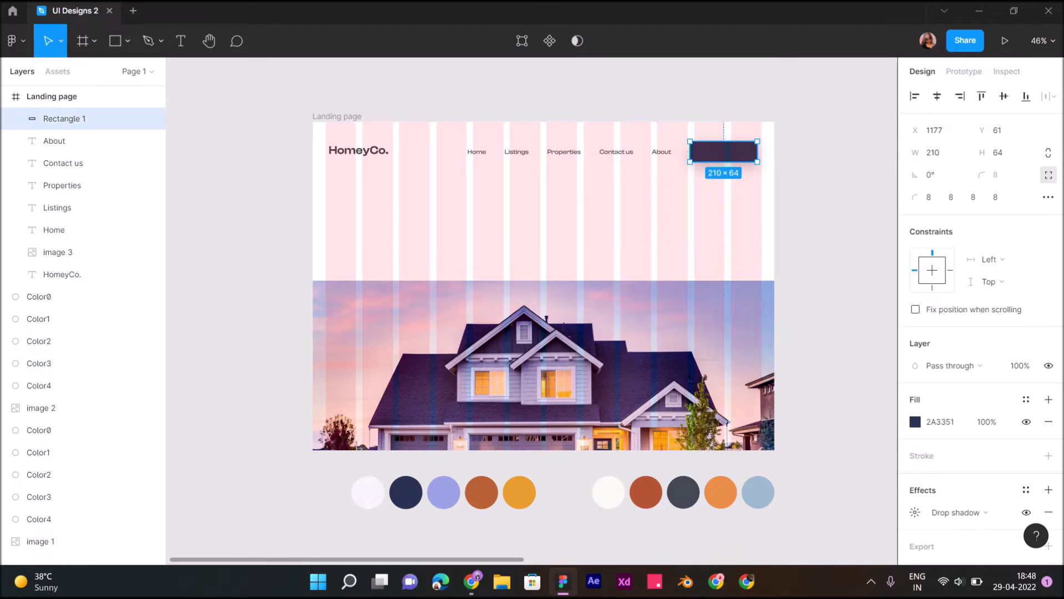
{"action": "left_click", "coordinate": [915, 422]}
{"action": "left_click", "coordinate": [753, 203]}
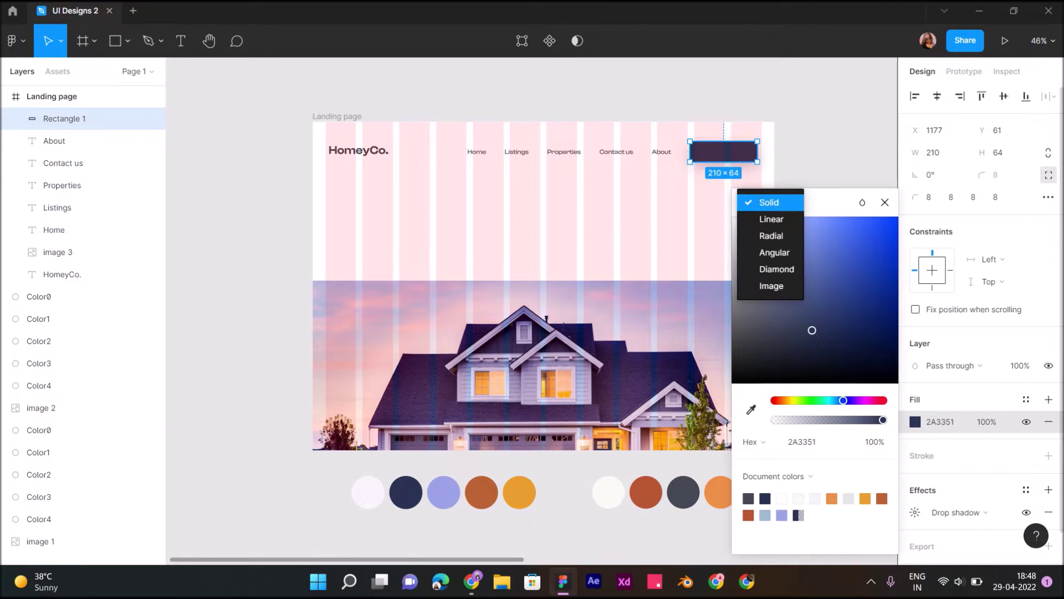
{"action": "left_click", "coordinate": [762, 216]}
{"action": "left_click", "coordinate": [752, 410]}
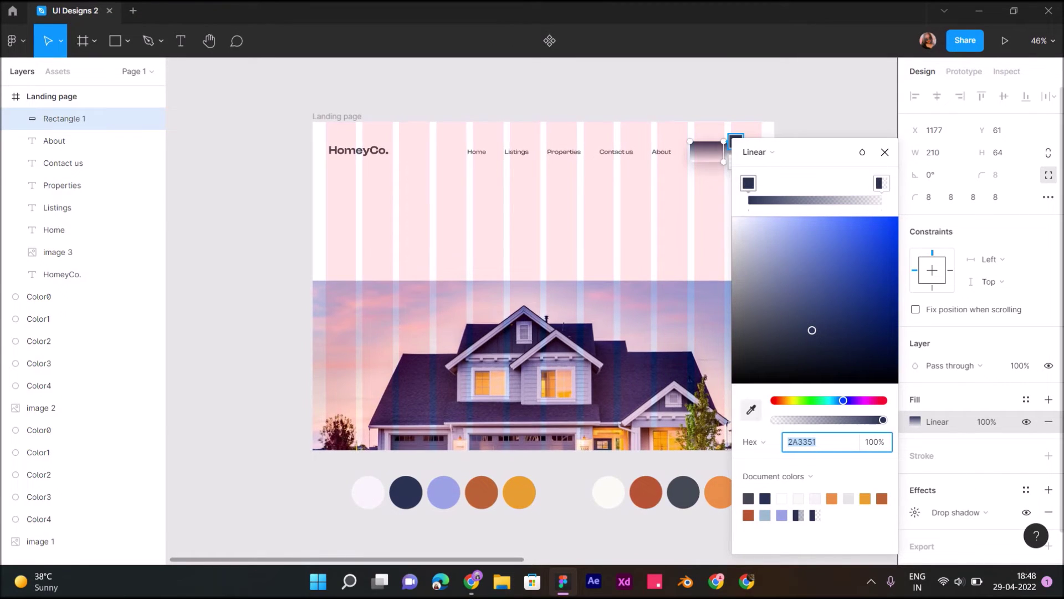
{"action": "left_click", "coordinate": [831, 125]}
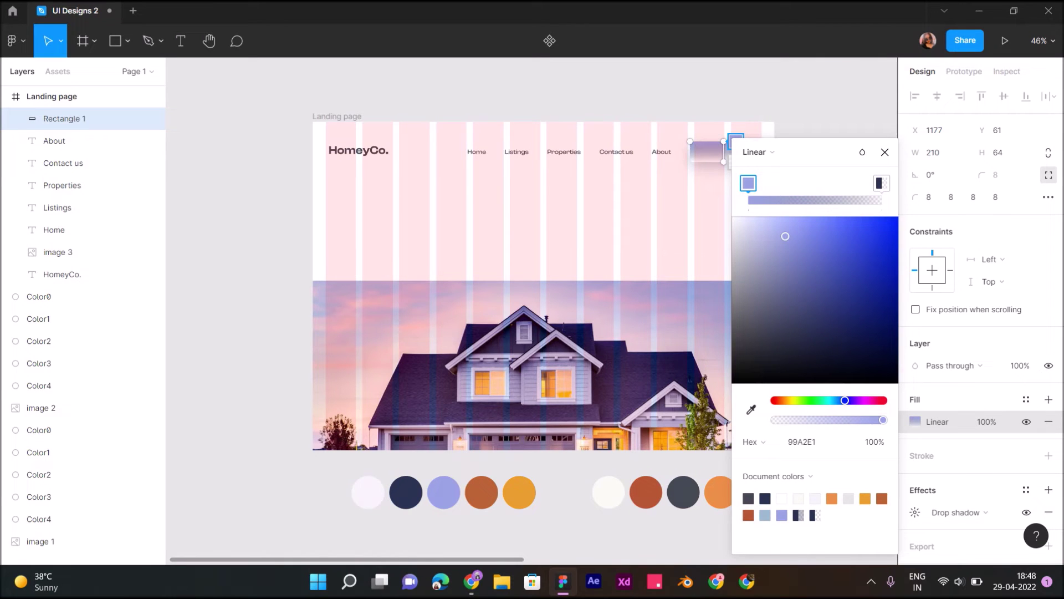
{"action": "left_click", "coordinate": [752, 410]}
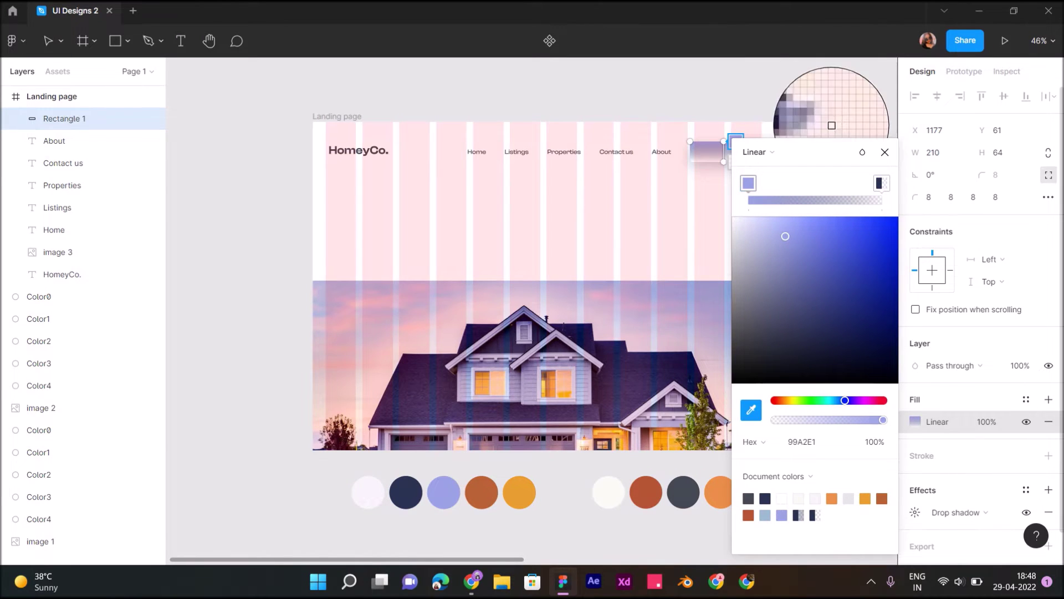
{"action": "left_click", "coordinate": [832, 102]}
{"action": "left_click", "coordinate": [882, 183]}
{"action": "left_click", "coordinate": [751, 410]}
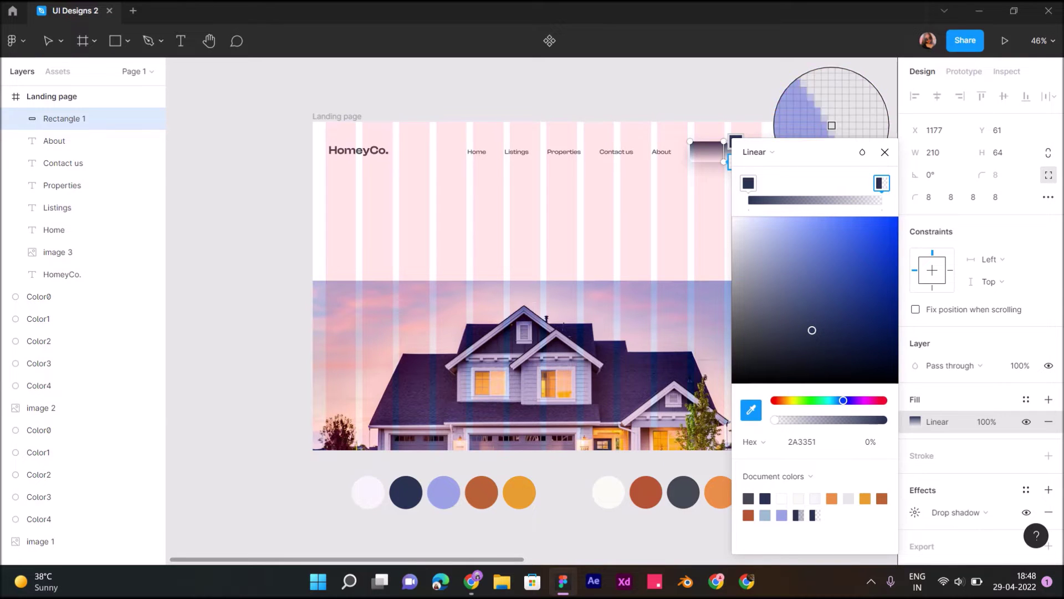
{"action": "left_click", "coordinate": [832, 102]}
Step: Angle the gradient diagonally, with lavender at the top-left and navy toward the bottom
{"action": "scroll", "coordinate": [707, 151], "scroll_direction": "up", "scroll_amount": 5}
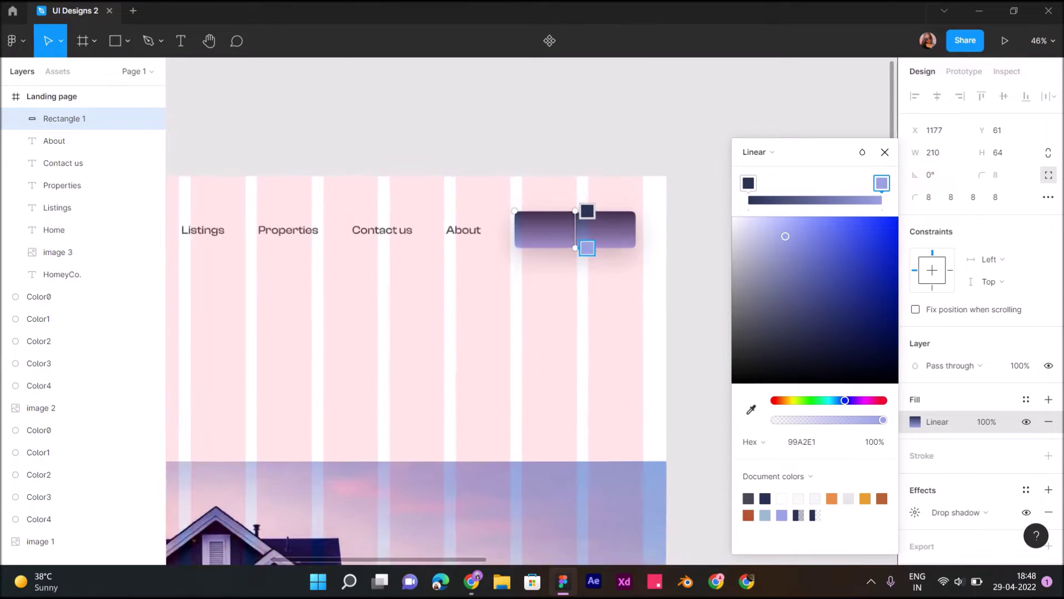
{"action": "left_click_drag", "start_coordinate": [582, 207], "coordinate": [580, 297]}
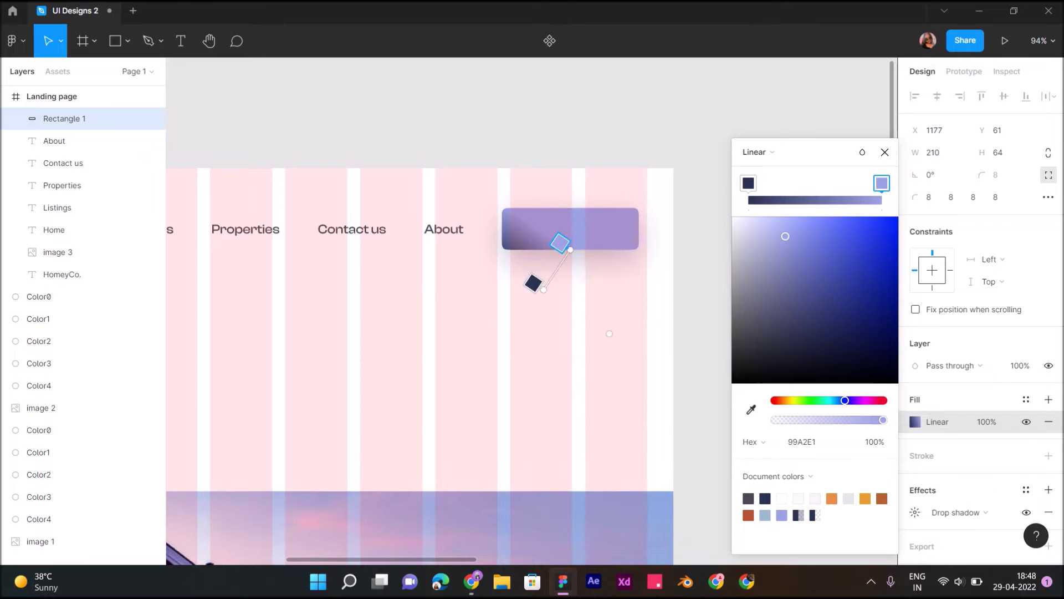
{"action": "left_click_drag", "start_coordinate": [571, 249], "coordinate": [546, 208]}
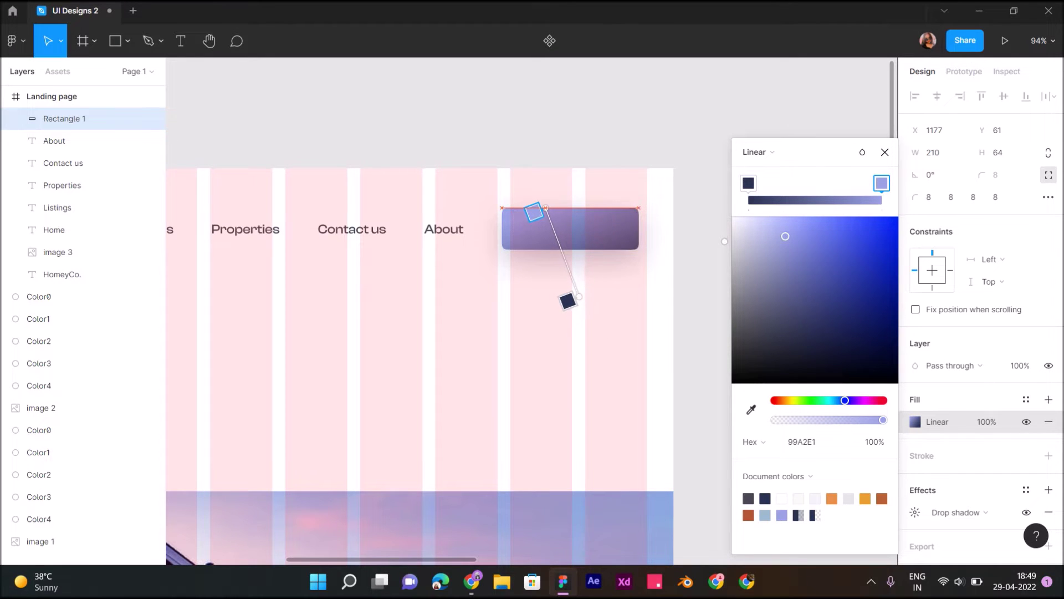
{"action": "left_click", "coordinate": [567, 301]}
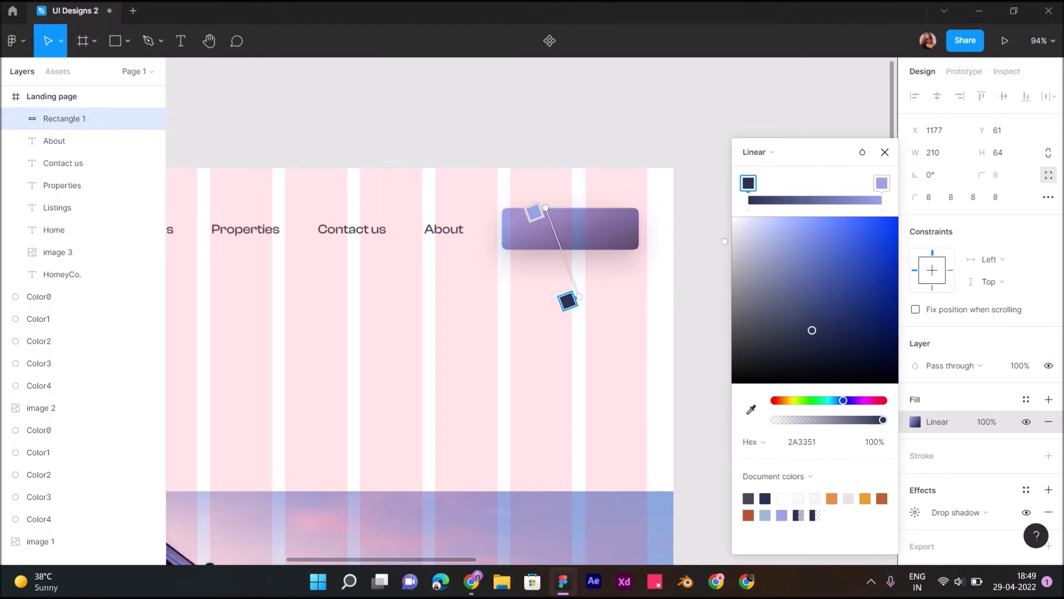
{"action": "left_click_drag", "start_coordinate": [579, 296], "coordinate": [571, 270]}
{"action": "mouse_move", "coordinate": [534, 212]}
{"action": "left_mouse_down"}
{"action": "mouse_move", "coordinate": [510, 199]}
{"action": "mouse_move", "coordinate": [520, 189]}
{"action": "left_mouse_up"}
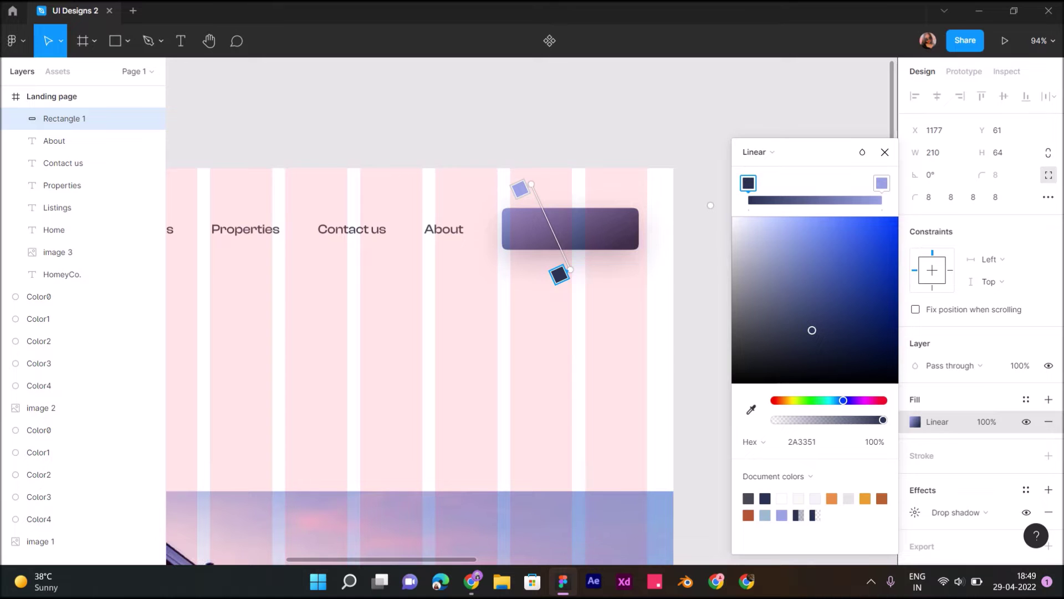
{"action": "left_click", "coordinate": [885, 152]}
{"action": "key", "text": "Escape"}
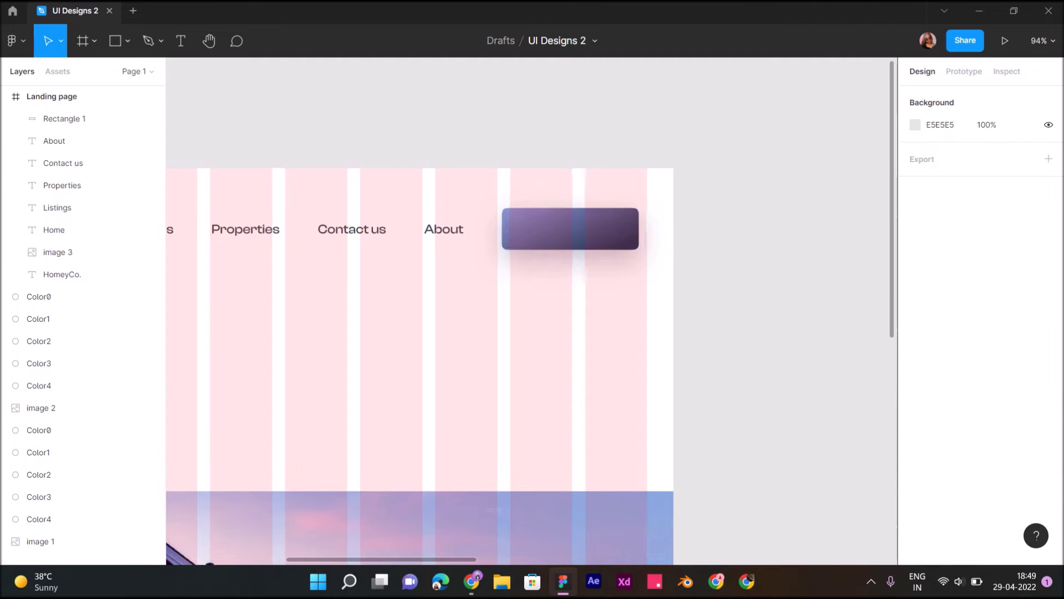
Step: Hide the Landing page frame's column layout grid
{"action": "key", "text": "shift+1"}
{"action": "left_click", "coordinate": [52, 96]}
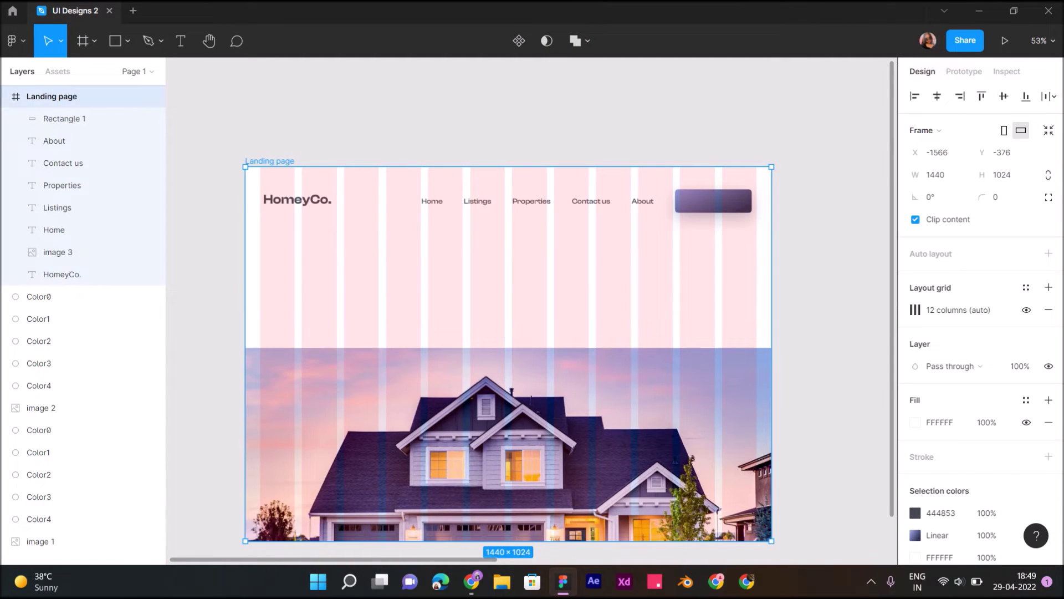
{"action": "left_click", "coordinate": [1026, 309]}
{"action": "scroll", "coordinate": [527, 333], "scroll_direction": "right", "scroll_amount": 2}
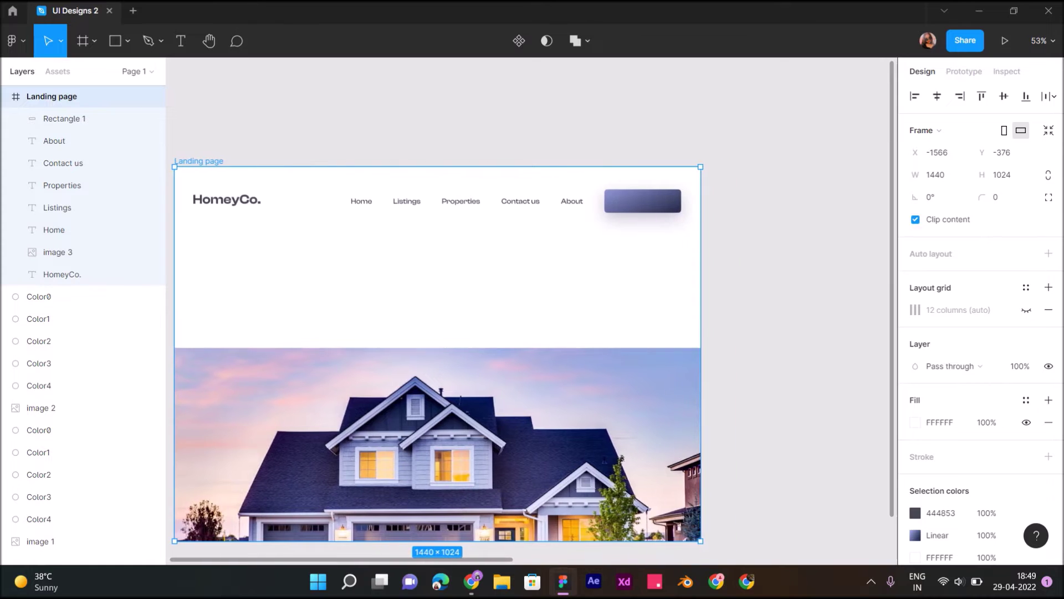
{"action": "scroll", "coordinate": [672, 239], "scroll_direction": "up", "scroll_amount": 5}
Step: Add a 'Sign up' text label on the gradient button
{"action": "key", "text": "t"}
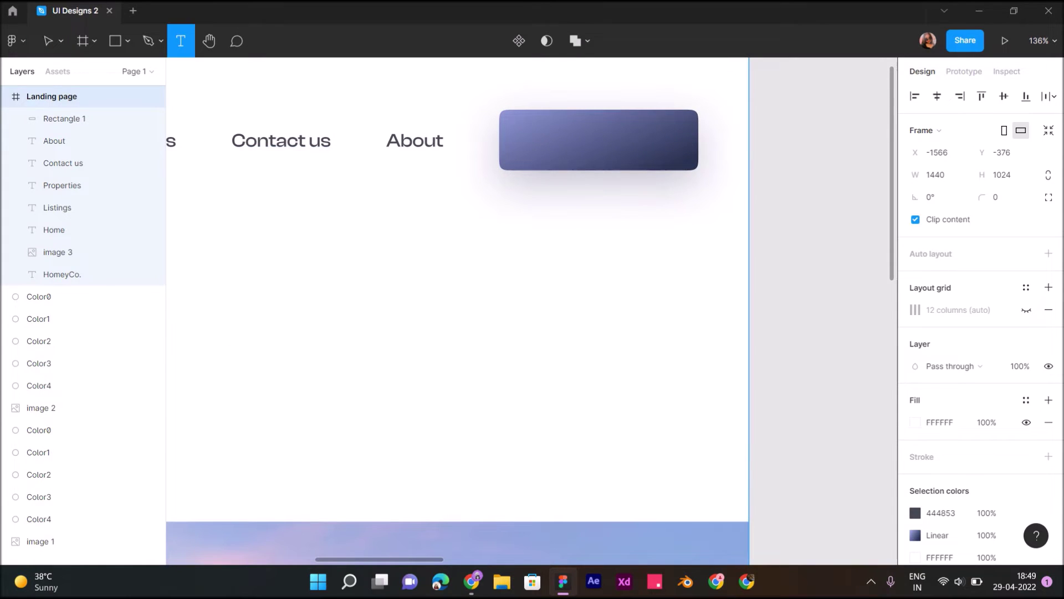
{"action": "left_click", "coordinate": [540, 139]}
{"action": "type", "text": "S"}
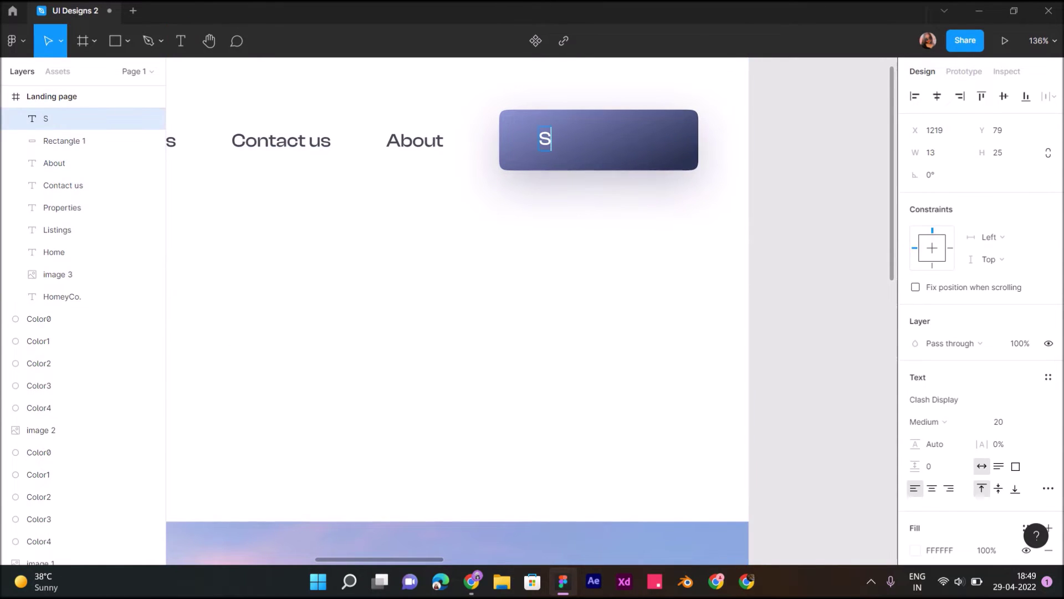
{"action": "type", "text": "ign up"}
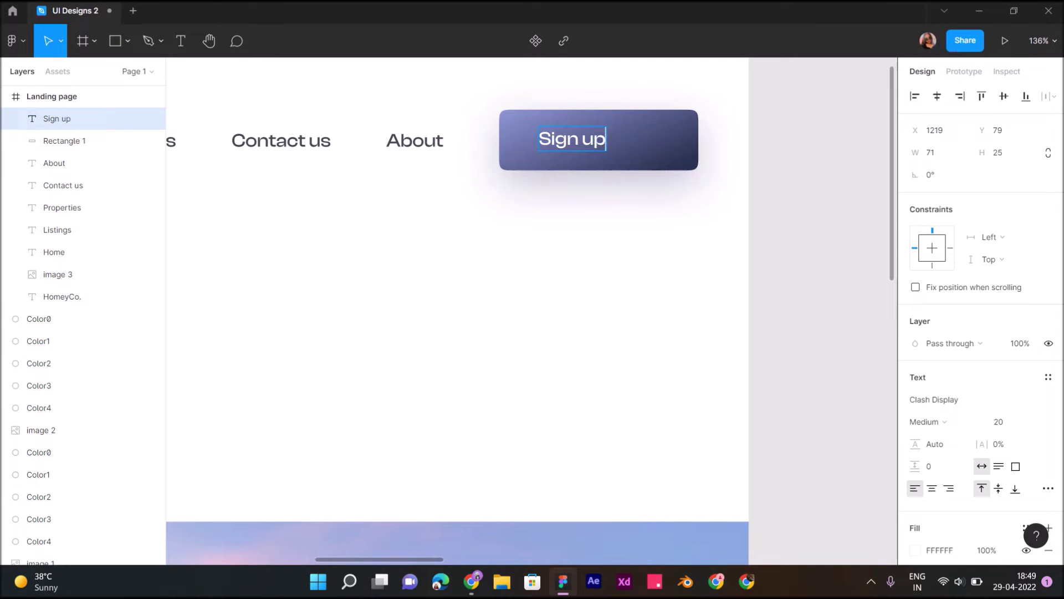
Step: Narrow the button rectangle to 161 wide to fit the Sign up label
{"action": "key", "text": "Escape"}
{"action": "left_click", "coordinate": [443, 333]}
{"action": "left_click", "coordinate": [64, 141]}
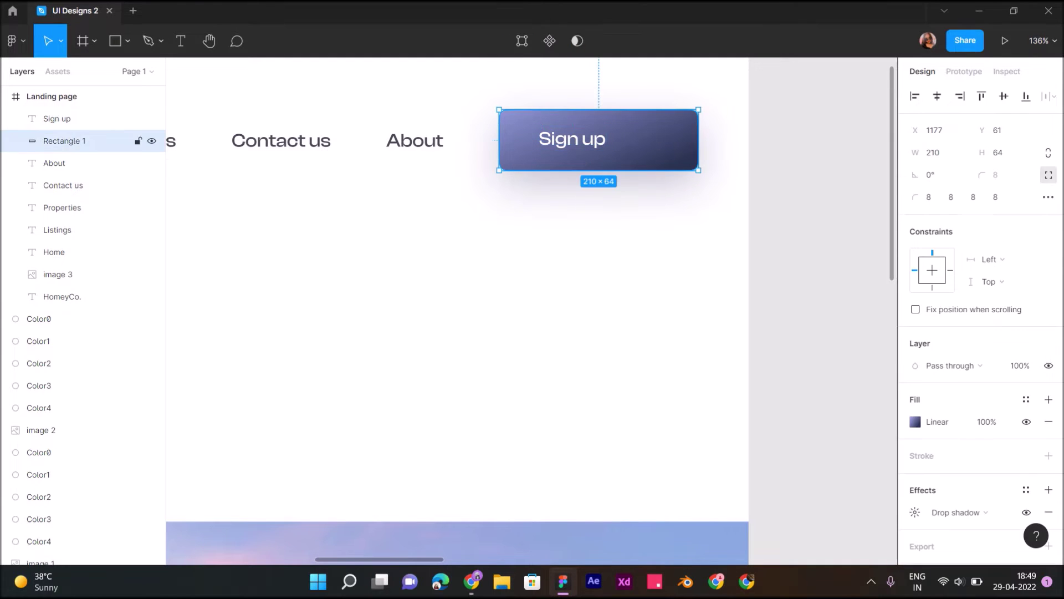
{"action": "left_click_drag", "start_coordinate": [699, 139], "coordinate": [652, 140]}
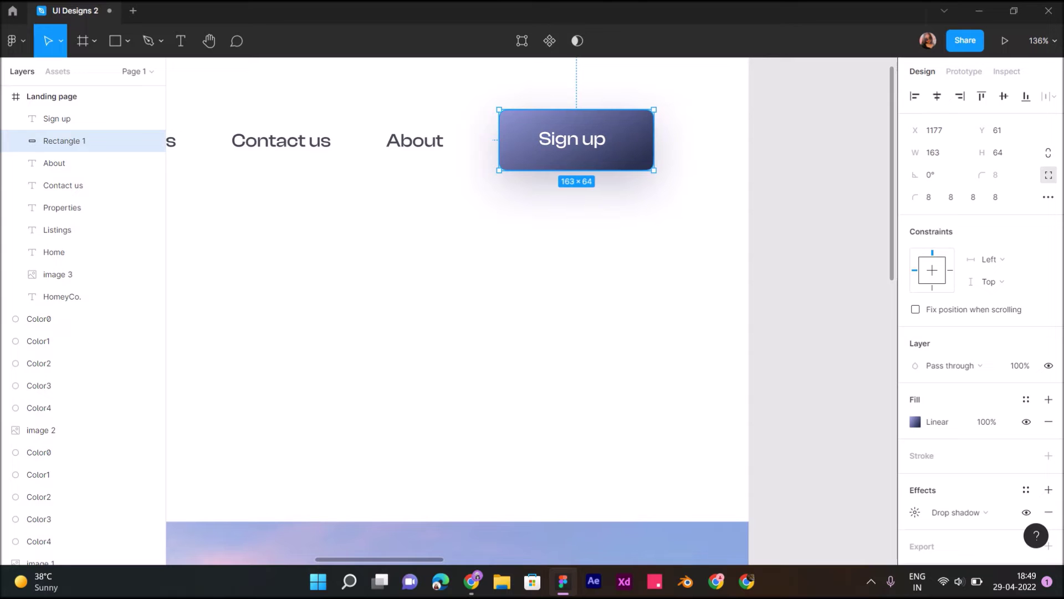
{"action": "key", "text": "Escape"}
Step: Show the Landing page frame's column layout grid again
{"action": "scroll", "coordinate": [658, 234], "scroll_direction": "down", "scroll_amount": 3, "text": "ctrl"}
{"action": "scroll", "coordinate": [658, 234], "scroll_direction": "down", "scroll_amount": 2, "text": "ctrl"}
{"action": "left_click", "coordinate": [52, 97]}
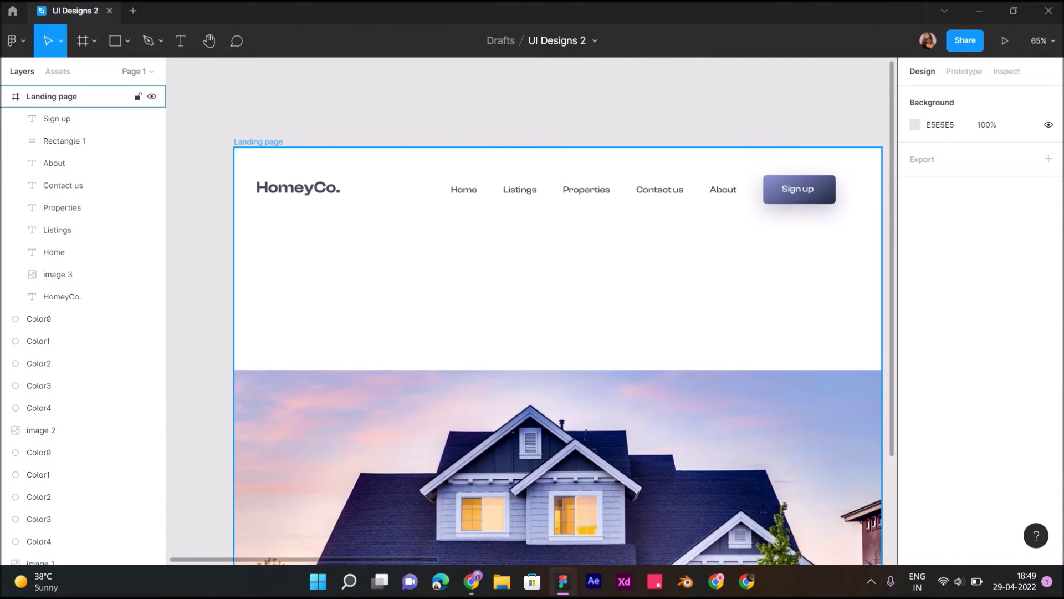
{"action": "left_click", "coordinate": [1027, 310]}
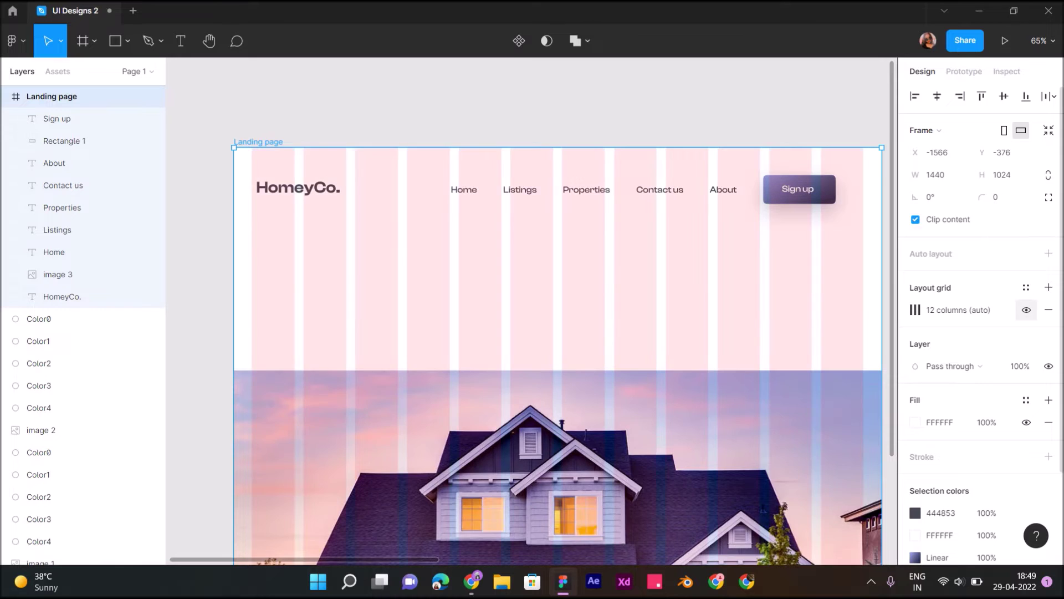
{"action": "scroll", "coordinate": [532, 333], "scroll_direction": "right", "scroll_amount": 2}
{"action": "scroll", "coordinate": [532, 333], "scroll_direction": "right", "scroll_amount": 3}
Step: Shift the nav links and Sign up button together to the right
{"action": "mouse_move", "coordinate": [443, 277]}
{"action": "left_mouse_down"}
{"action": "mouse_move", "coordinate": [691, 319]}
{"action": "mouse_move", "coordinate": [525, 236]}
{"action": "mouse_move", "coordinate": [538, 235]}
{"action": "left_mouse_up"}
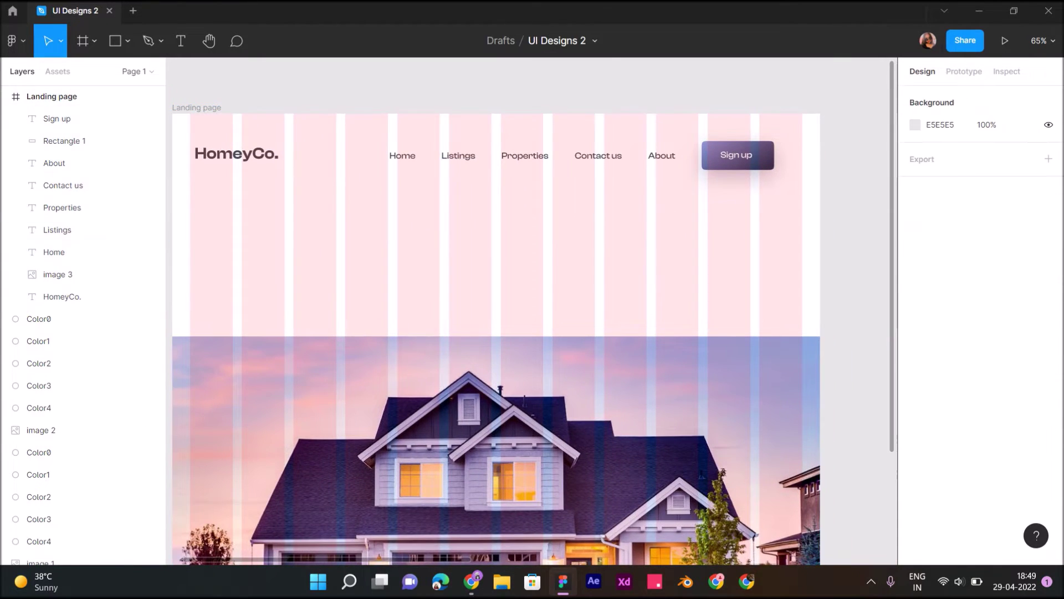
{"action": "left_click_drag", "start_coordinate": [372, 140], "coordinate": [779, 173]}
{"action": "key", "text": "shift+Right"}
{"action": "key", "text": "shift+Right"}
{"action": "key", "text": "shift+Right"}
{"action": "key", "text": "shift+Right"}
{"action": "key", "text": "shift+Right"}
{"action": "key", "text": "shift+Right"}
{"action": "key", "text": "Right"}
{"action": "key", "text": "Right"}
{"action": "key", "text": "Right"}
{"action": "key", "text": "Right"}
{"action": "key", "text": "Right"}
{"action": "key", "text": "Right"}
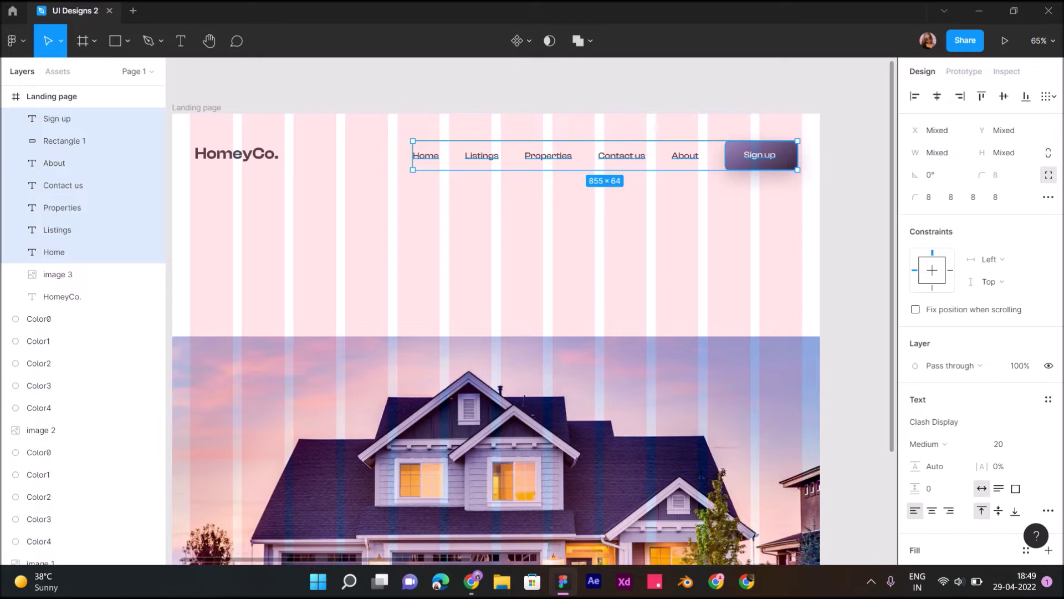
{"action": "key", "text": "Escape"}
Step: Trim the Sign up button's height to 57
{"action": "scroll", "coordinate": [776, 147], "scroll_direction": "up", "scroll_amount": 3, "text": "ctrl"}
{"action": "scroll", "coordinate": [776, 146], "scroll_direction": "up", "scroll_amount": 3, "text": "ctrl"}
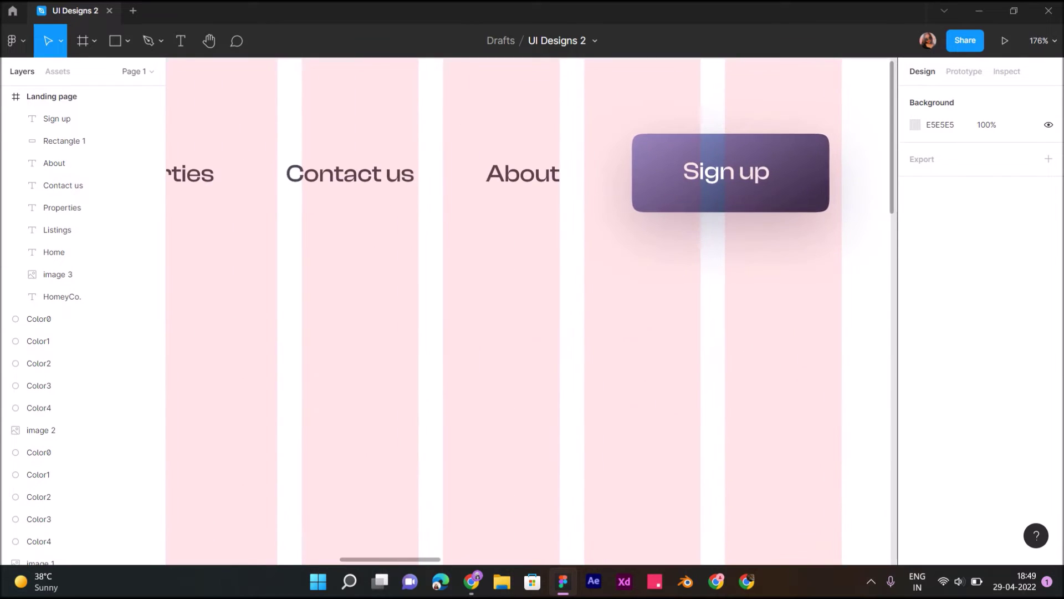
{"action": "left_click", "coordinate": [64, 141]}
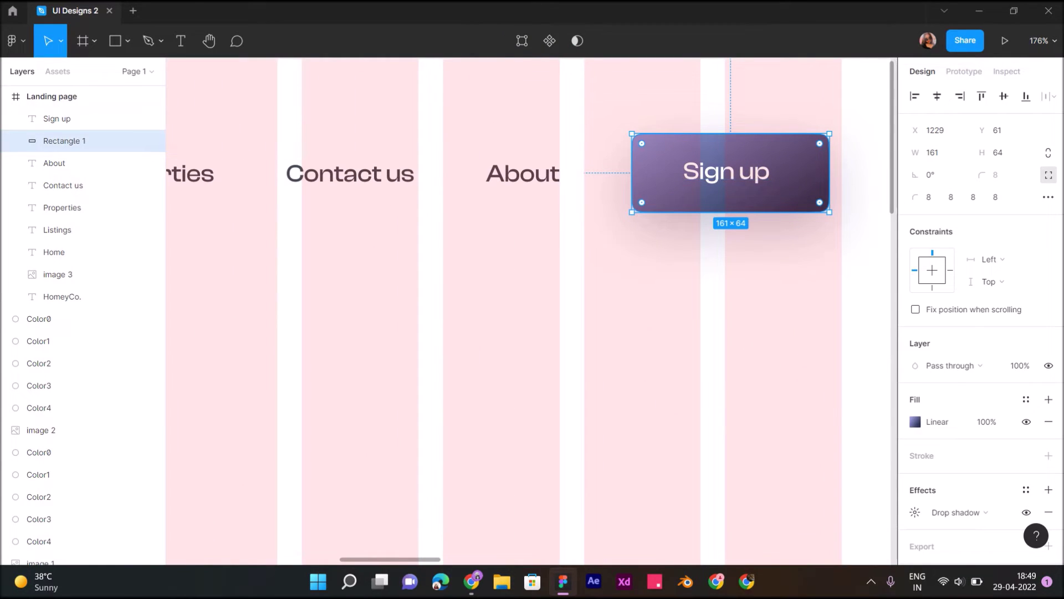
{"action": "left_click_drag", "start_coordinate": [730, 134], "coordinate": [731, 137]}
{"action": "left_click_drag", "start_coordinate": [731, 212], "coordinate": [730, 206]}
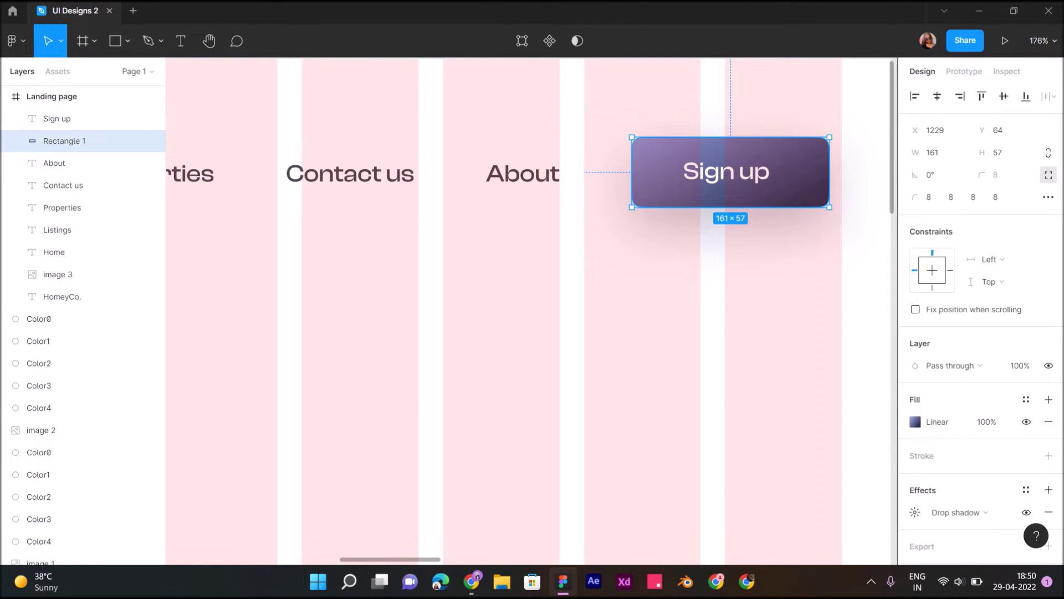
{"action": "key", "text": "Escape"}
{"action": "key", "text": "shift+1"}
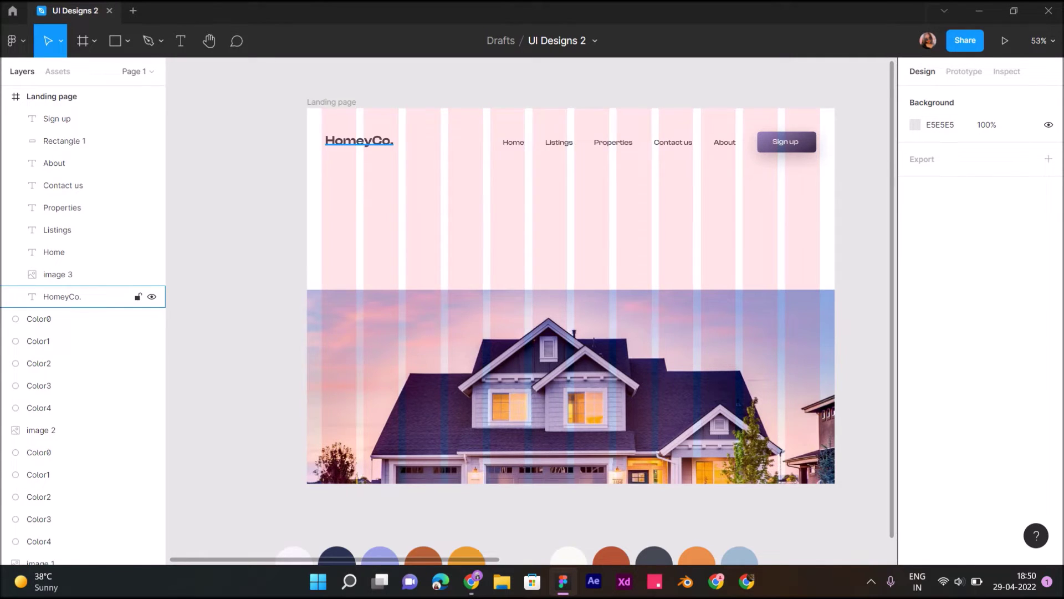
{"action": "scroll", "coordinate": [556, 148], "scroll_direction": "up", "scroll_amount": 3}
{"action": "scroll", "coordinate": [556, 148], "scroll_direction": "up", "scroll_amount": 2}
{"action": "scroll", "coordinate": [532, 277], "scroll_direction": "right", "scroll_amount": 3}
{"action": "scroll", "coordinate": [532, 278], "scroll_direction": "right", "scroll_amount": 2}
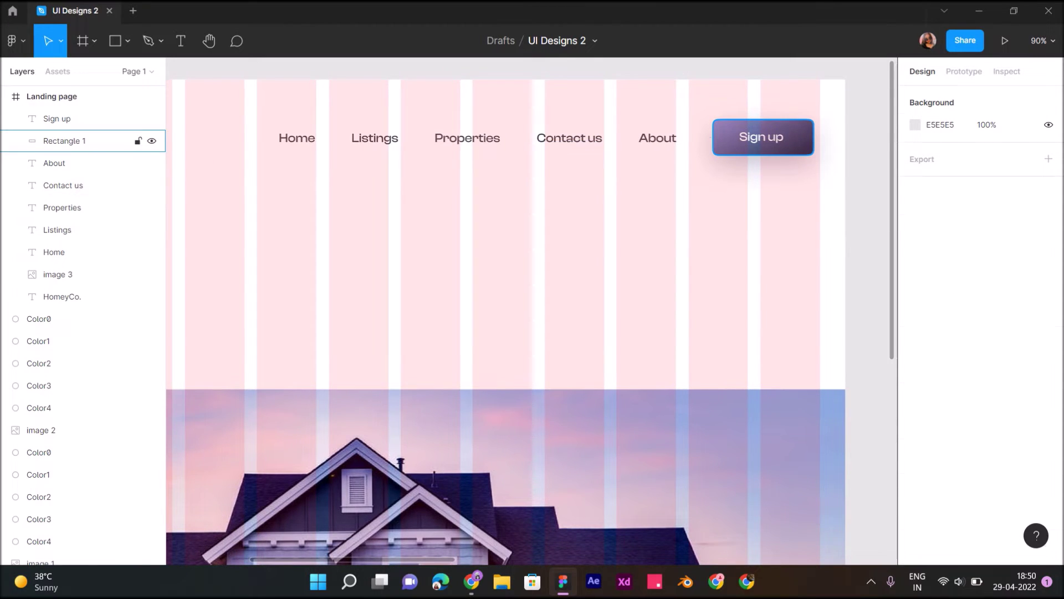
Step: Change the Sign up button fill from a linear gradient to solid 2A3351
{"action": "left_click", "coordinate": [83, 141]}
{"action": "left_click", "coordinate": [916, 421]}
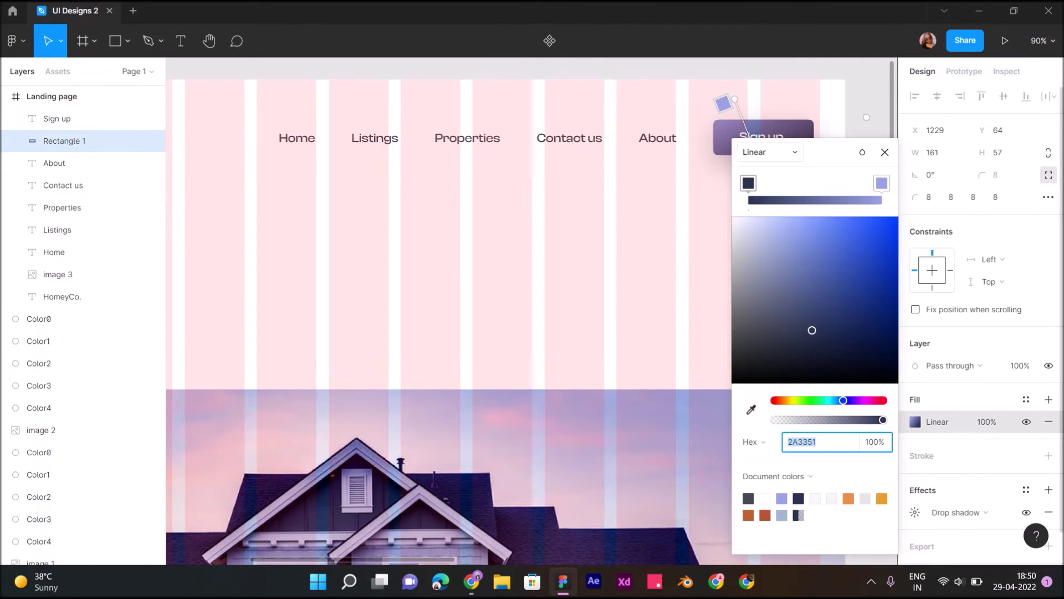
{"action": "left_click", "coordinate": [771, 152]}
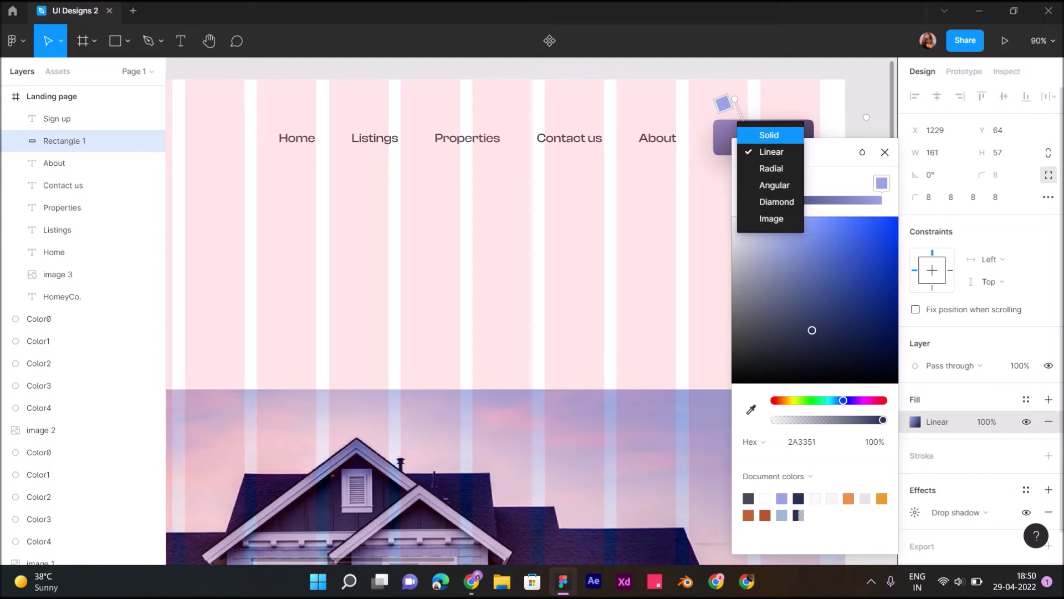
{"action": "left_click", "coordinate": [769, 134]}
{"action": "key", "text": "Escape"}
{"action": "key", "text": "Escape"}
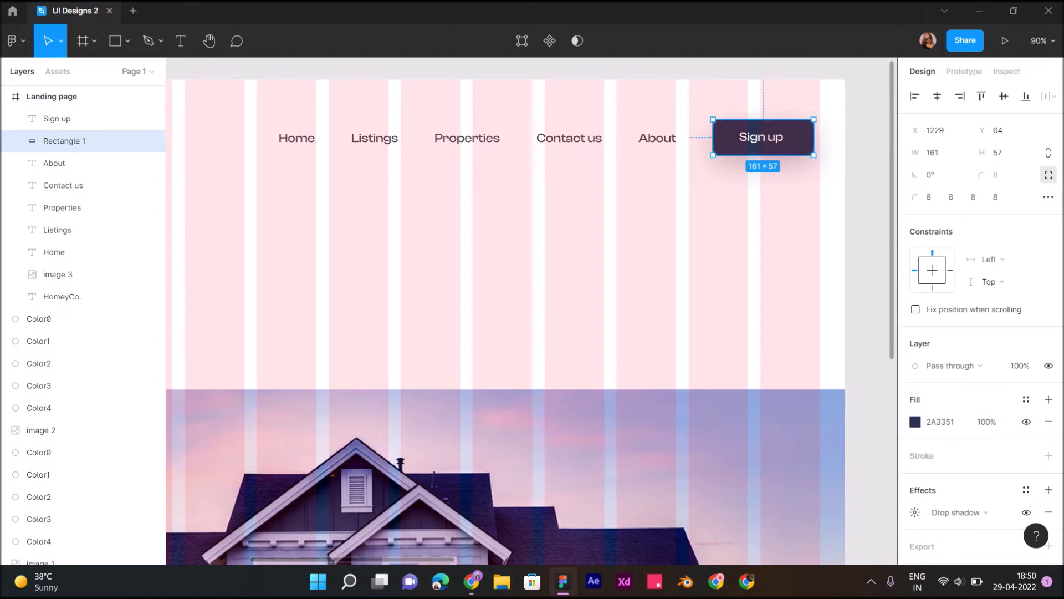
{"action": "key", "text": "Escape"}
Step: Toggle the Landing page frame's column layout grid off and back on
{"action": "key", "text": "shift+1"}
{"action": "left_click", "coordinate": [52, 97]}
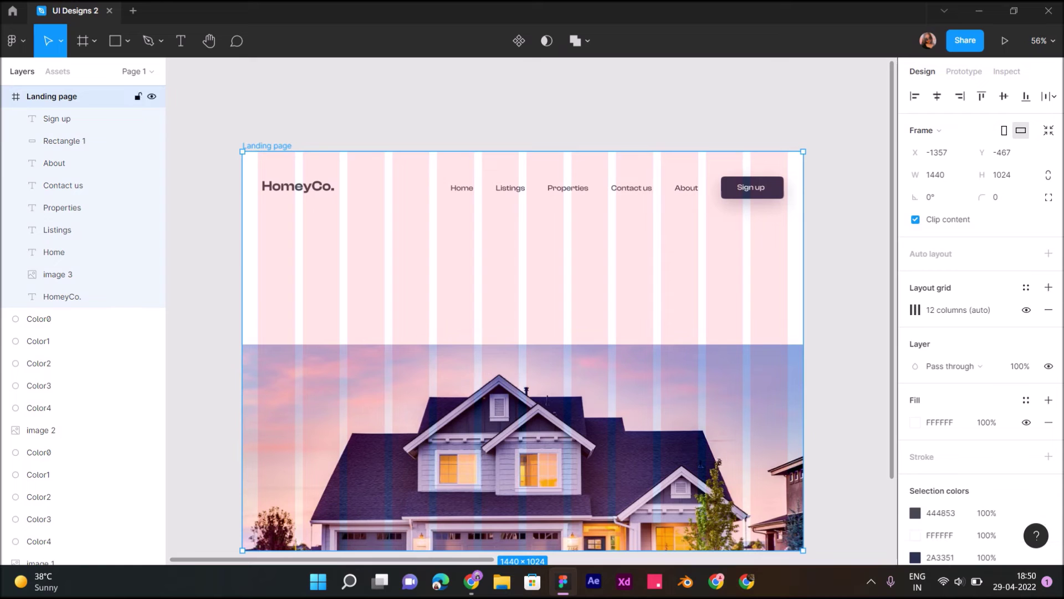
{"action": "left_click", "coordinate": [1027, 310]}
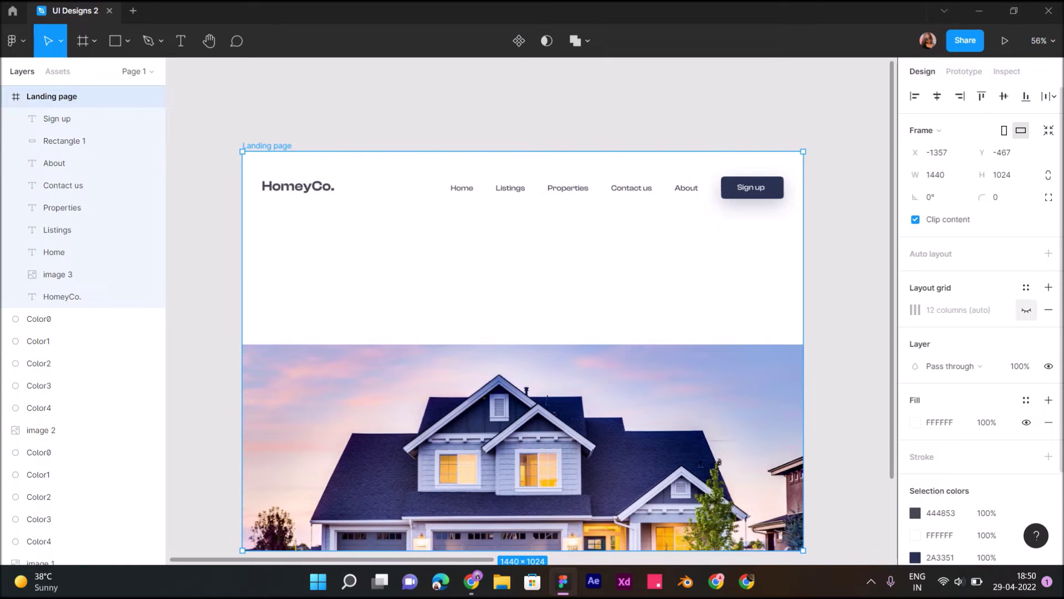
{"action": "left_click", "coordinate": [1027, 310]}
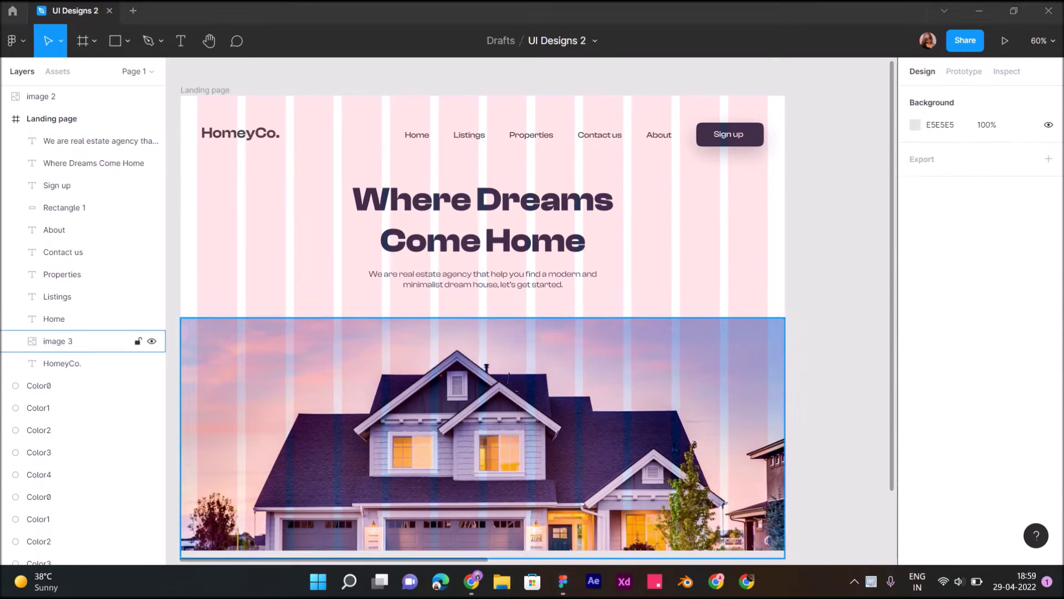
Step: Draw a 901×91 rectangle centred below the tagline
{"action": "left_click", "coordinate": [58, 341]}
{"action": "key", "text": "r"}
{"action": "left_click_drag", "start_coordinate": [294, 312], "coordinate": [672, 351]}
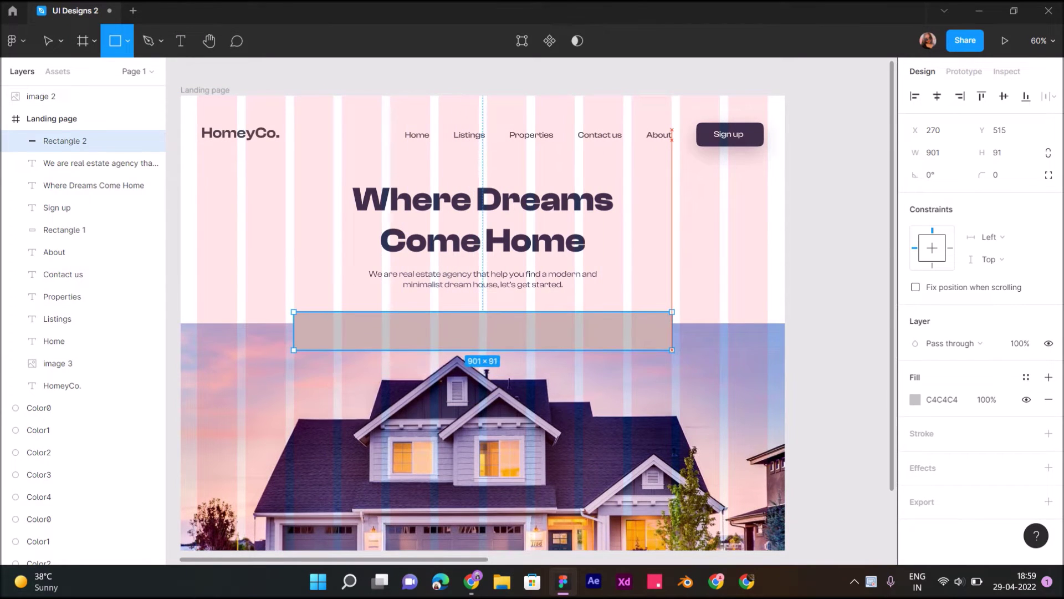
{"action": "left_click_drag", "start_coordinate": [673, 351], "coordinate": [674, 348]}
{"action": "left_click_drag", "start_coordinate": [485, 329], "coordinate": [482, 331]}
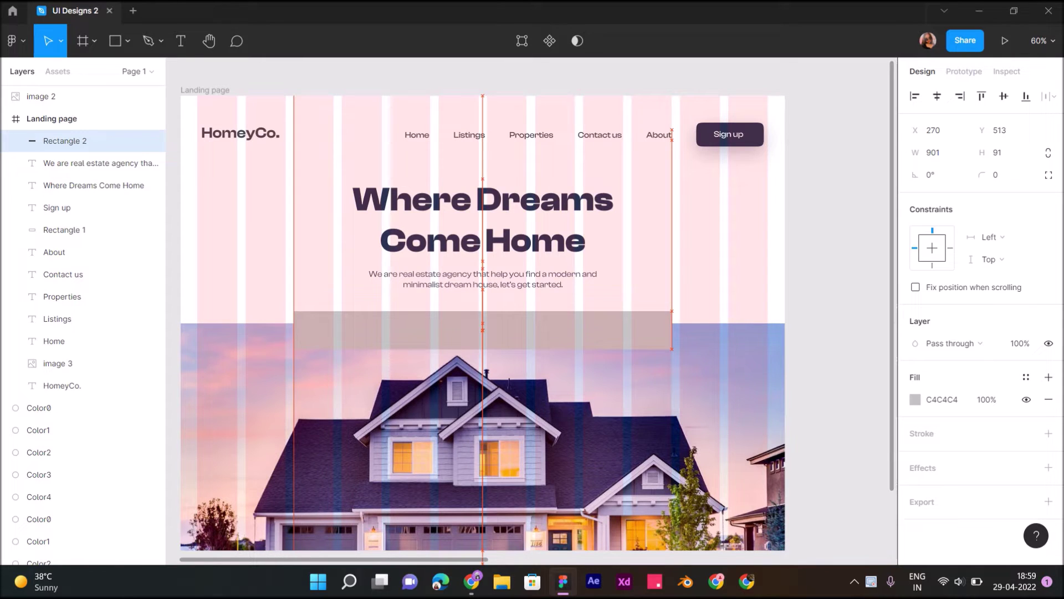
{"action": "left_click_drag", "start_coordinate": [482, 331], "coordinate": [482, 331]}
Step: Give the bar a white FFFFFF fill, corner radius 12 and 100% corner smoothing
{"action": "left_click", "coordinate": [915, 399]}
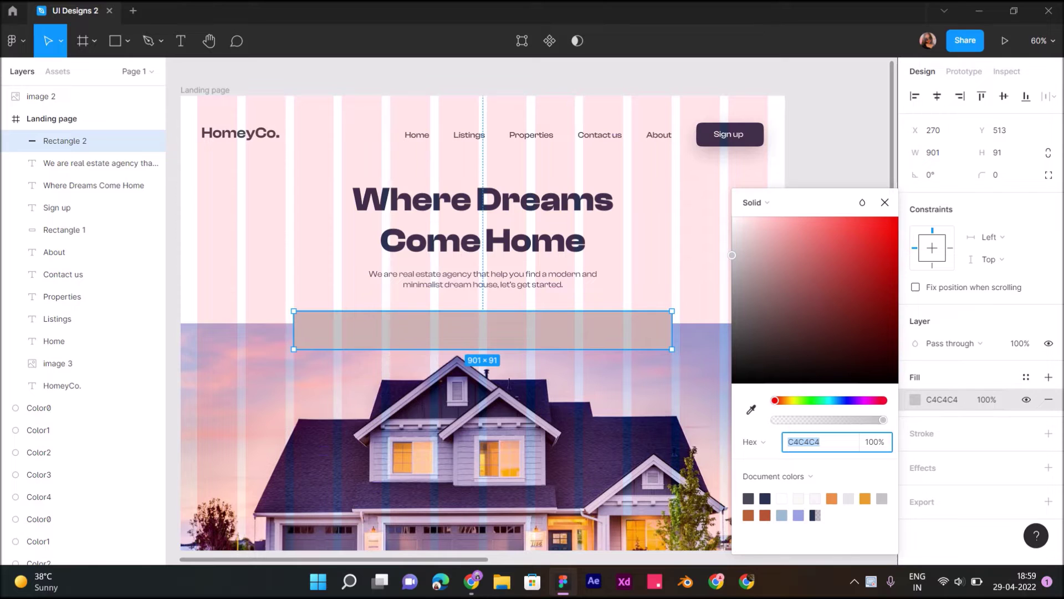
{"action": "left_click_drag", "start_coordinate": [820, 266], "coordinate": [732, 217]}
{"action": "left_click", "coordinate": [1001, 175]}
{"action": "type", "text": "12"}
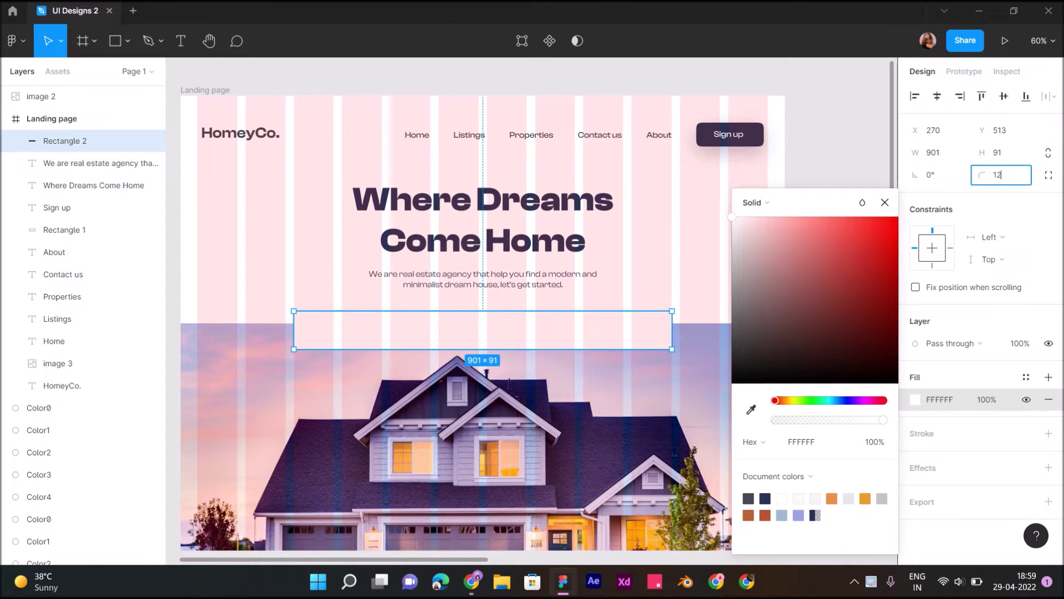
{"action": "key", "text": "Return"}
{"action": "left_click", "coordinate": [1049, 174]}
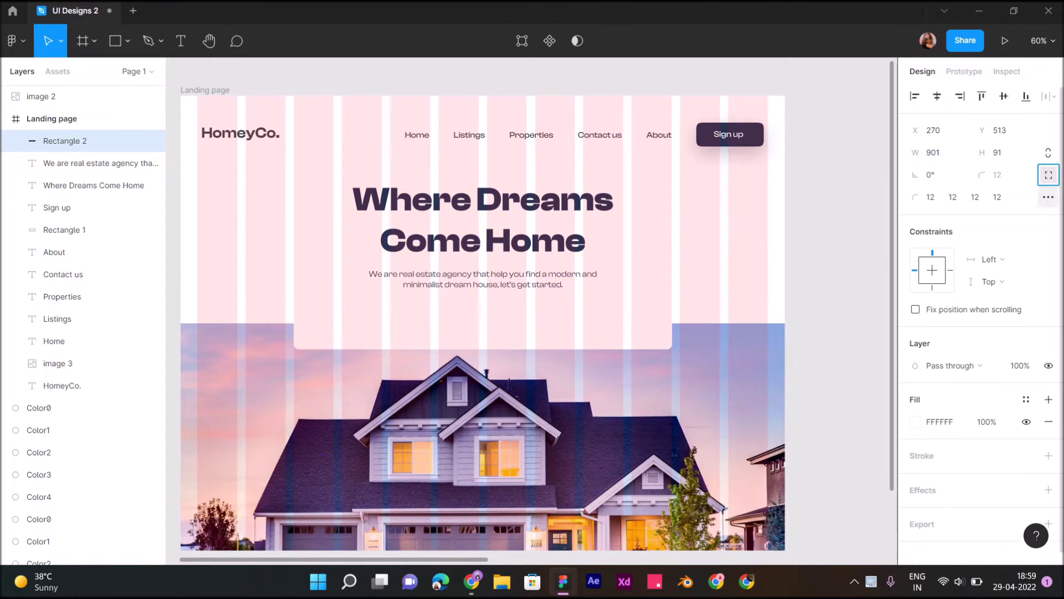
{"action": "left_click", "coordinate": [1048, 197]}
{"action": "left_click_drag", "start_coordinate": [747, 231], "coordinate": [842, 231]}
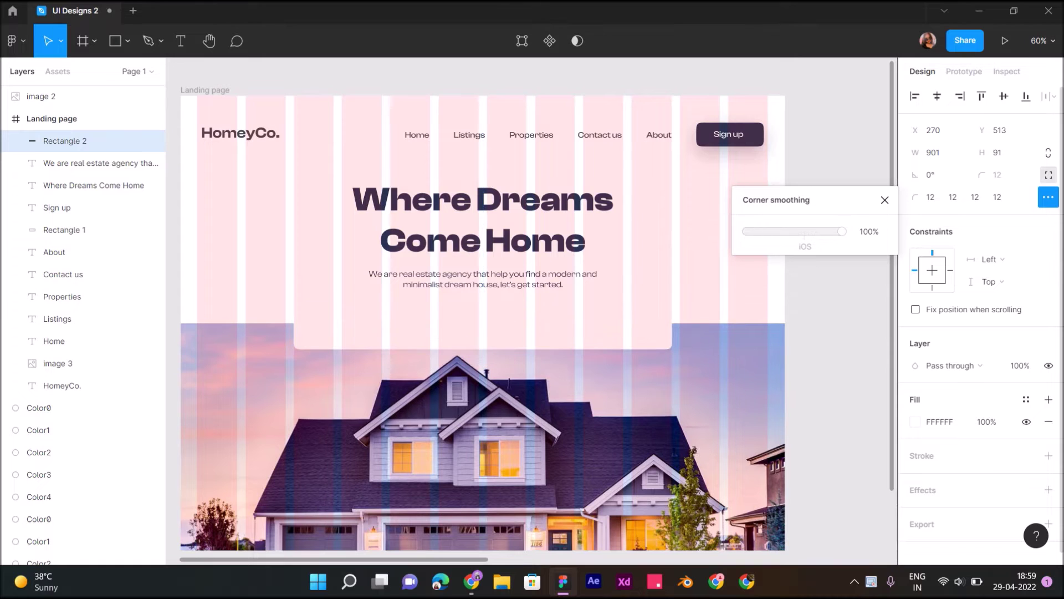
Step: Add a drop shadow to the bar with a Y offset of 20
{"action": "left_click", "coordinate": [1049, 490]}
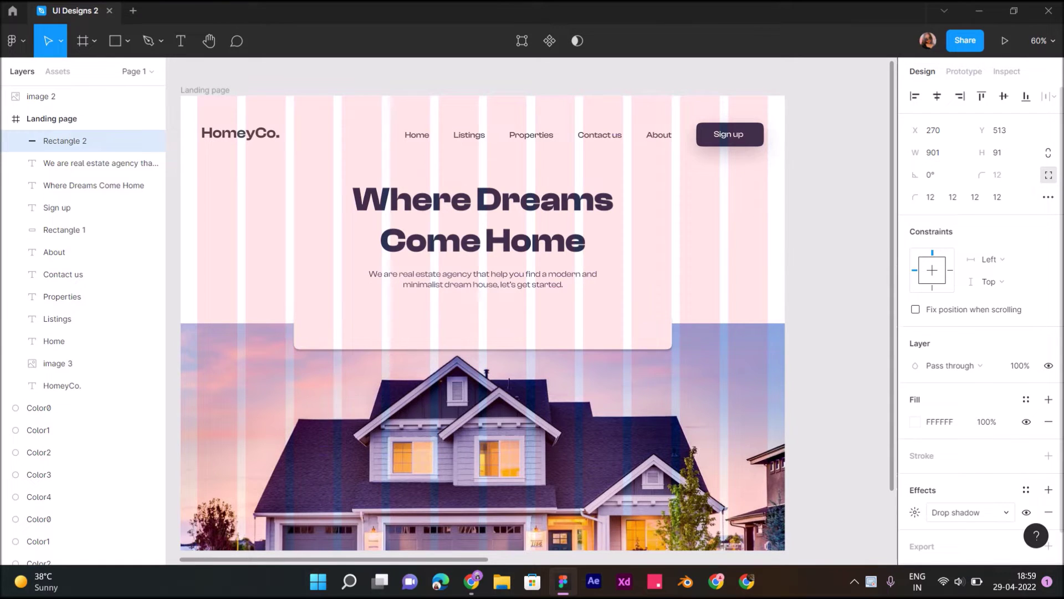
{"action": "left_click", "coordinate": [915, 512]}
{"action": "key", "text": "Tab"}
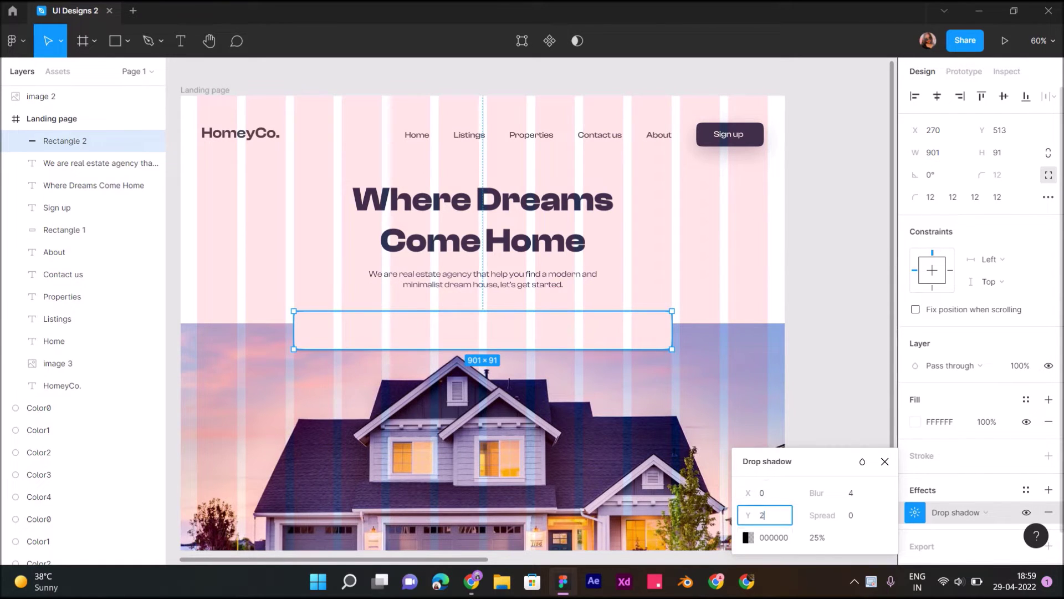
{"action": "type", "text": "0"}
{"action": "key", "text": "Return"}
Step: Set the shadow colour to 2A3351 at 30% opacity with blur 60
{"action": "left_click", "coordinate": [749, 537]}
{"action": "left_click", "coordinate": [585, 410]}
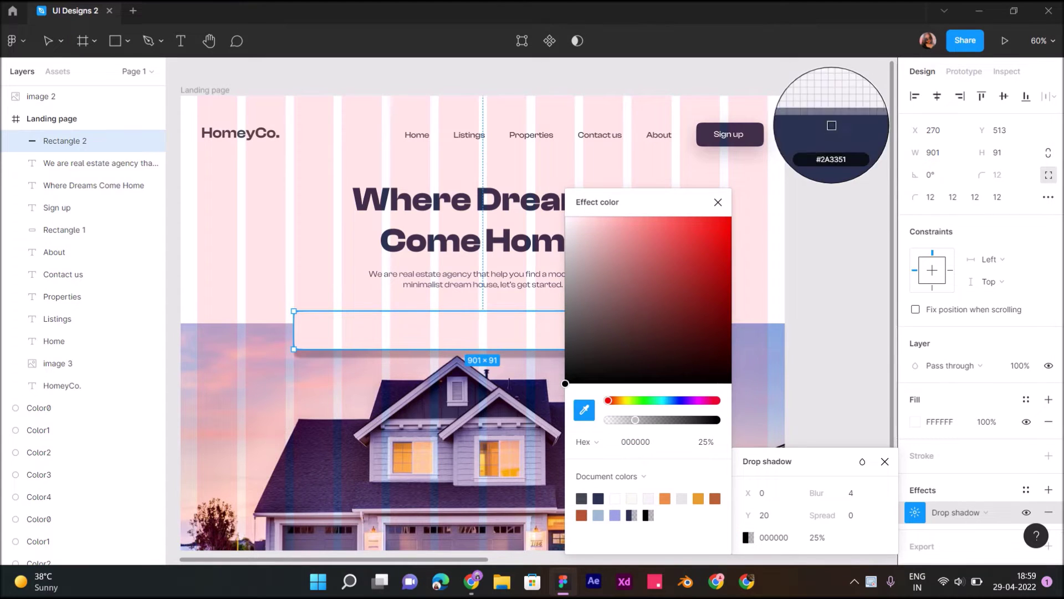
{"action": "left_click", "coordinate": [729, 136]}
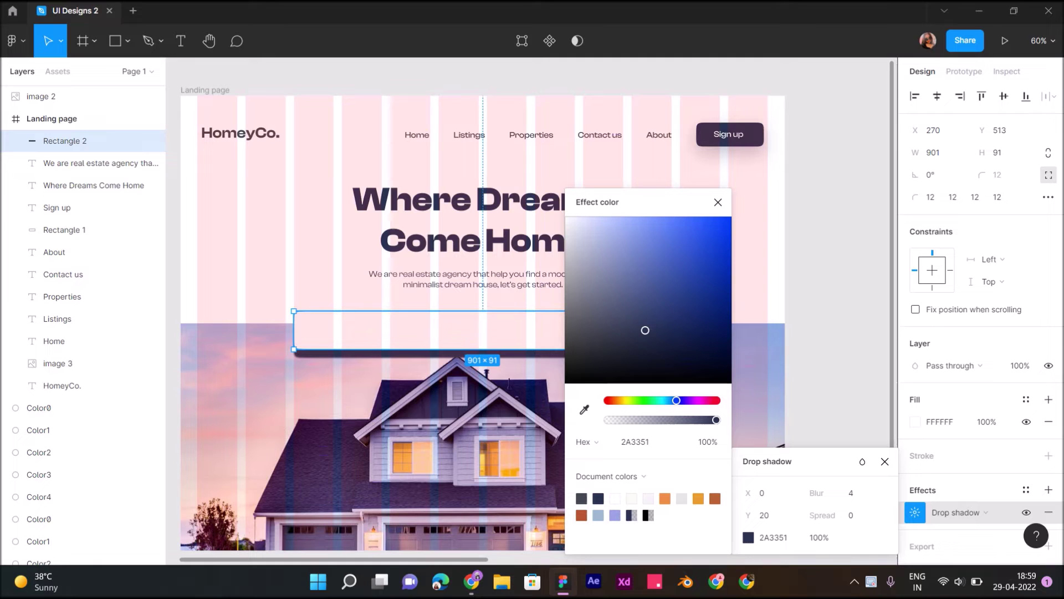
{"action": "left_click", "coordinate": [819, 537]}
{"action": "type", "text": "30"}
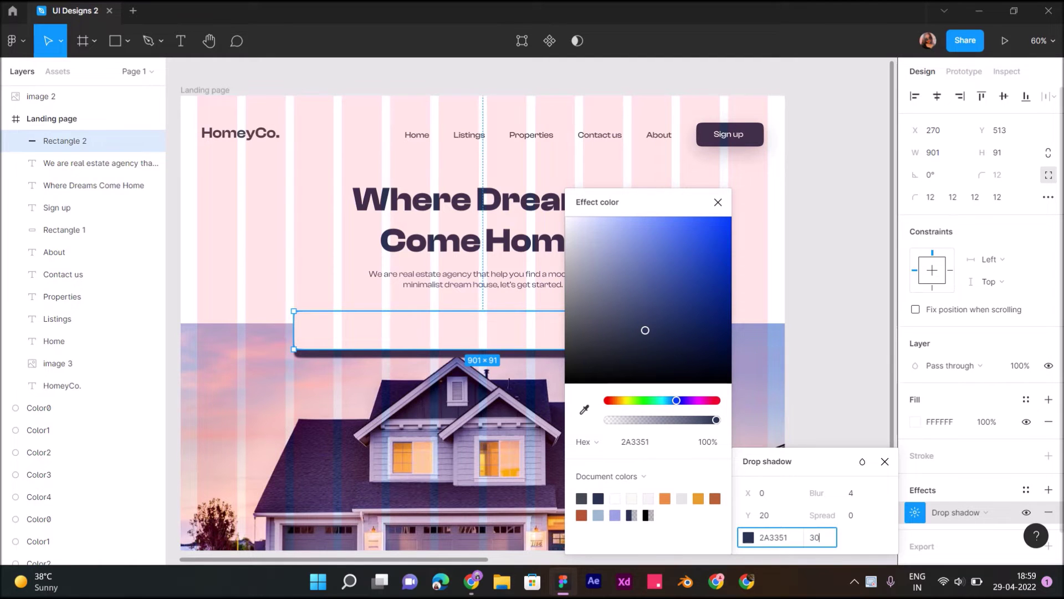
{"action": "key", "text": "Return"}
{"action": "left_click", "coordinate": [837, 492]}
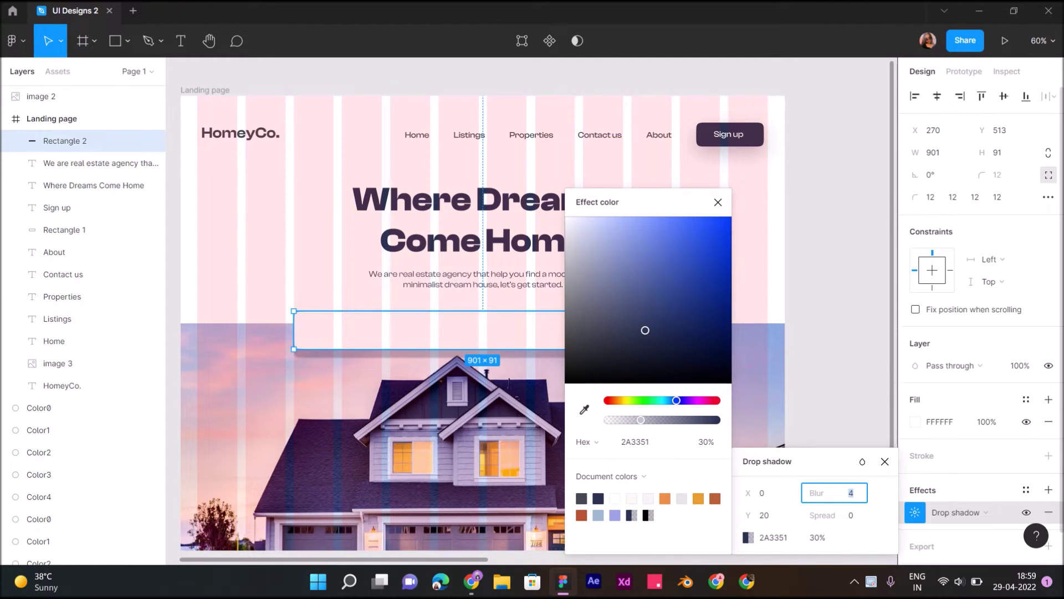
{"action": "type", "text": "60"}
{"action": "key", "text": "Return"}
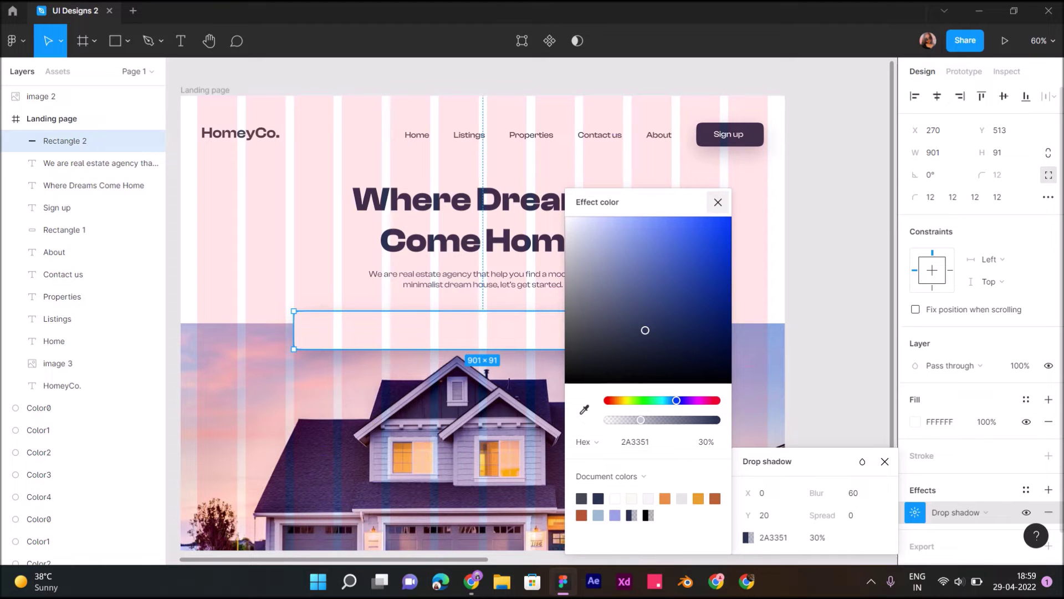
{"action": "left_click", "coordinate": [718, 202]}
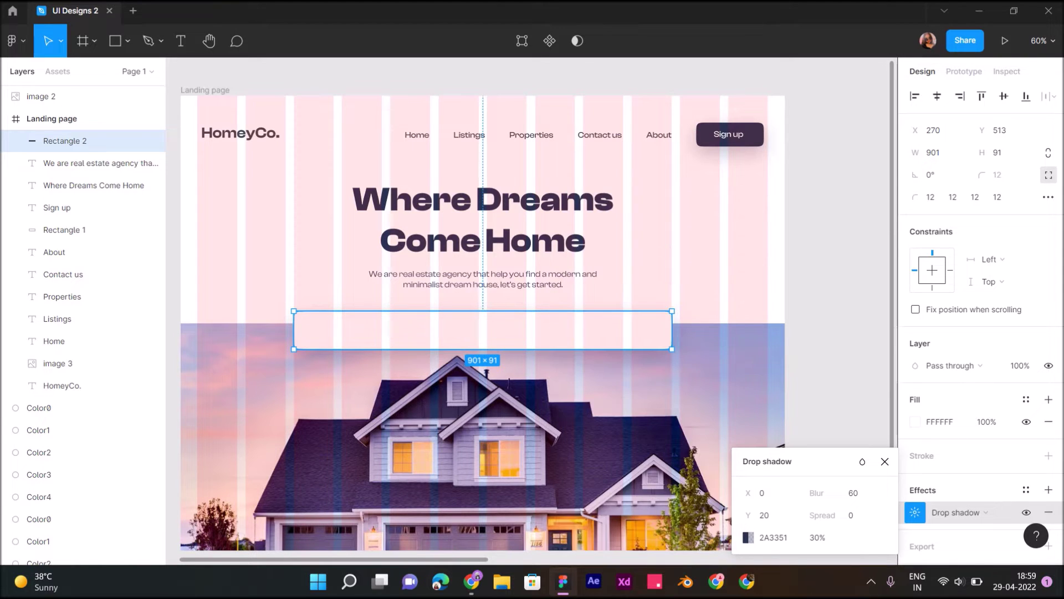
{"action": "key", "text": "Escape"}
{"action": "scroll", "coordinate": [382, 211], "scroll_direction": "up", "scroll_amount": 2}
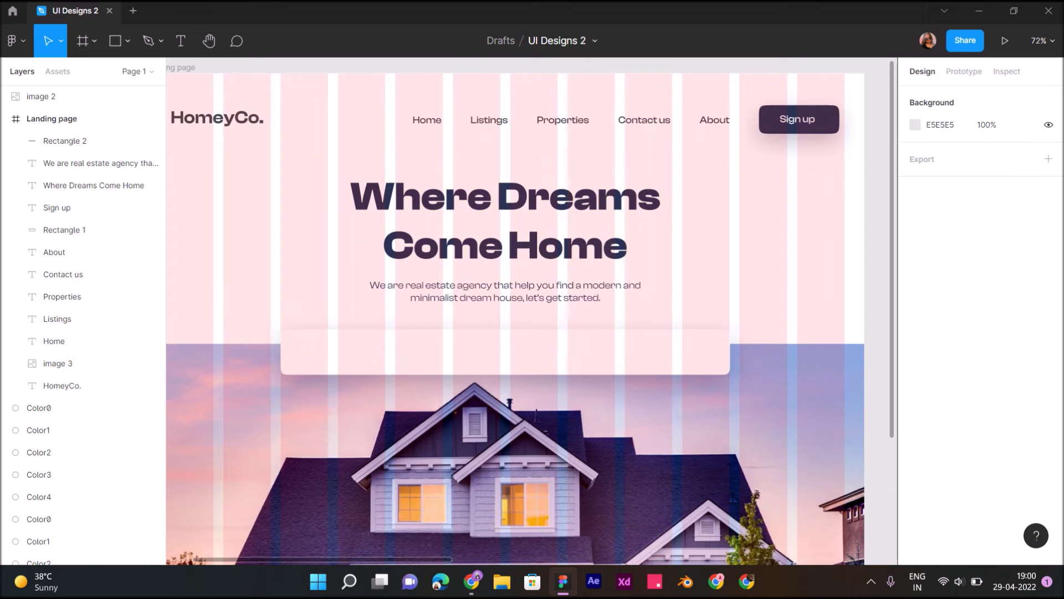
Step: Add the text 'Find your dream home' near the search bar's left side
{"action": "key", "text": "t"}
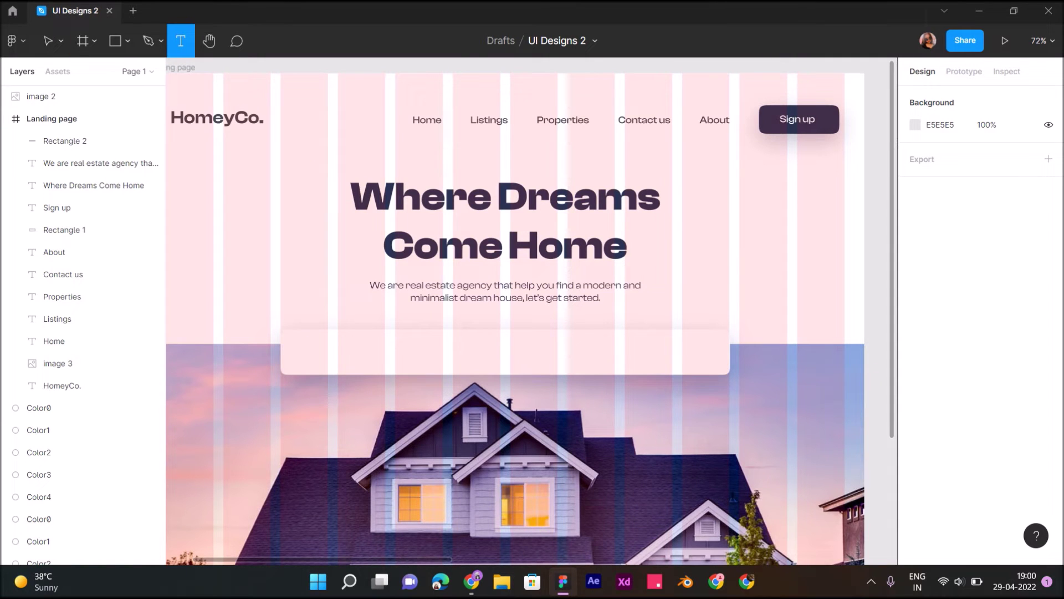
{"action": "left_click", "coordinate": [291, 344]}
{"action": "type", "text": "Find your dream home"}
{"action": "key", "text": "Escape"}
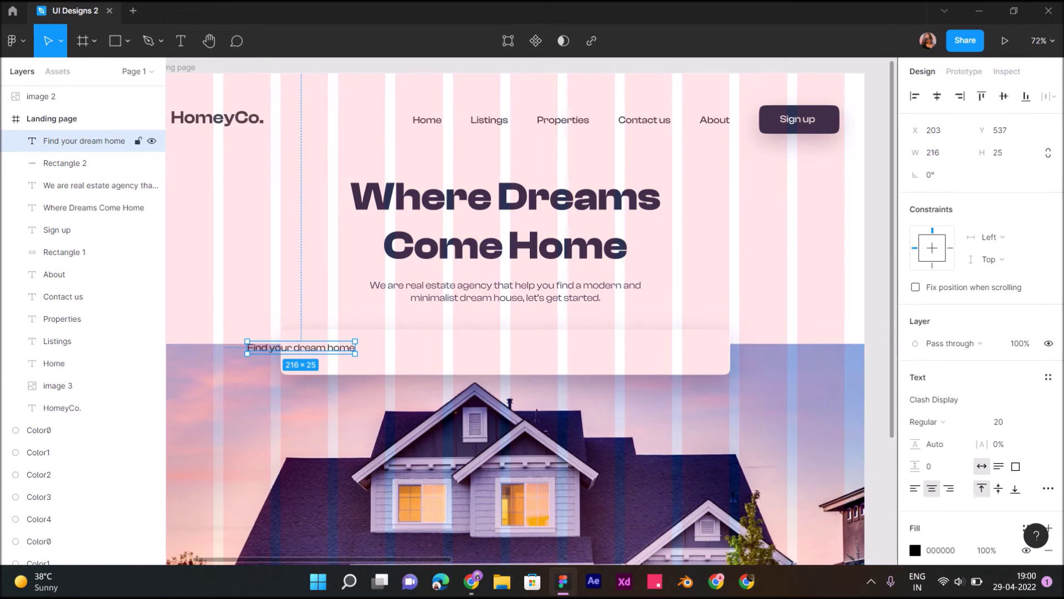
{"action": "left_click_drag", "start_coordinate": [301, 347], "coordinate": [355, 350]}
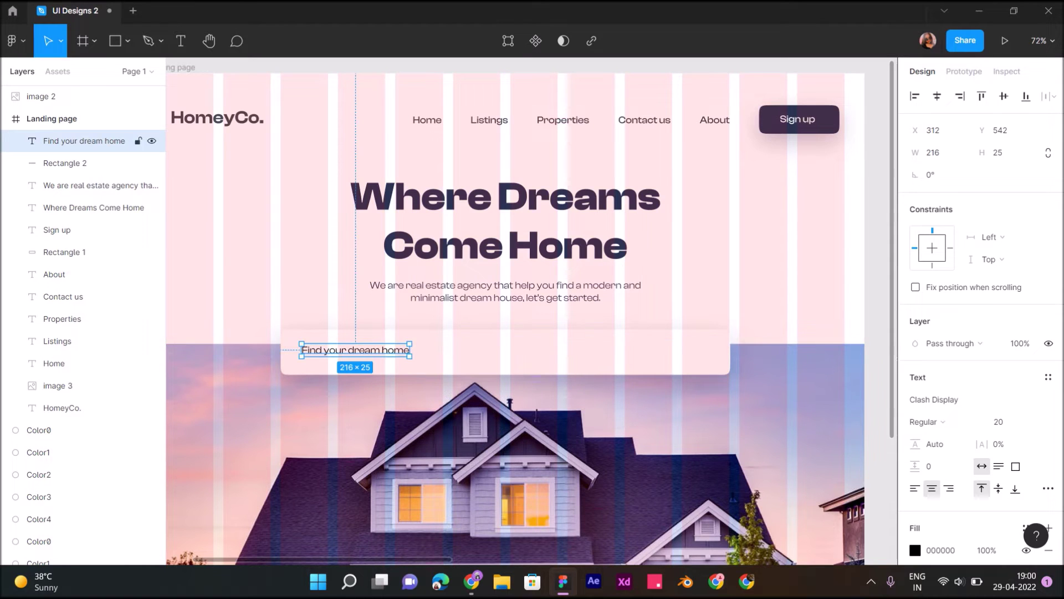
Step: Set the placeholder text to size 22 at 60% opacity, centred vertically in the bar
{"action": "left_click", "coordinate": [1003, 421]}
{"action": "type", "text": "22"}
{"action": "key", "text": "Return"}
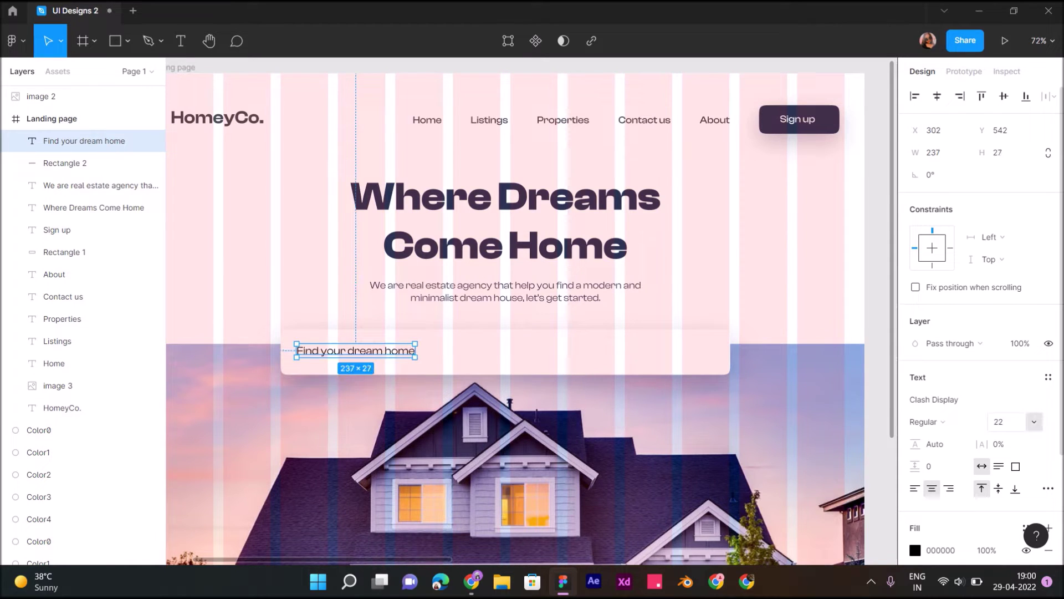
{"action": "mouse_move", "coordinate": [88, 141]}
{"action": "left_click_drag", "start_coordinate": [361, 350], "coordinate": [359, 352]}
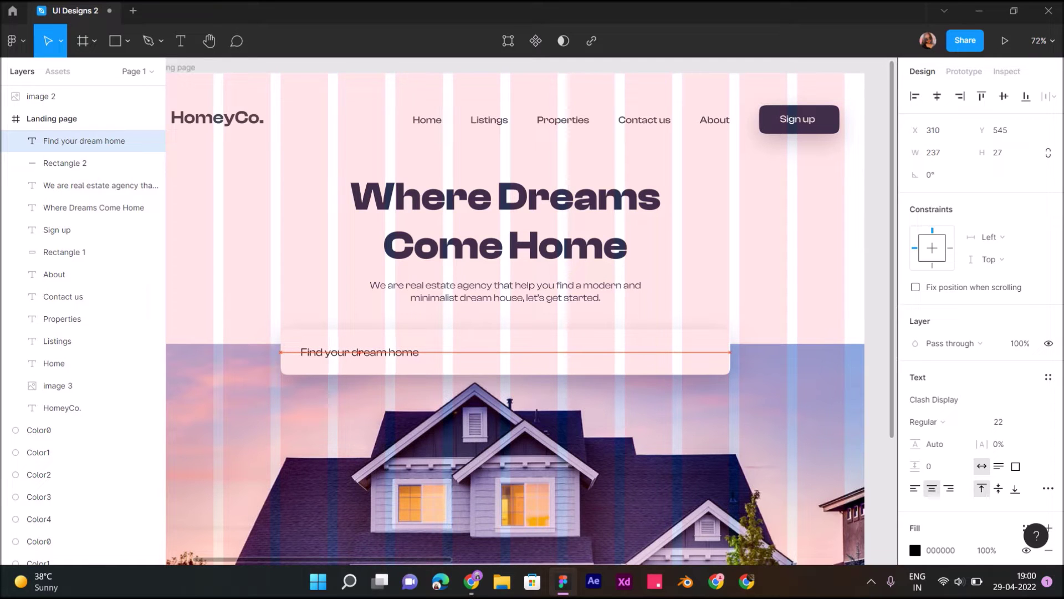
{"action": "left_click", "coordinate": [987, 550]}
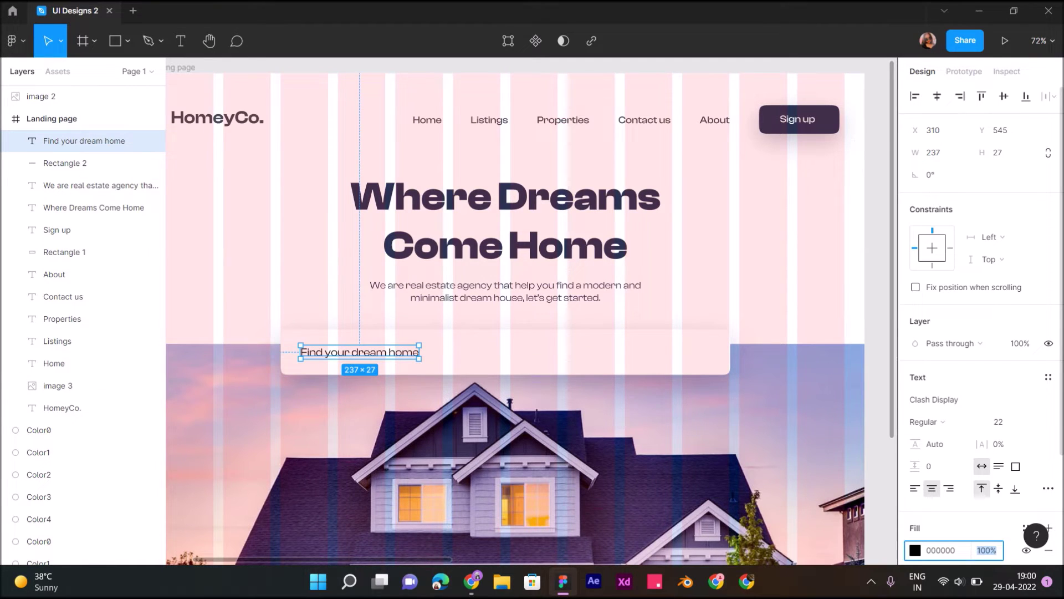
{"action": "type", "text": "80"}
{"action": "key", "text": "Return"}
{"action": "left_click", "coordinate": [985, 550]}
{"action": "type", "text": "60"}
{"action": "key", "text": "Return"}
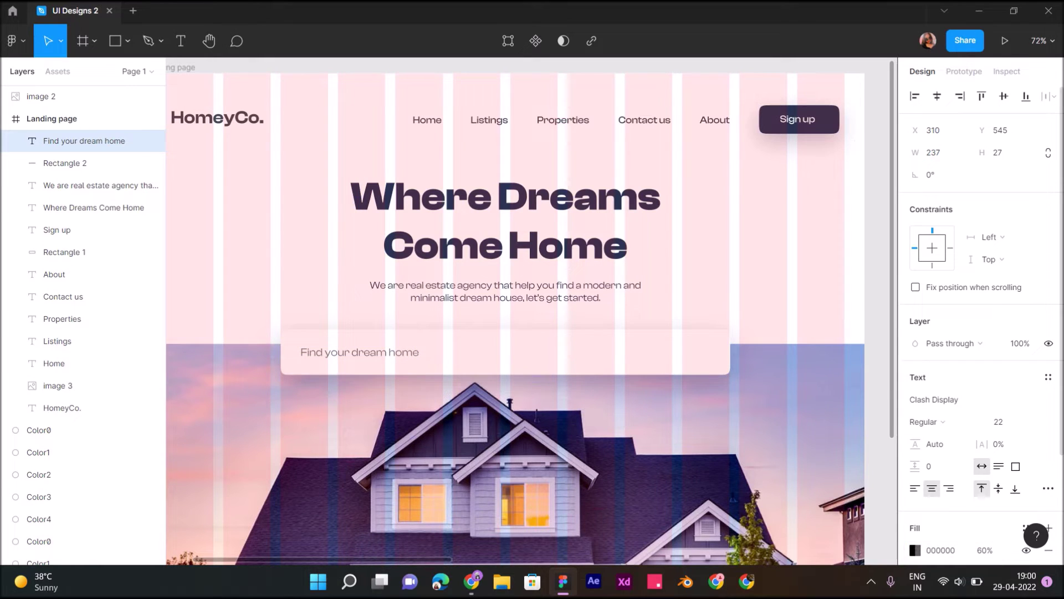
{"action": "key", "text": "Escape"}
{"action": "key", "text": "Escape"}
{"action": "scroll", "coordinate": [516, 319], "scroll_direction": "right", "scroll_amount": 1}
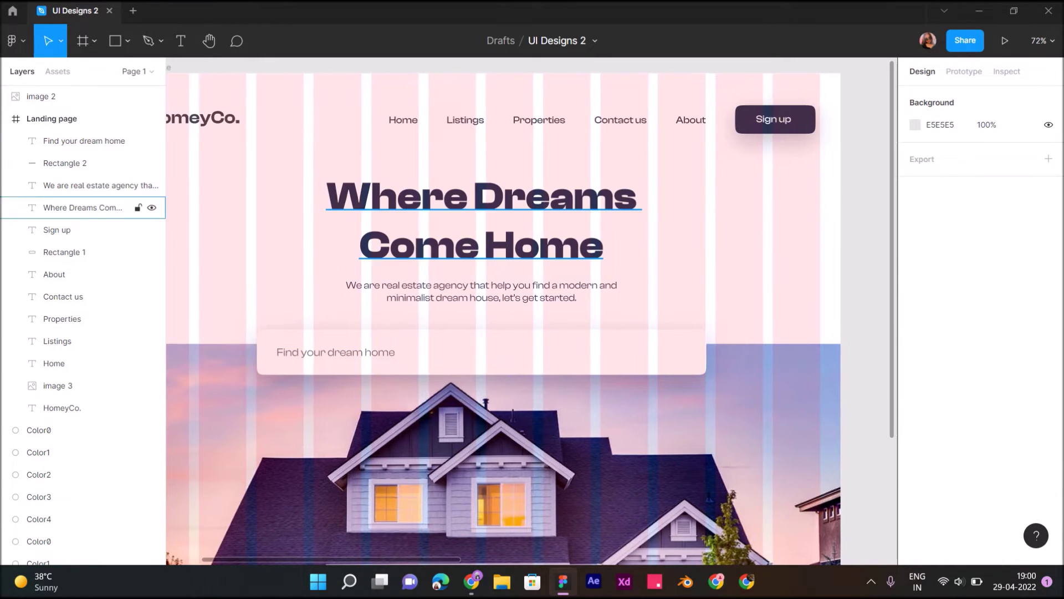
Step: Draw a 211×92 box at the search bar's right end with corner radius 12
{"action": "left_click", "coordinate": [114, 40]}
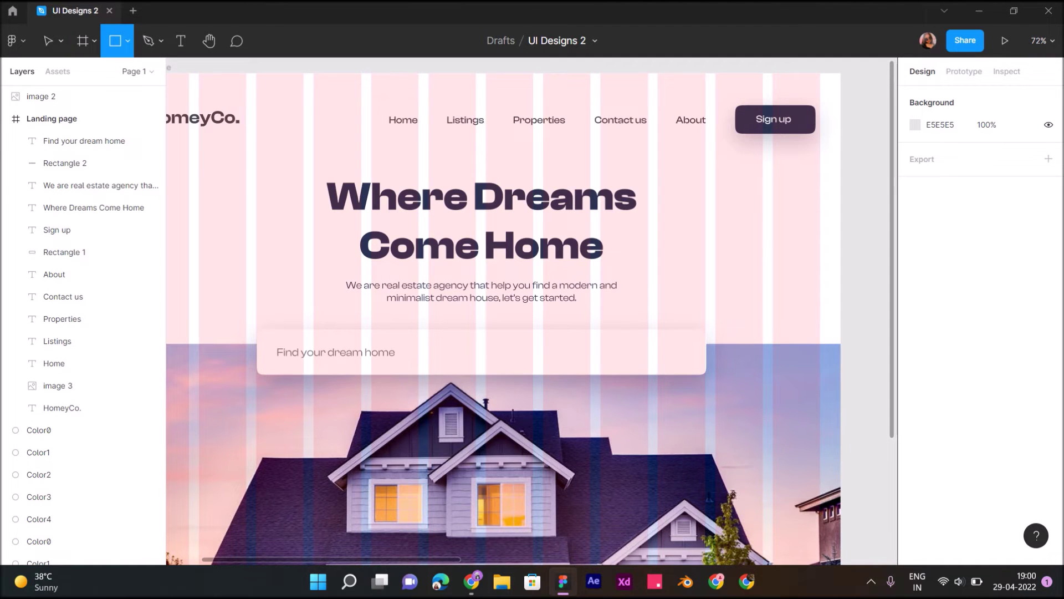
{"action": "left_click_drag", "start_coordinate": [601, 329], "coordinate": [705, 374]}
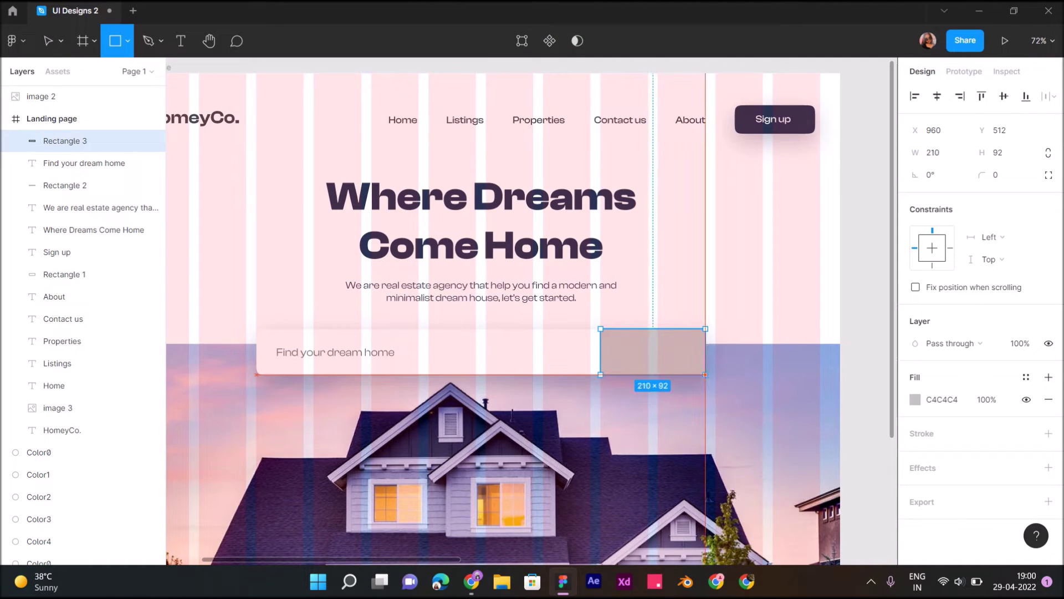
{"action": "left_click", "coordinate": [997, 174]}
{"action": "type", "text": "12"}
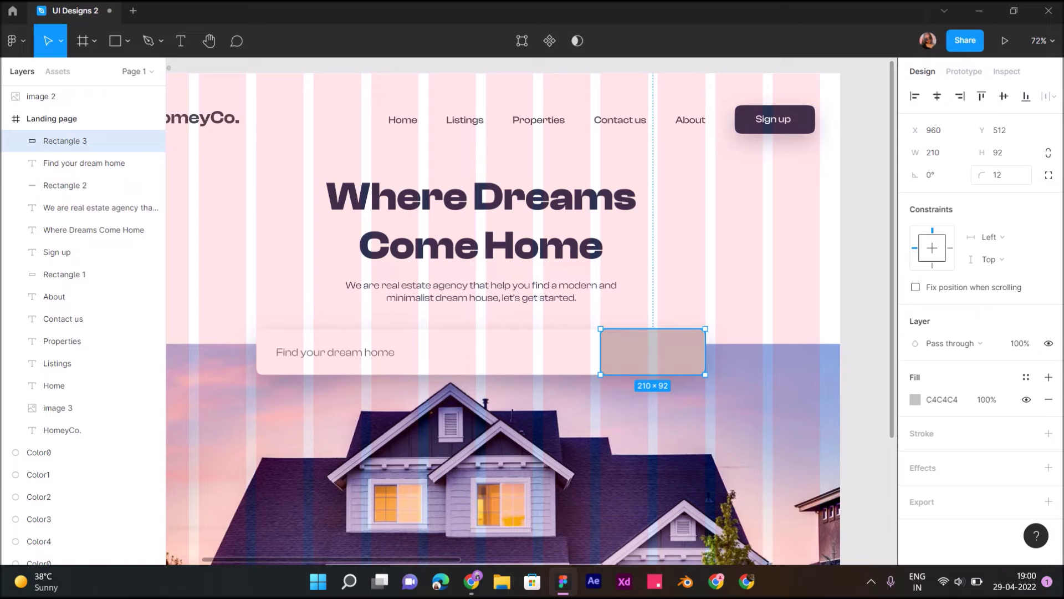
Step: Set the box's corner smoothing to 100%
{"action": "left_click", "coordinate": [1049, 175]}
{"action": "left_click", "coordinate": [1048, 196]}
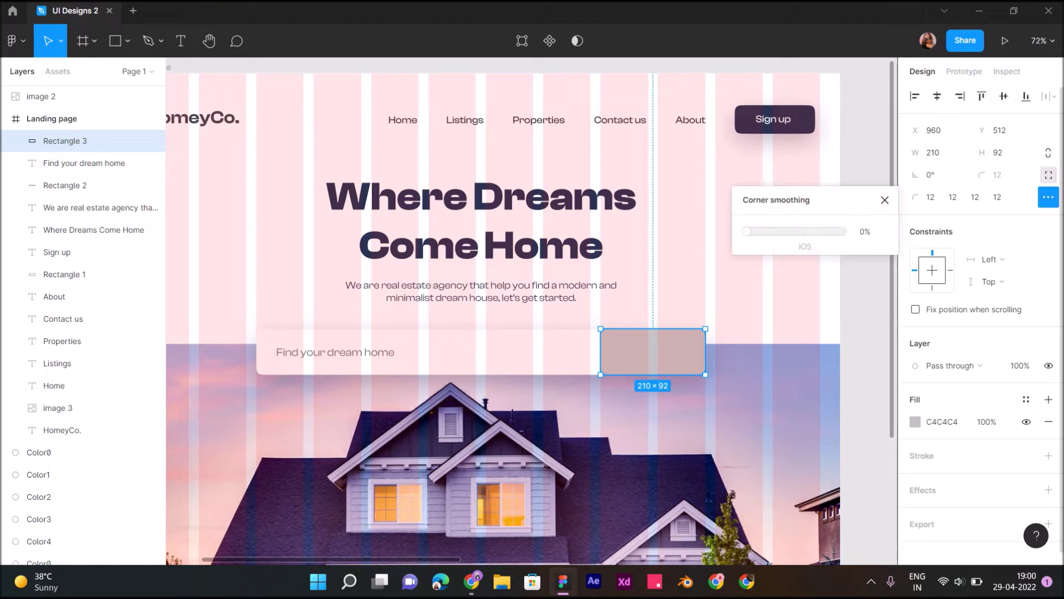
{"action": "left_click_drag", "start_coordinate": [769, 231], "coordinate": [843, 231]}
{"action": "key", "text": "shift+2"}
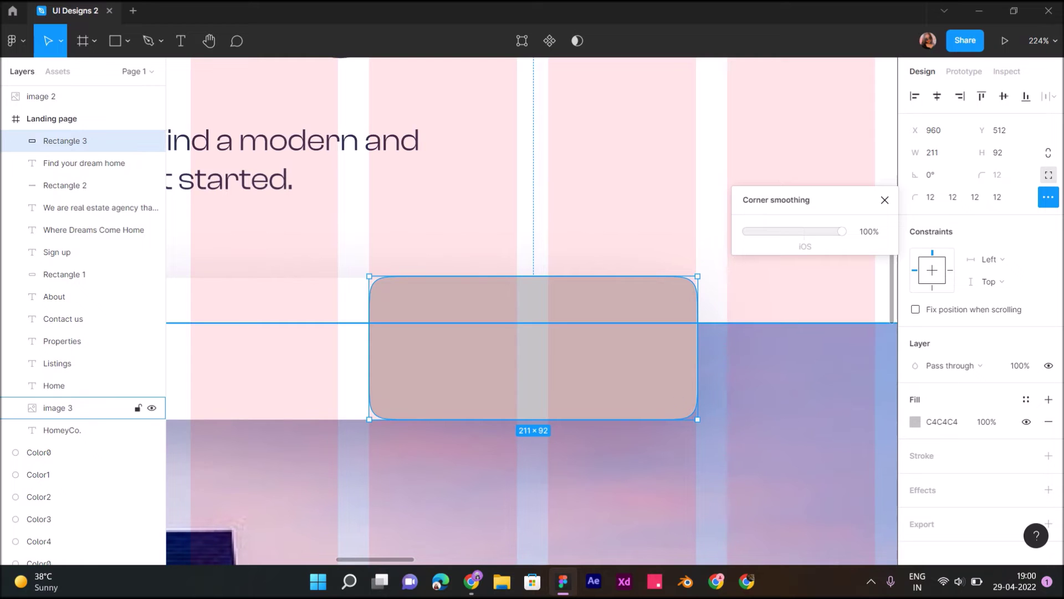
{"action": "key", "text": "Escape"}
{"action": "key", "text": "shift+1"}
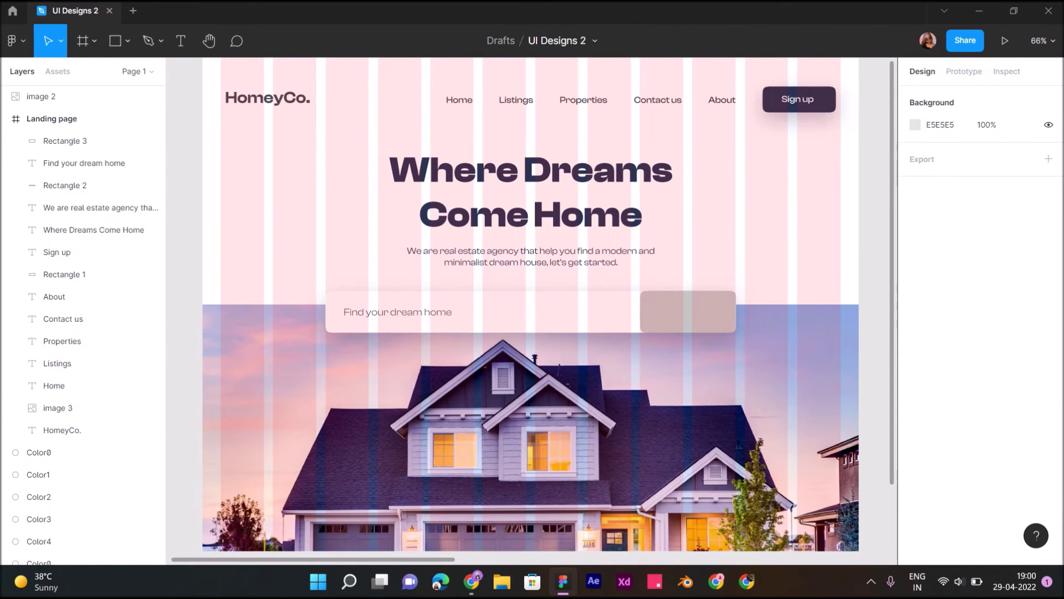
Step: Reselect the button rectangle and bring up its fill colour eyedropper
{"action": "left_click", "coordinate": [64, 141]}
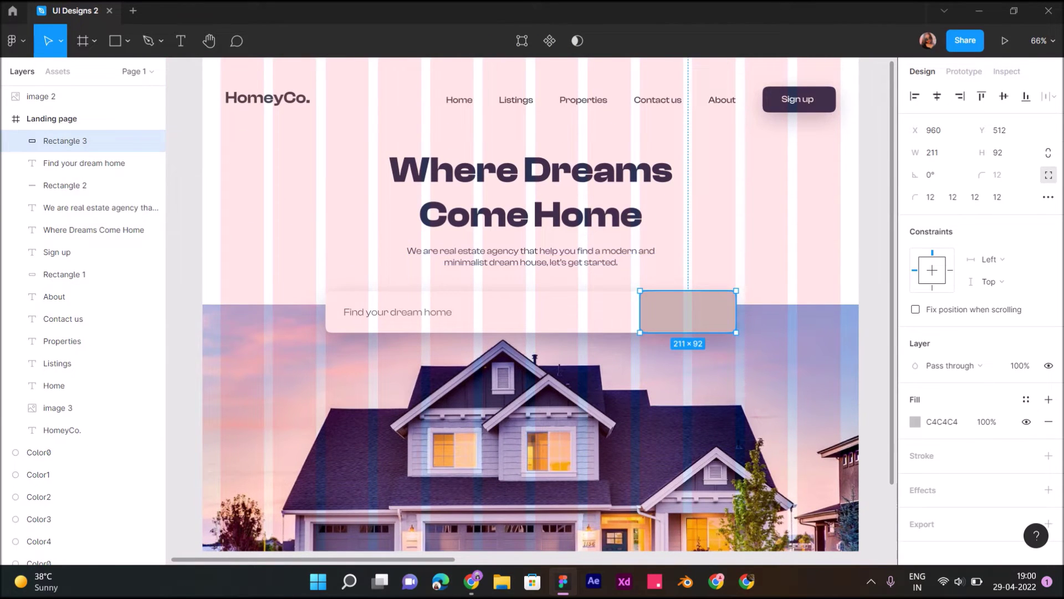
{"action": "left_click", "coordinate": [181, 41]}
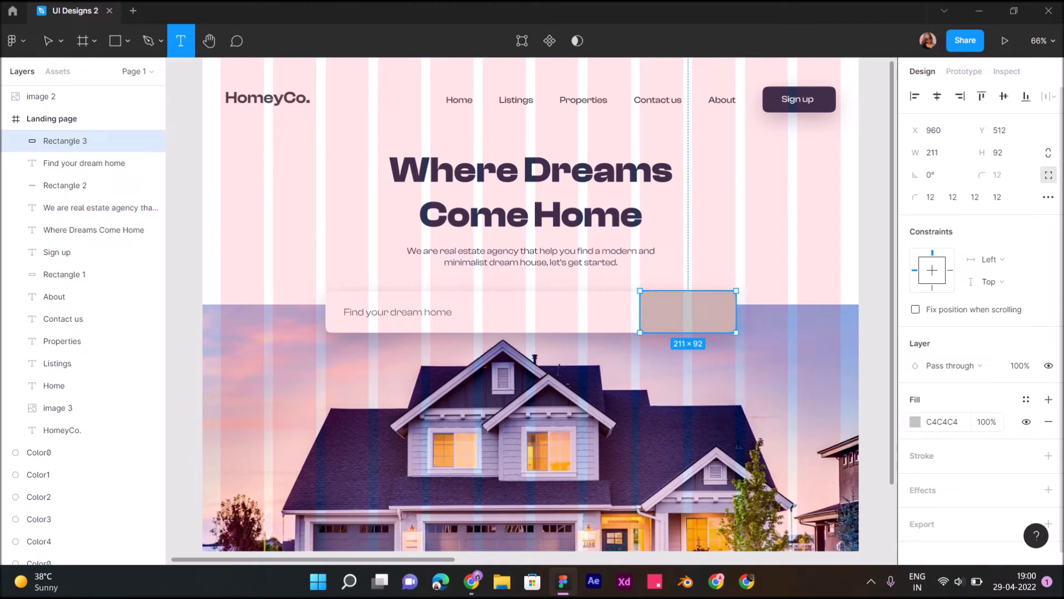
{"action": "left_click", "coordinate": [915, 421]}
{"action": "left_click", "coordinate": [751, 410]}
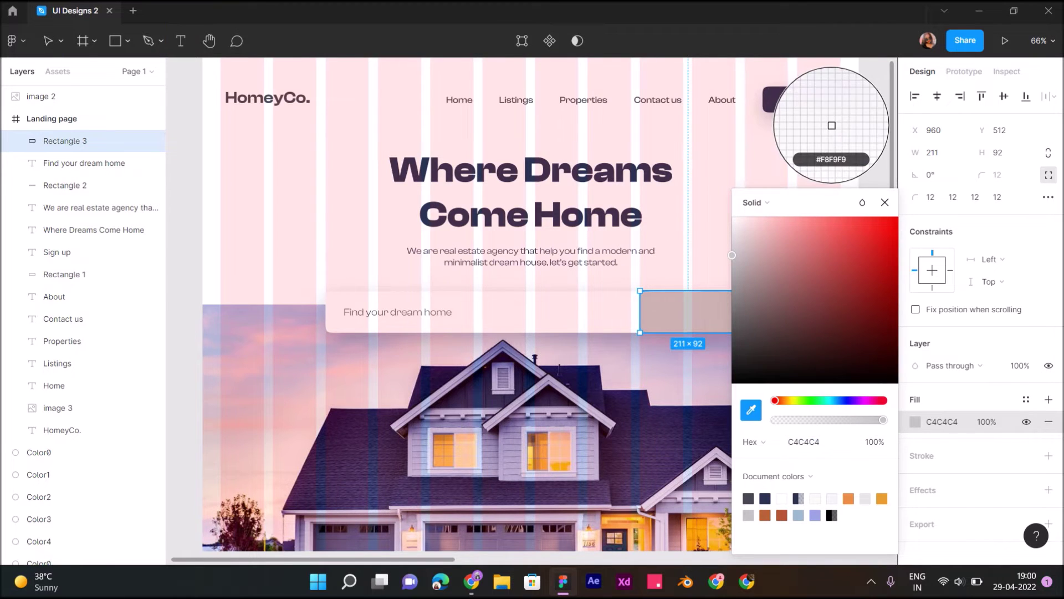
Step: Fill the search button rectangle with navy 2A3351 sampled from the swatch
{"action": "scroll", "coordinate": [832, 125], "scroll_direction": "right", "scroll_amount": 3}
{"action": "left_click", "coordinate": [831, 124]}
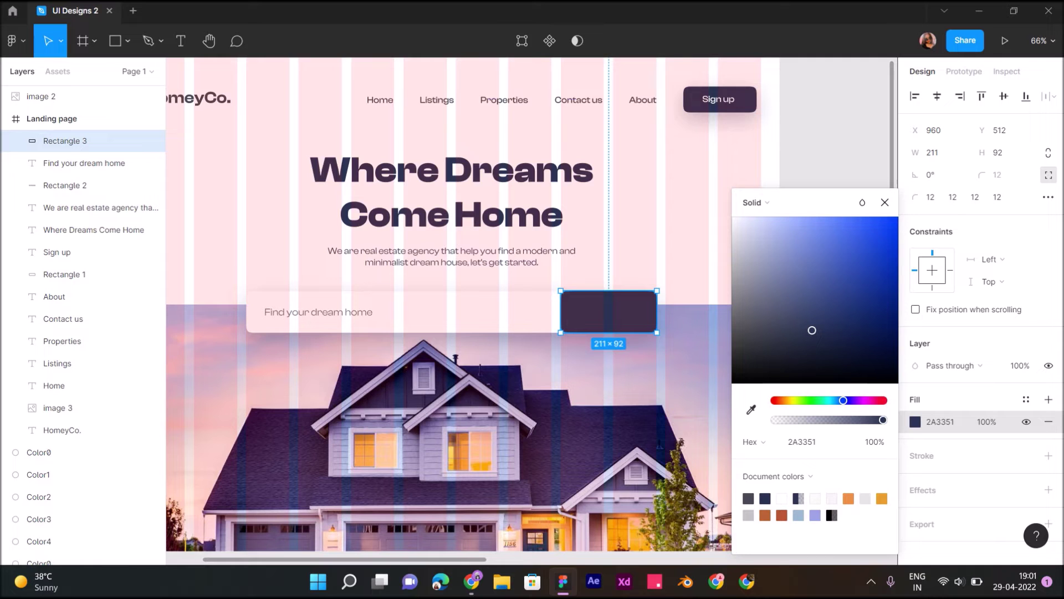
{"action": "left_click", "coordinate": [885, 202]}
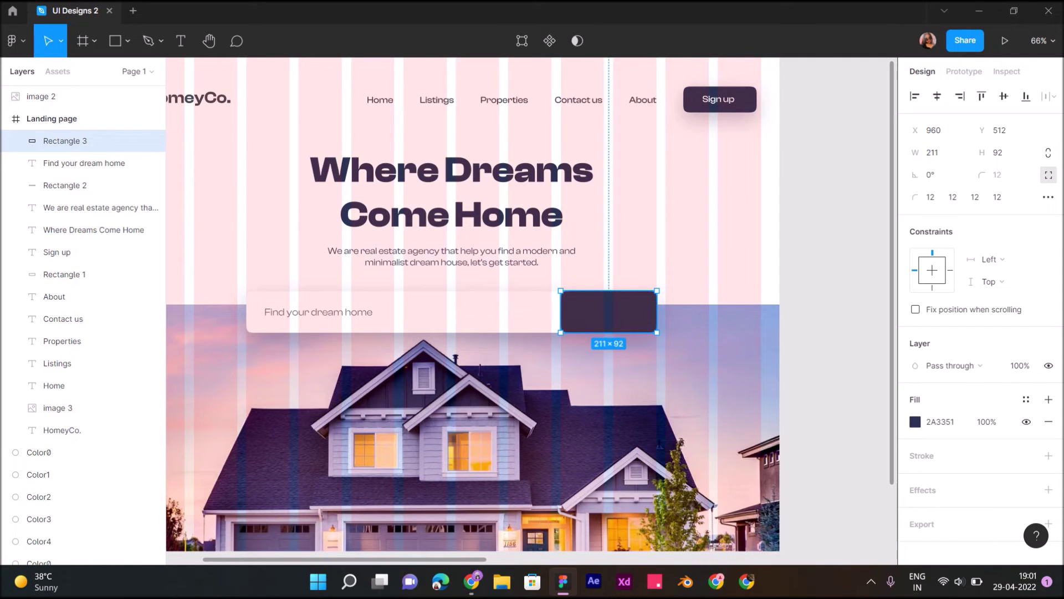
{"action": "scroll", "coordinate": [609, 311], "scroll_direction": "up", "scroll_amount": 5, "text": "ctrl"}
{"action": "key", "text": "t"}
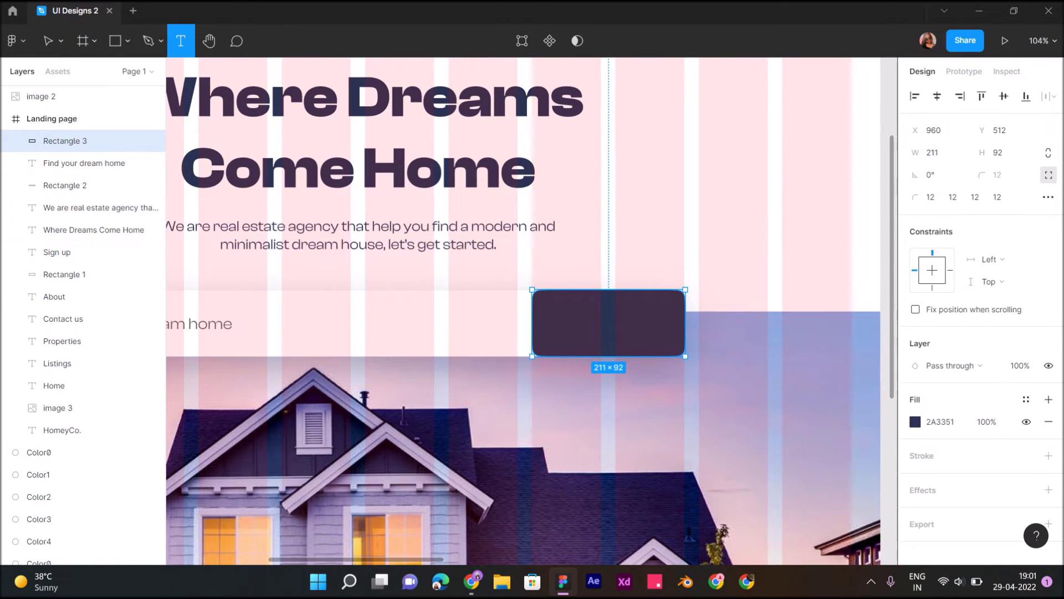
Step: Add a Medium-weight 'Search' label inside the dark button
{"action": "left_click", "coordinate": [554, 325]}
{"action": "type", "text": "Search"}
{"action": "key", "text": "Escape"}
{"action": "left_click", "coordinate": [925, 422]}
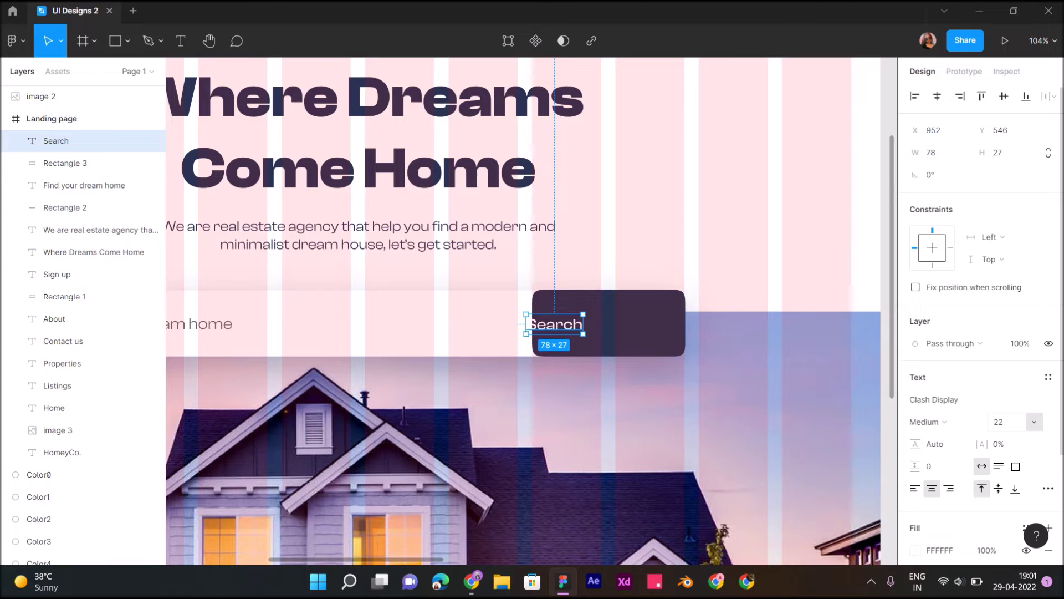
{"action": "left_click_drag", "start_coordinate": [555, 324], "coordinate": [630, 324]}
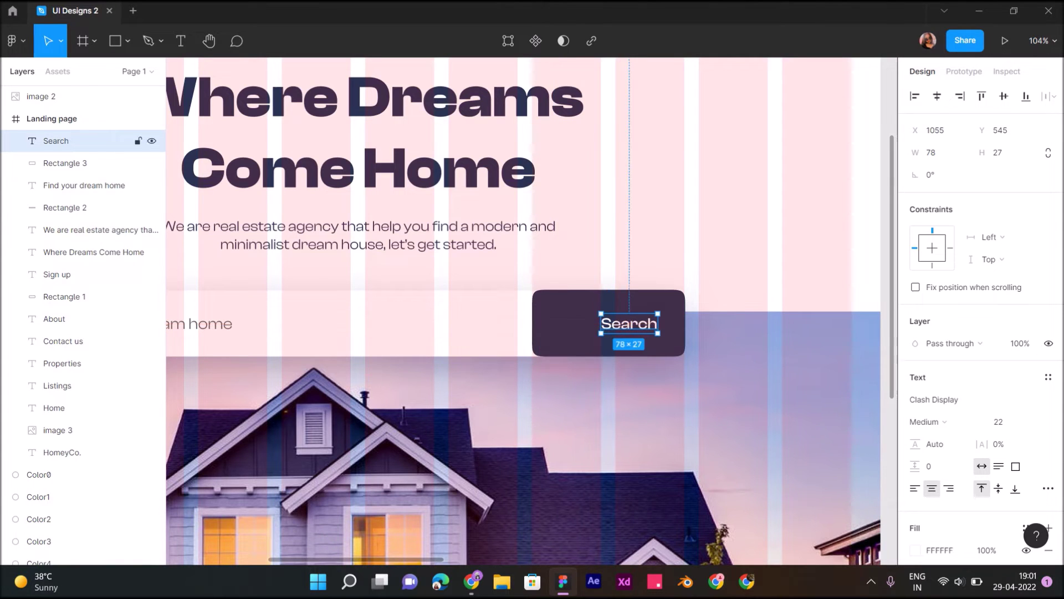
Step: Narrow the button from its left edge and set the Search label to size 24
{"action": "left_click", "coordinate": [65, 163]}
{"action": "left_click_drag", "start_coordinate": [532, 322], "coordinate": [568, 322]}
{"action": "left_click", "coordinate": [56, 141]}
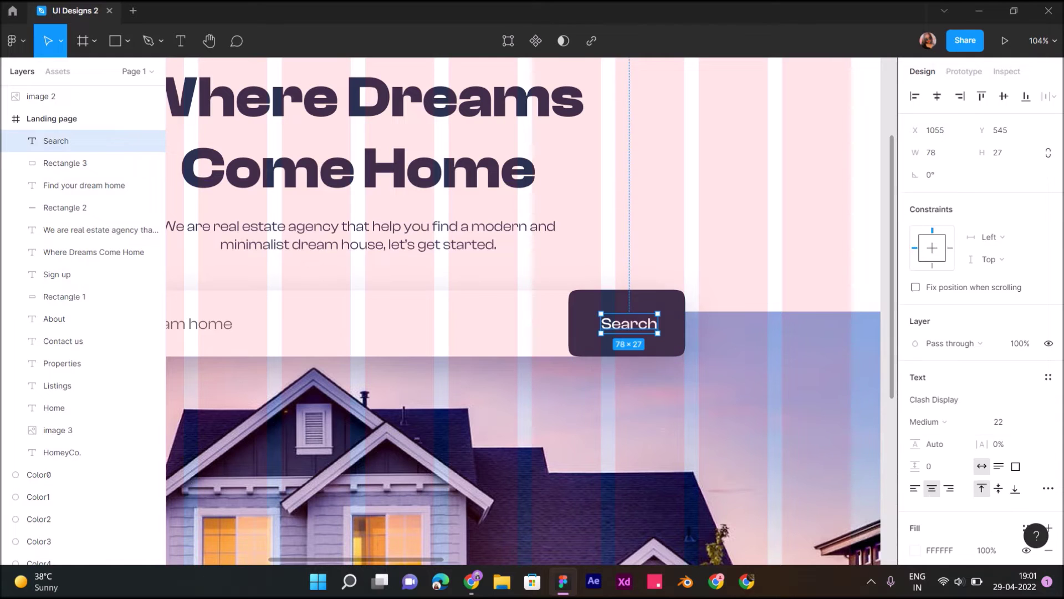
{"action": "left_click", "coordinate": [1004, 422]}
{"action": "type", "text": "24"}
{"action": "key", "text": "Return"}
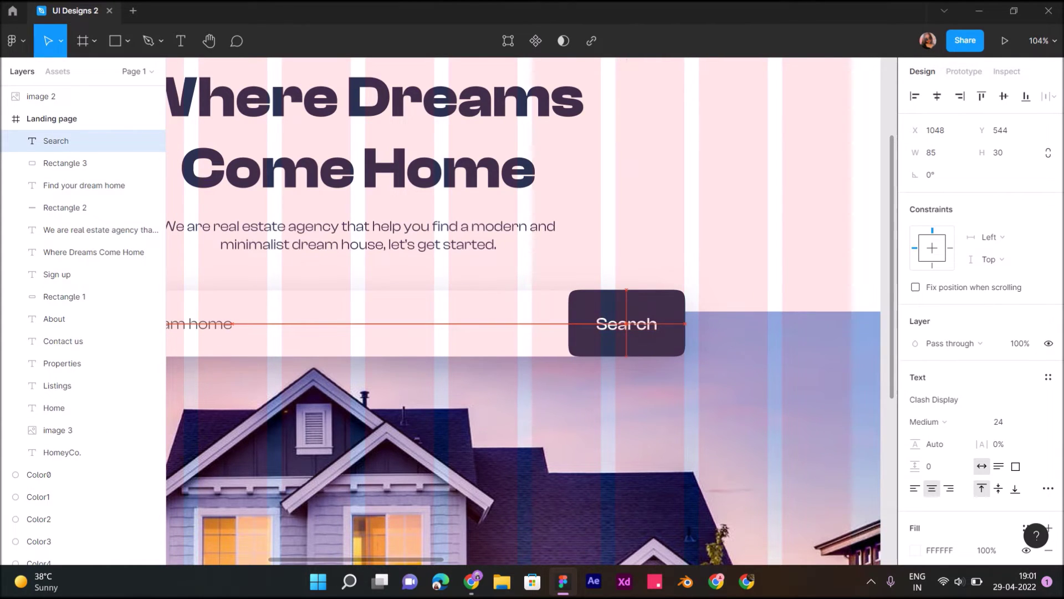
{"action": "key", "text": "Escape"}
{"action": "scroll", "coordinate": [550, 290], "scroll_direction": "down", "scroll_amount": 3}
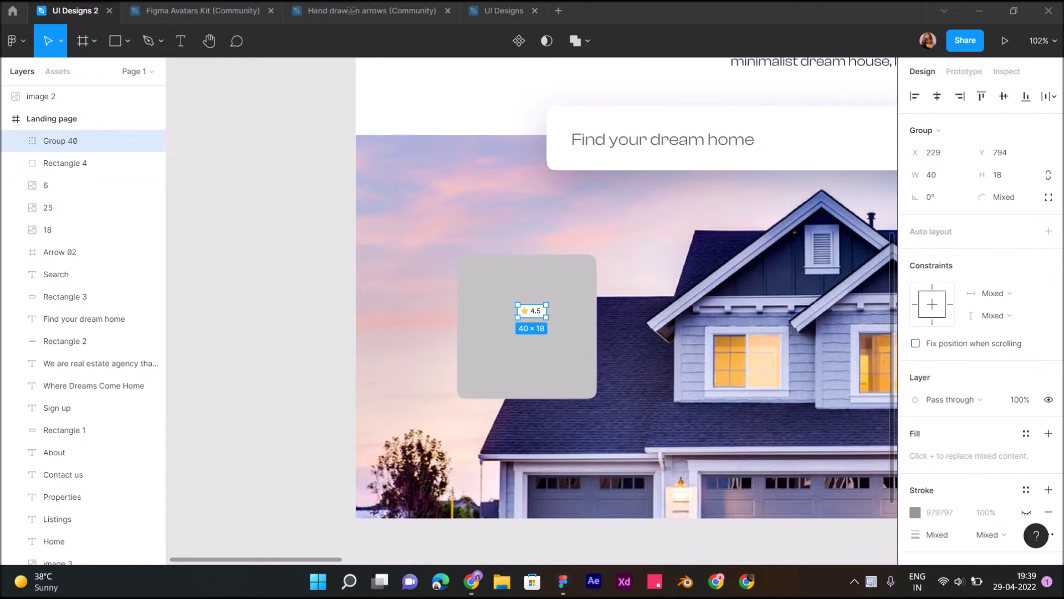
Step: Scale the 4.5 star badge (Group 40) up from 40×18 to 53.33×24
{"action": "key", "text": "ctrl+plus"}
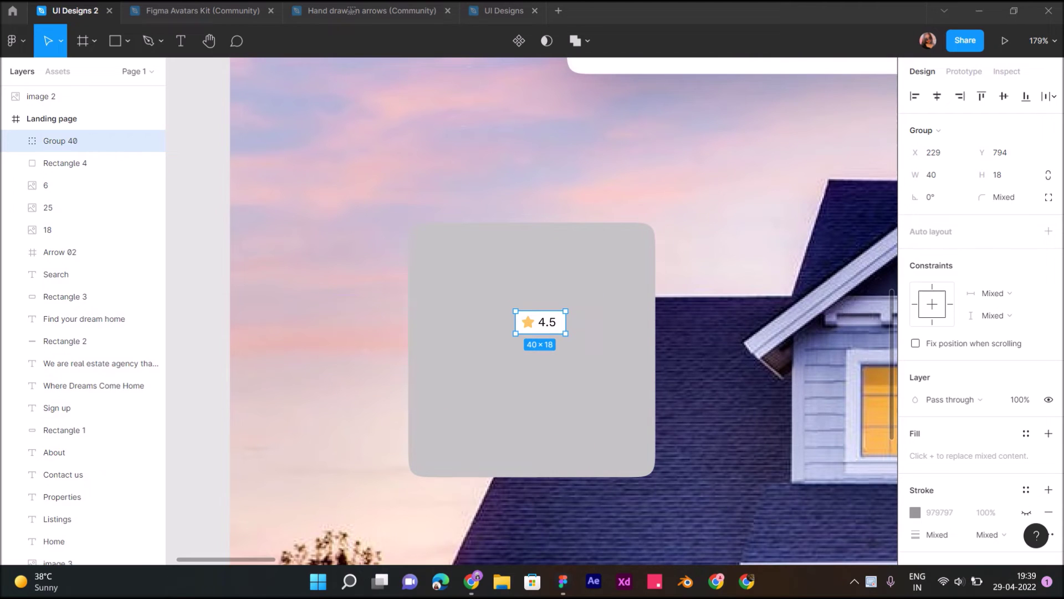
{"action": "left_click", "coordinate": [532, 416]}
{"action": "scroll", "coordinate": [84, 332], "scroll_direction": "up", "scroll_amount": 4}
{"action": "left_click", "coordinate": [61, 118]}
{"action": "key", "text": "k"}
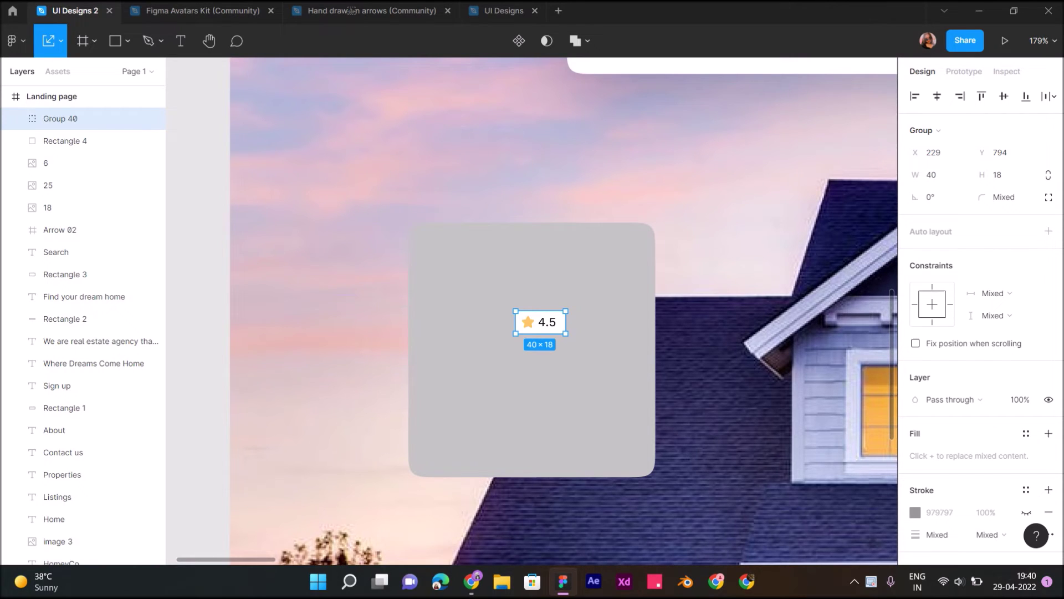
{"action": "mouse_move", "coordinate": [565, 333]}
{"action": "left_mouse_down"}
{"action": "mouse_move", "coordinate": [583, 341]}
{"action": "mouse_move", "coordinate": [479, 257]}
{"action": "mouse_move", "coordinate": [458, 252]}
{"action": "mouse_move", "coordinate": [462, 300]}
{"action": "left_mouse_up"}
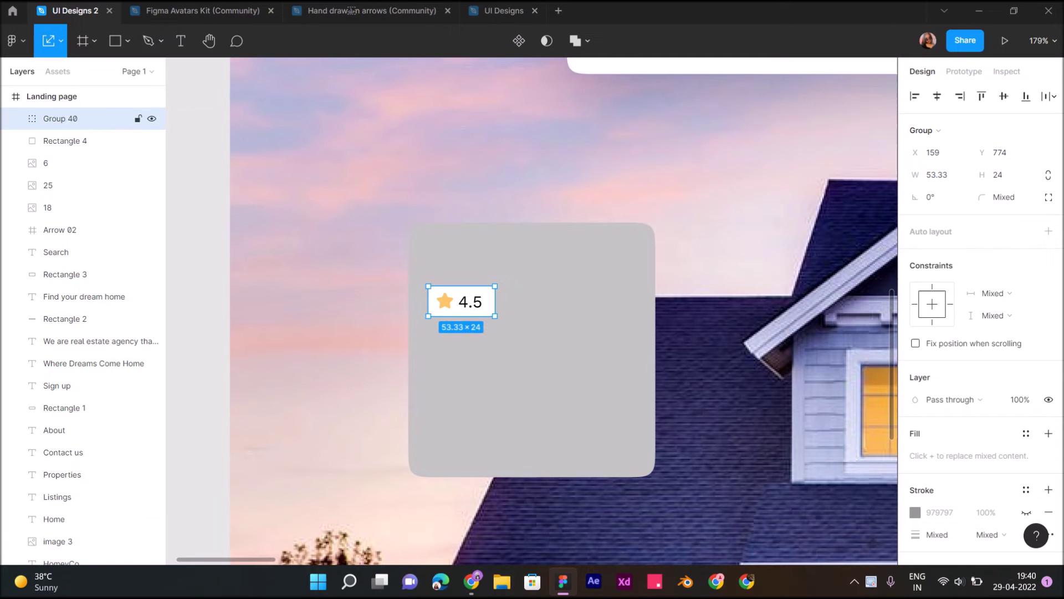
{"action": "key", "text": "t"}
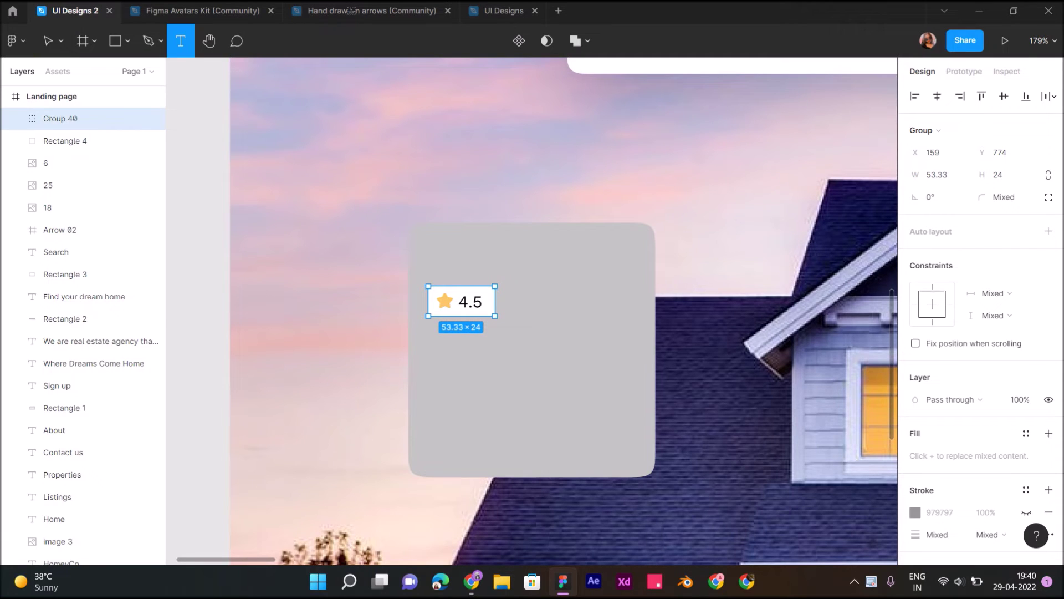
Step: Add the text 'Over 50k+ happy customers' above the 4.5 badge
{"action": "left_click", "coordinate": [429, 256]}
{"action": "type", "text": "Over"}
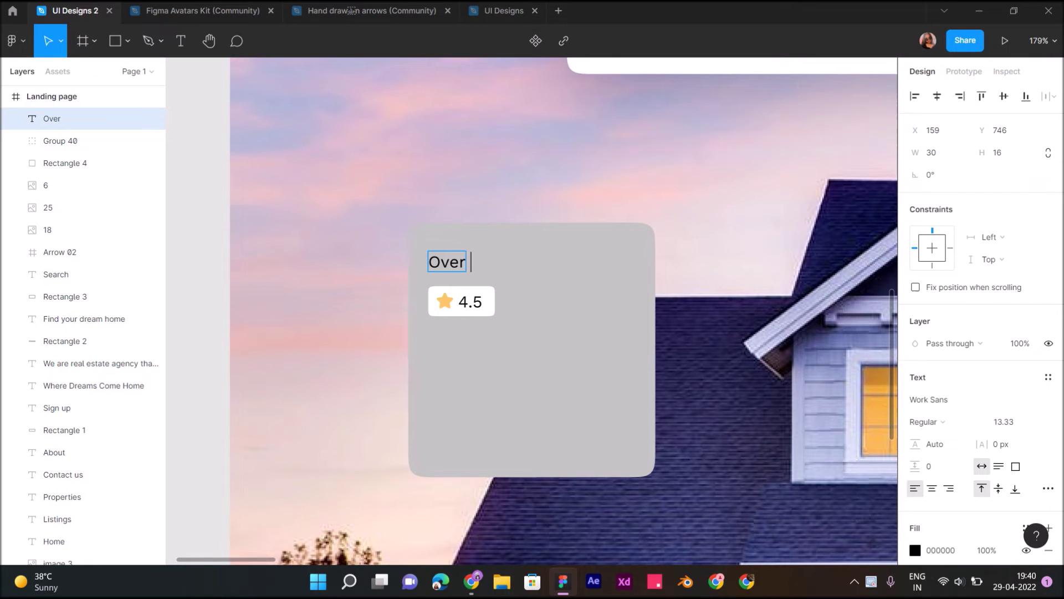
{"action": "type", "text": " 50k "}
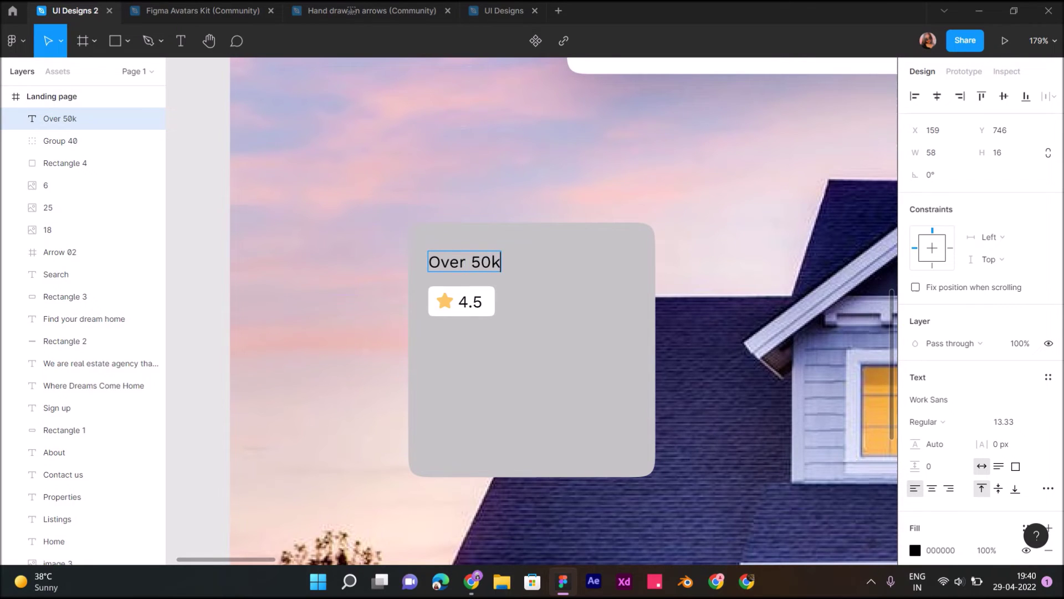
{"action": "type", "text": "+"}
{"action": "key", "text": "BackSpace"}
{"action": "key", "text": "BackSpace"}
{"action": "key", "text": "BackSpace"}
{"action": "type", "text": "+ "}
{"action": "type", "text": " happy customers"}
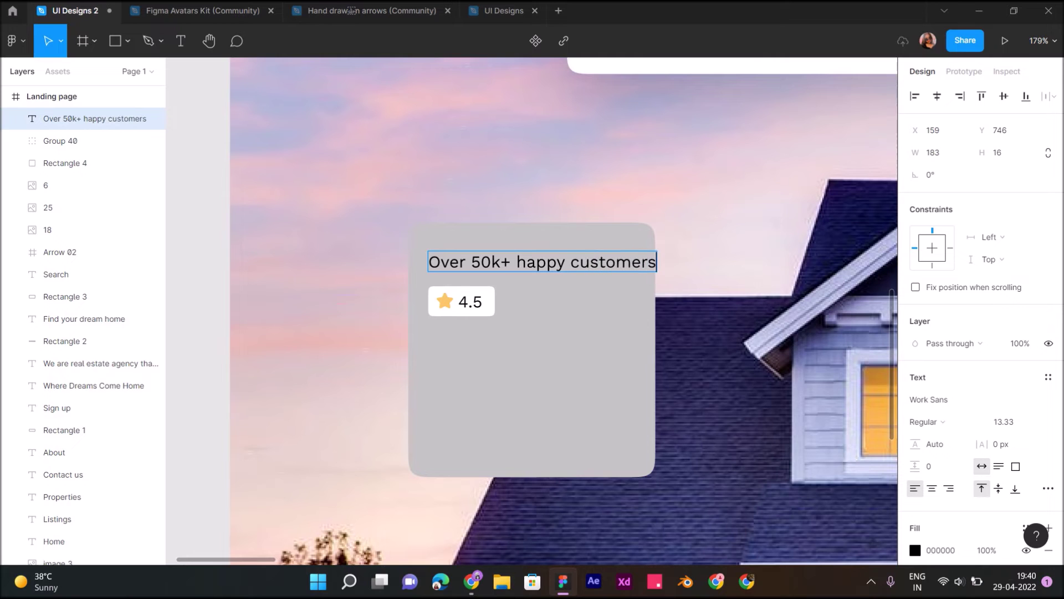
{"action": "key", "text": "Escape"}
Step: Set the customers text to Clash Display at size 18
{"action": "left_click", "coordinate": [943, 399]}
{"action": "type", "text": "Clas"}
{"action": "key", "text": "Return"}
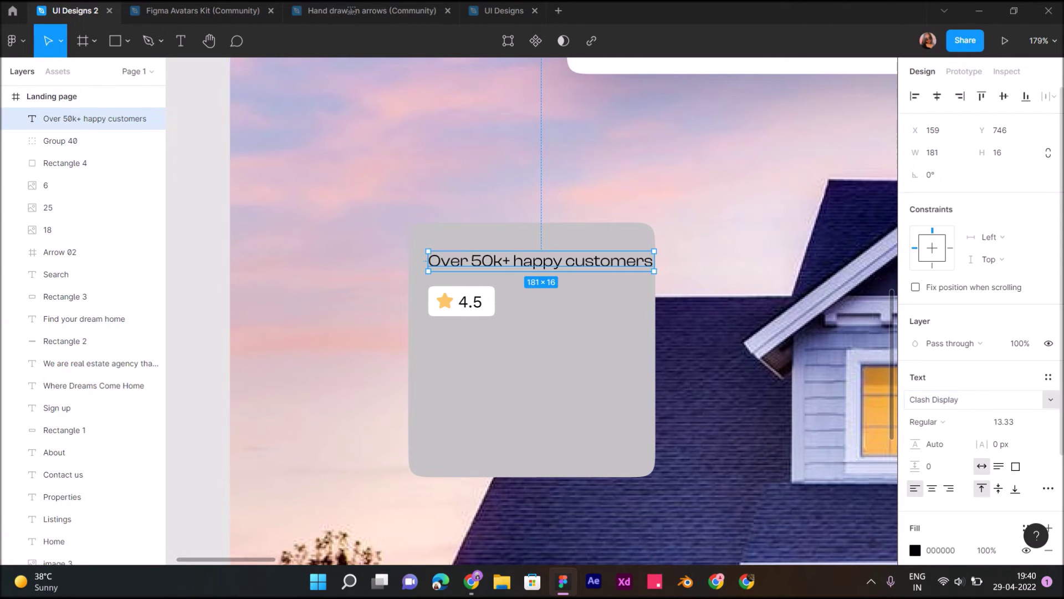
{"action": "left_click", "coordinate": [1004, 422]}
{"action": "type", "text": "198"}
{"action": "key", "text": "Return"}
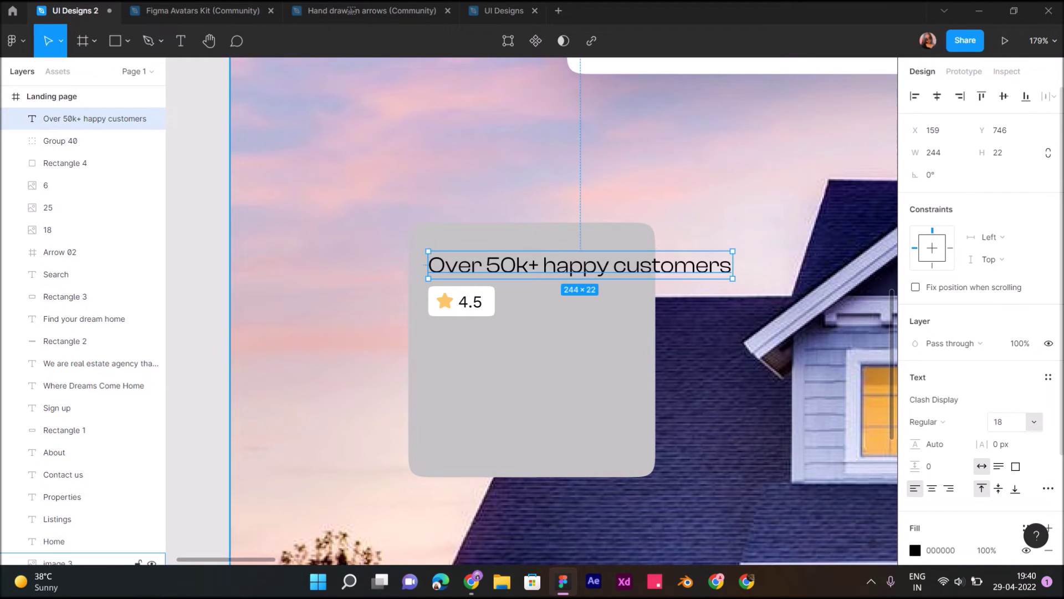
{"action": "left_click", "coordinate": [65, 163]}
Step: Widen the grey card to 276 wide
{"action": "left_click_drag", "start_coordinate": [655, 349], "coordinate": [752, 349]}
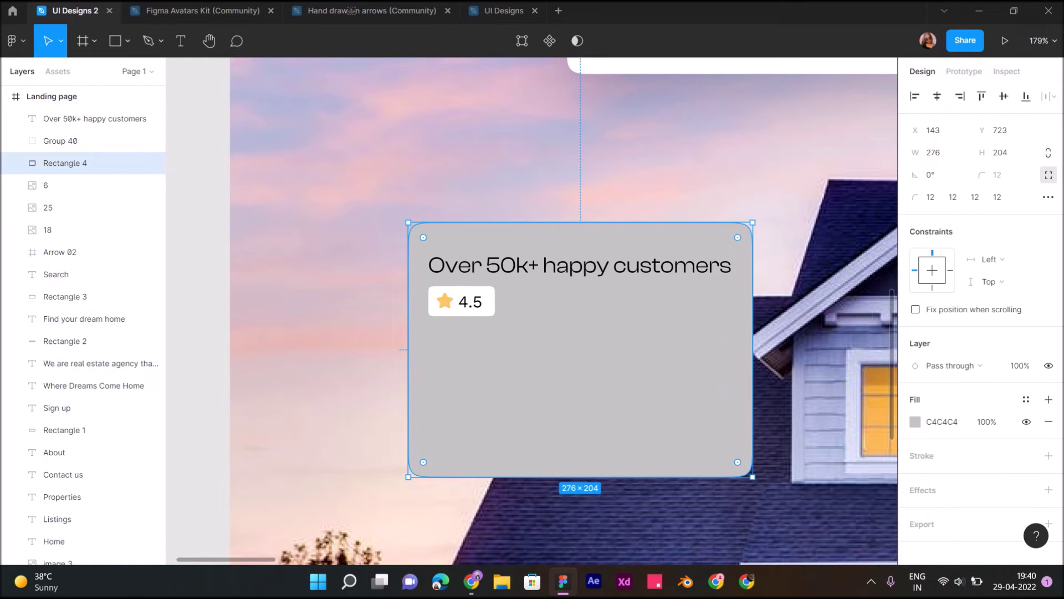
{"action": "left_click", "coordinate": [61, 141]}
{"action": "key", "text": "Down"}
{"action": "key", "text": "Down"}
{"action": "key", "text": "Down"}
{"action": "key", "text": "Up"}
{"action": "key", "text": "Up"}
{"action": "key", "text": "Up"}
{"action": "key", "text": "Up"}
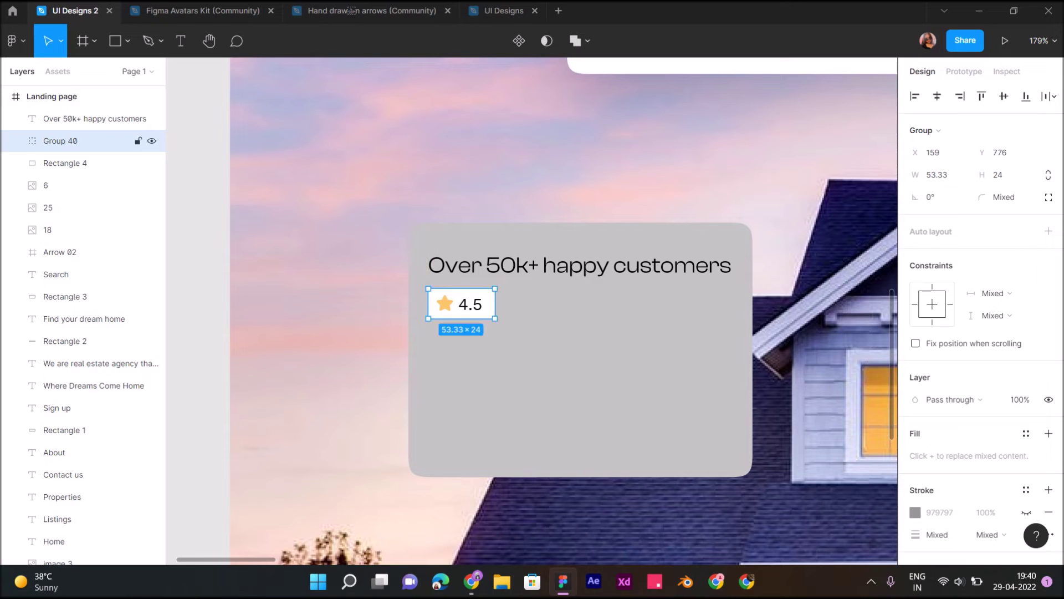
{"action": "left_click", "coordinate": [61, 163]}
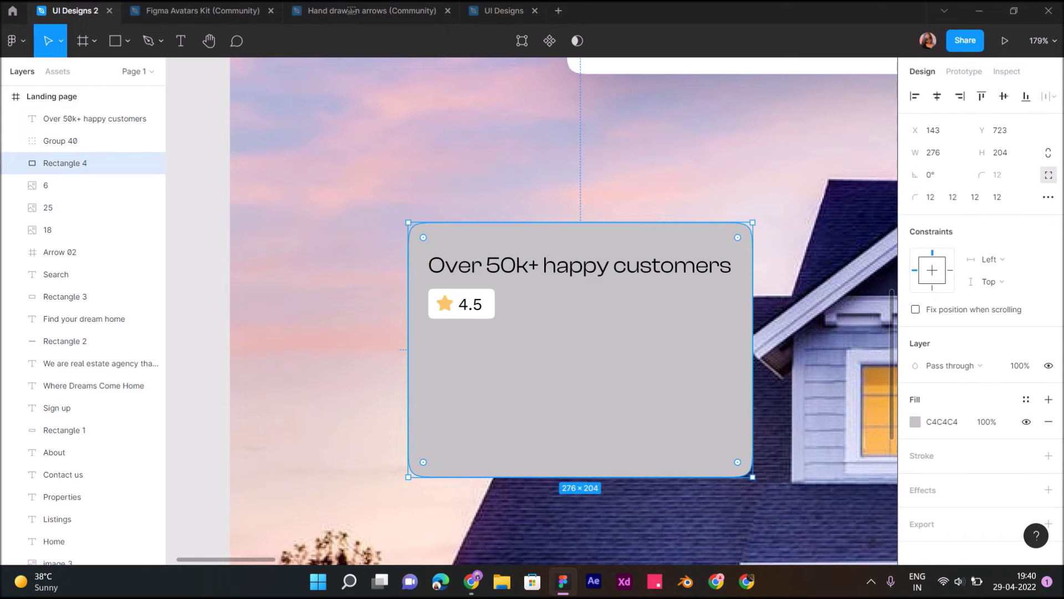
Step: Move the 4.5 badge past the card's upper-left corner and lower the customers text
{"action": "left_click", "coordinate": [61, 141]}
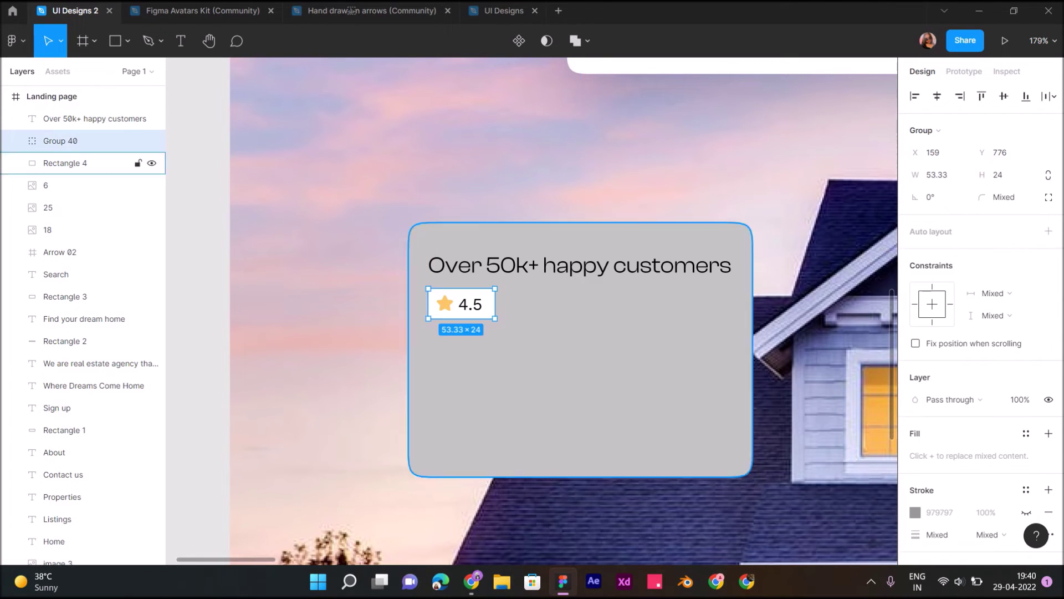
{"action": "left_click_drag", "start_coordinate": [462, 304], "coordinate": [354, 244]}
{"action": "left_click", "coordinate": [94, 118]}
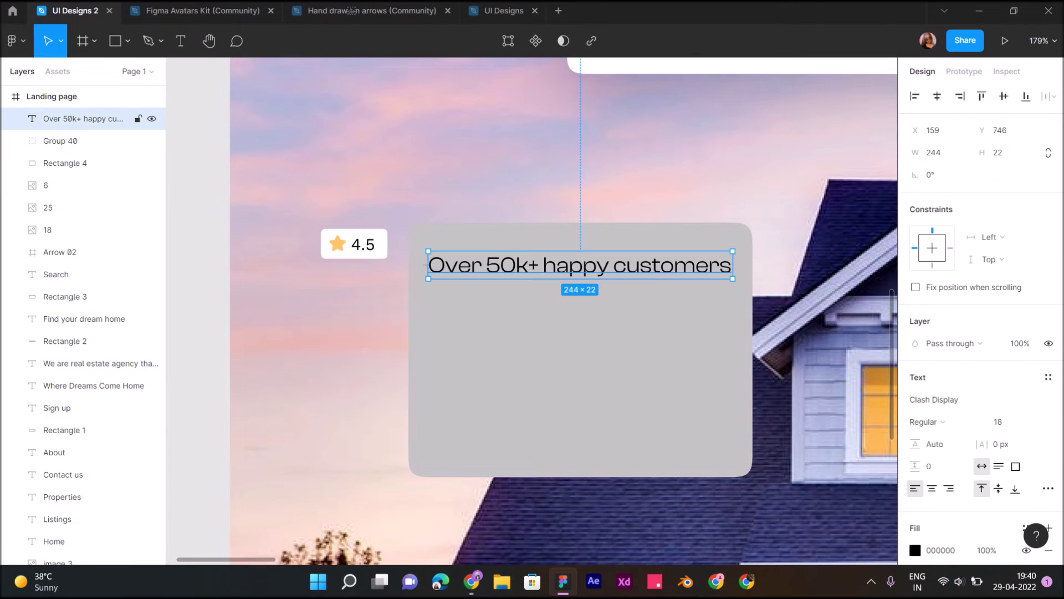
{"action": "key", "text": "Down"}
{"action": "key", "text": "Down"}
{"action": "key", "text": "Down"}
{"action": "key", "text": "Down"}
{"action": "key", "text": "Down"}
{"action": "key", "text": "Down"}
{"action": "key", "text": "Down"}
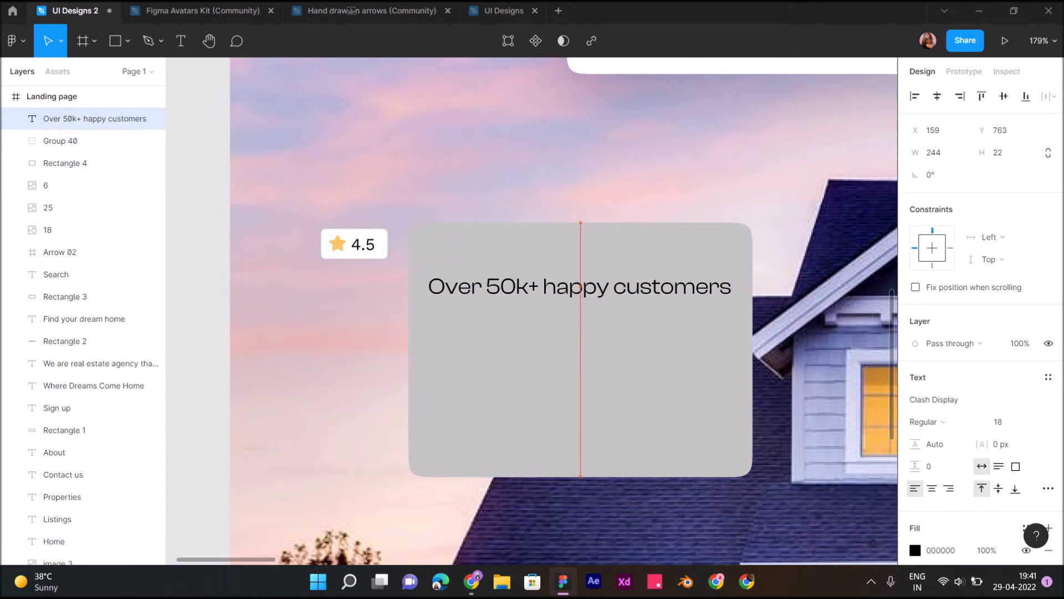
{"action": "left_click", "coordinate": [65, 163]}
Step: Sample a lavender palette swatch as the card's fill, then lighten it
{"action": "left_click", "coordinate": [915, 422]}
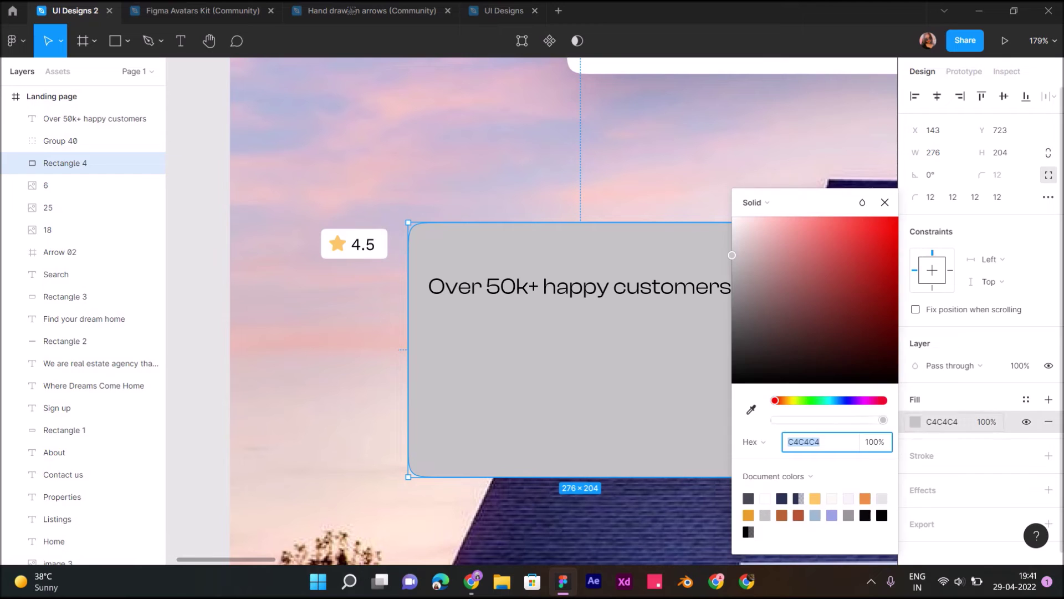
{"action": "left_click", "coordinate": [751, 410]}
{"action": "scroll", "coordinate": [832, 125], "scroll_direction": "down", "scroll_amount": 3}
{"action": "scroll", "coordinate": [832, 126], "scroll_direction": "down", "scroll_amount": 3}
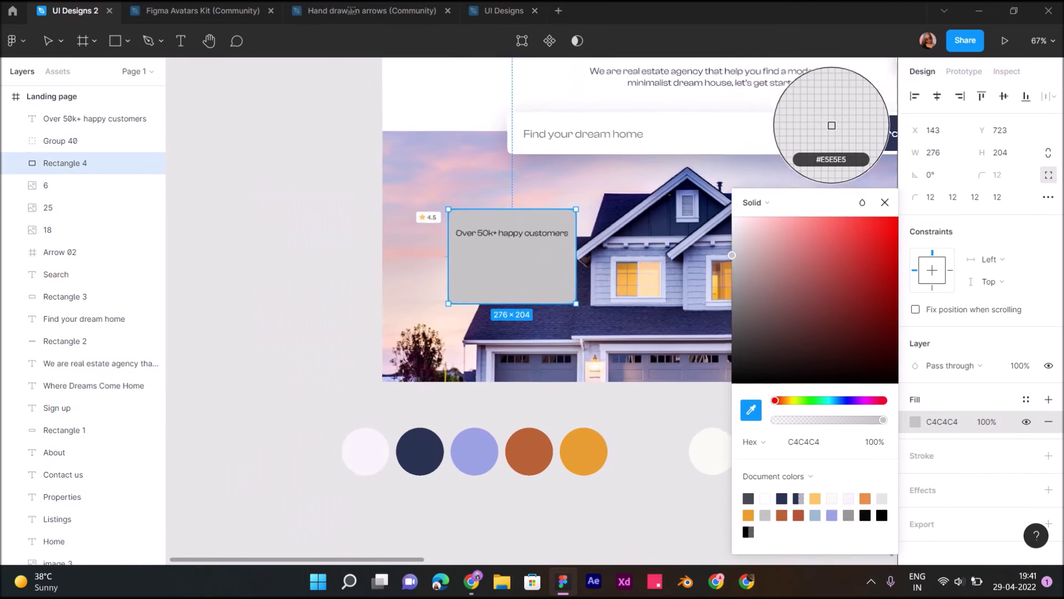
{"action": "left_click", "coordinate": [464, 435]}
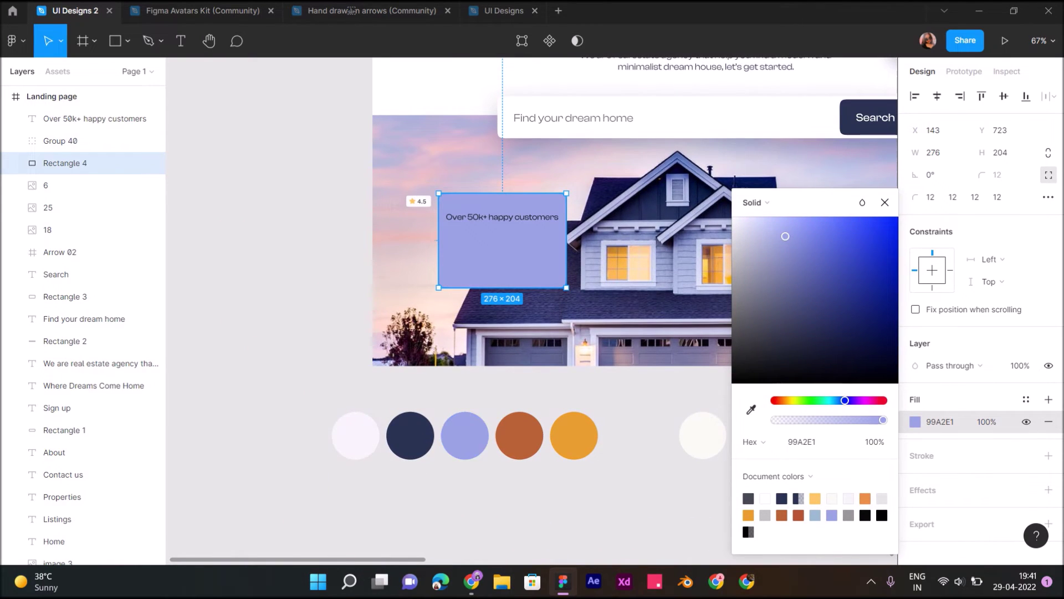
{"action": "left_click", "coordinate": [756, 219]}
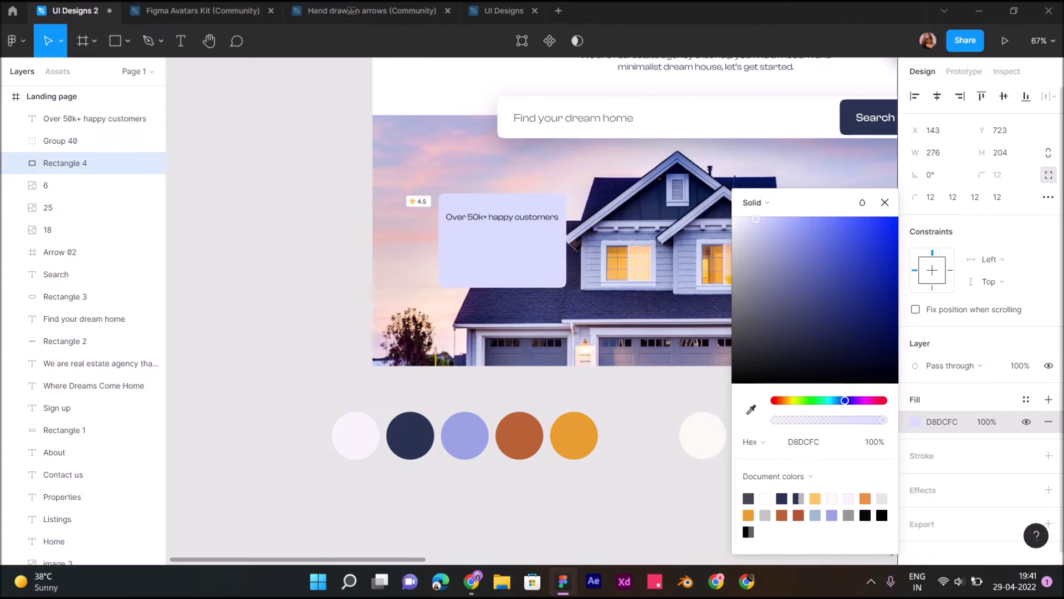
Step: Fill the card with the pale F6F4F7 palette circle and add a drop shadow
{"action": "left_click", "coordinate": [752, 409]}
{"action": "scroll", "coordinate": [832, 125], "scroll_direction": "right", "scroll_amount": 4}
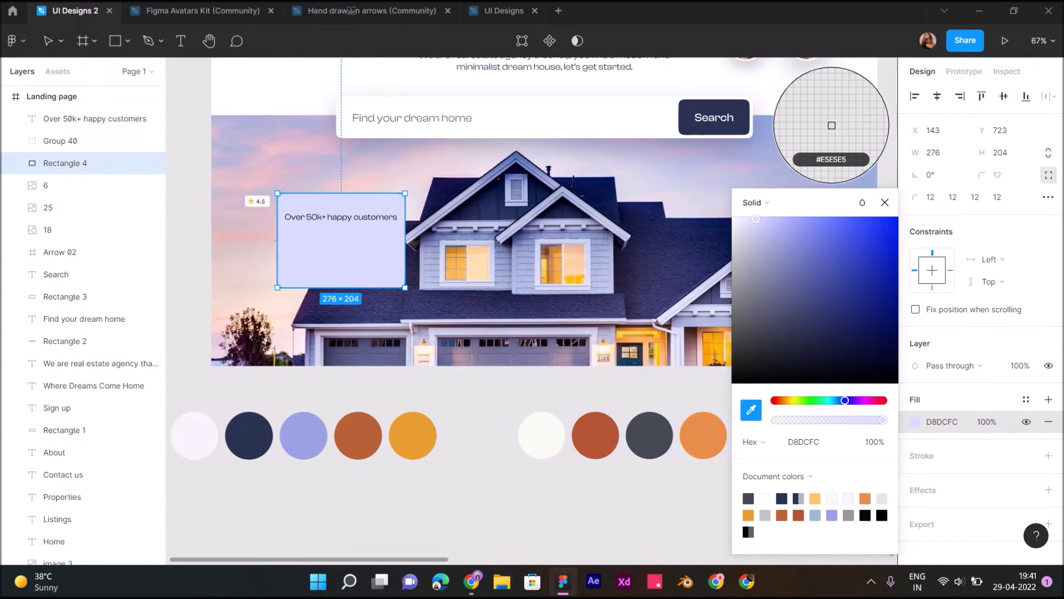
{"action": "scroll", "coordinate": [831, 126], "scroll_direction": "right", "scroll_amount": 1}
{"action": "scroll", "coordinate": [832, 125], "scroll_direction": "left", "scroll_amount": 4}
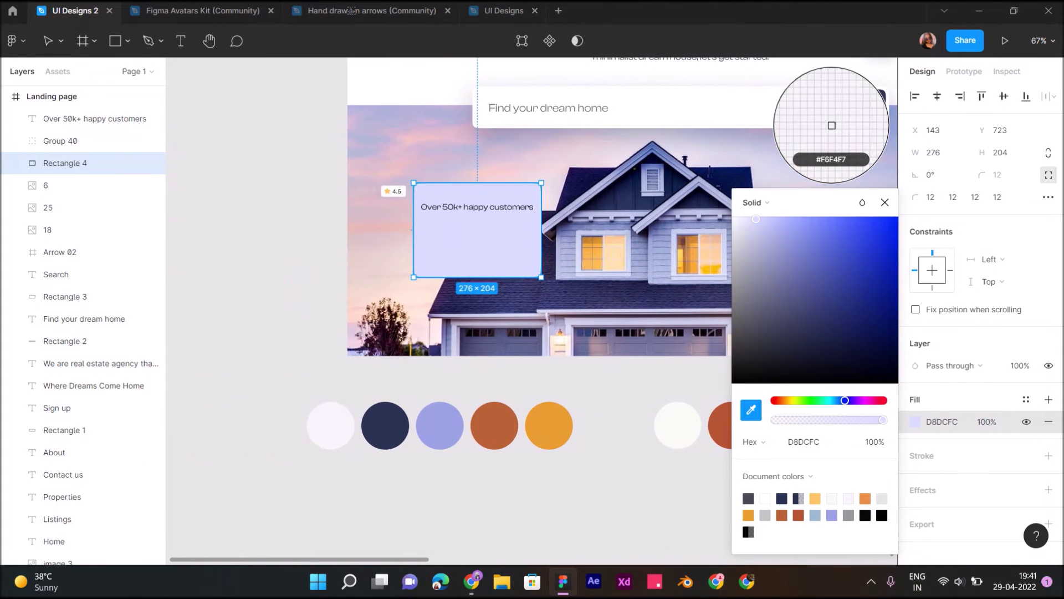
{"action": "left_click", "coordinate": [330, 426]}
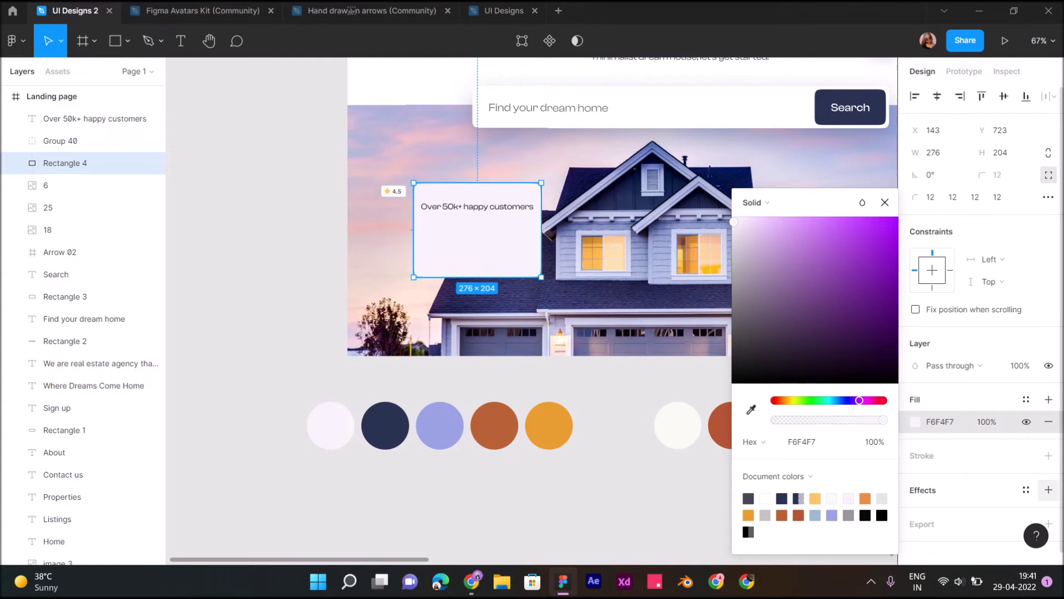
{"action": "left_click", "coordinate": [1048, 489]}
{"action": "left_click", "coordinate": [915, 512]}
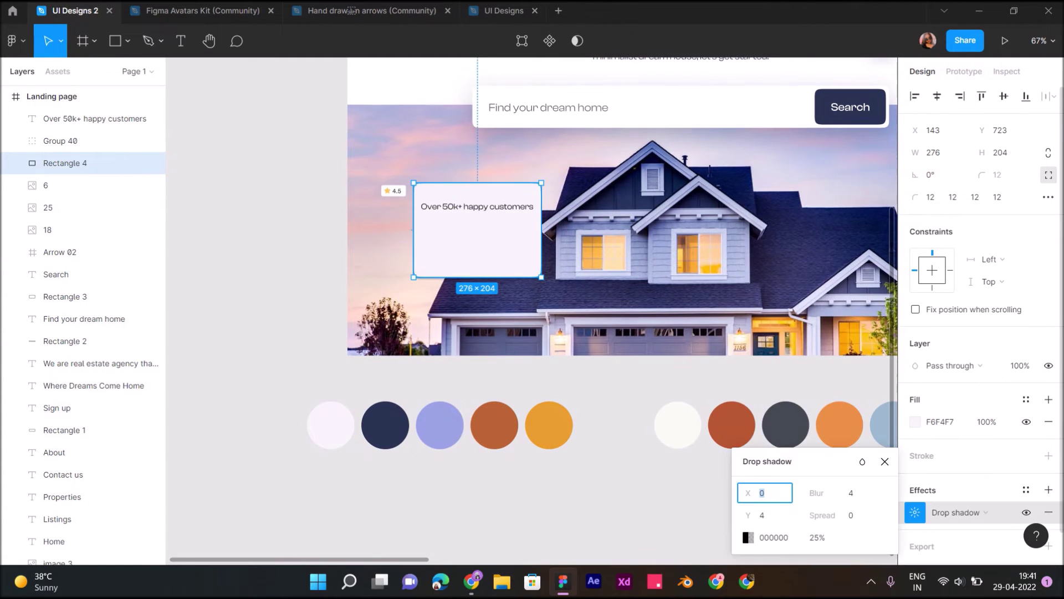
Step: Set the card's drop shadow to Y 20 and blur 70
{"action": "key", "text": "Tab"}
{"action": "type", "text": "20"}
{"action": "key", "text": "Return"}
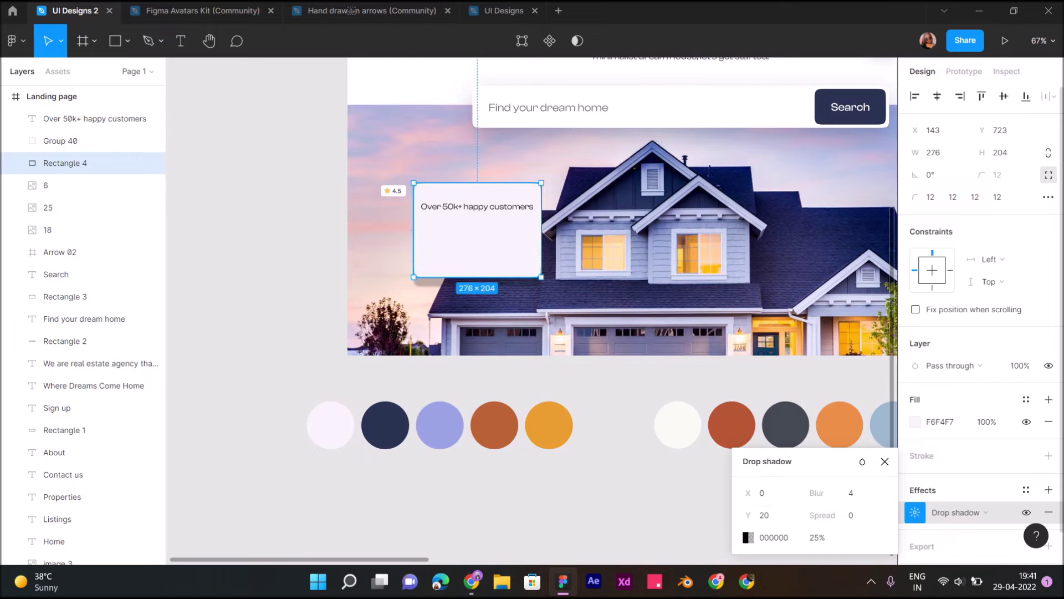
{"action": "key", "text": "Tab"}
{"action": "key", "text": "Return"}
{"action": "key", "text": "shift+2"}
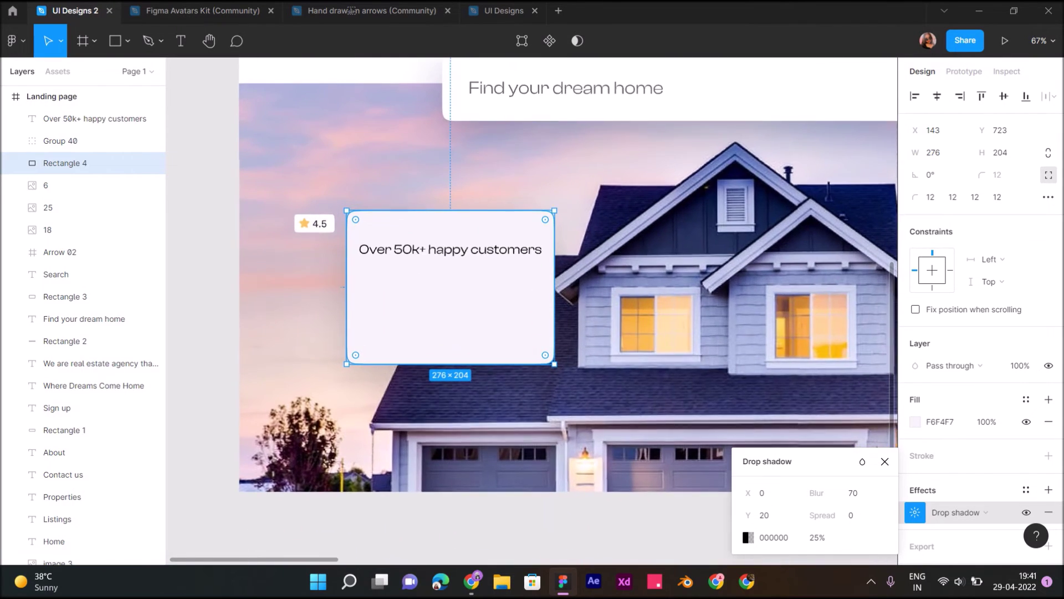
Step: Narrow the card to 214 wide and wrap the caption onto two lines
{"action": "left_click_drag", "start_coordinate": [555, 287], "coordinate": [508, 287]}
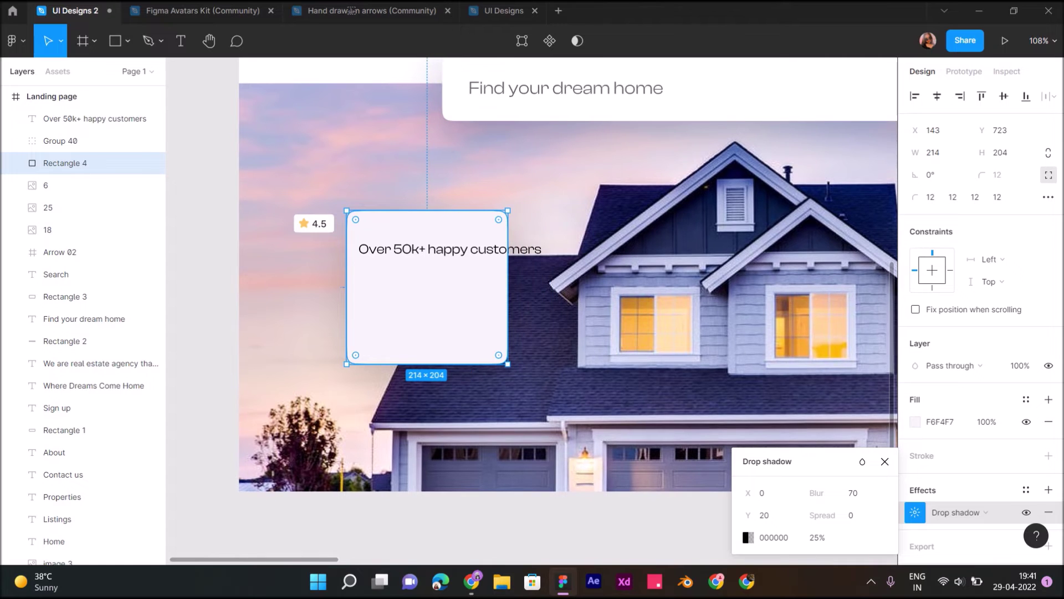
{"action": "left_click", "coordinate": [449, 249]}
{"action": "left_click_drag", "start_coordinate": [543, 249], "coordinate": [438, 248]}
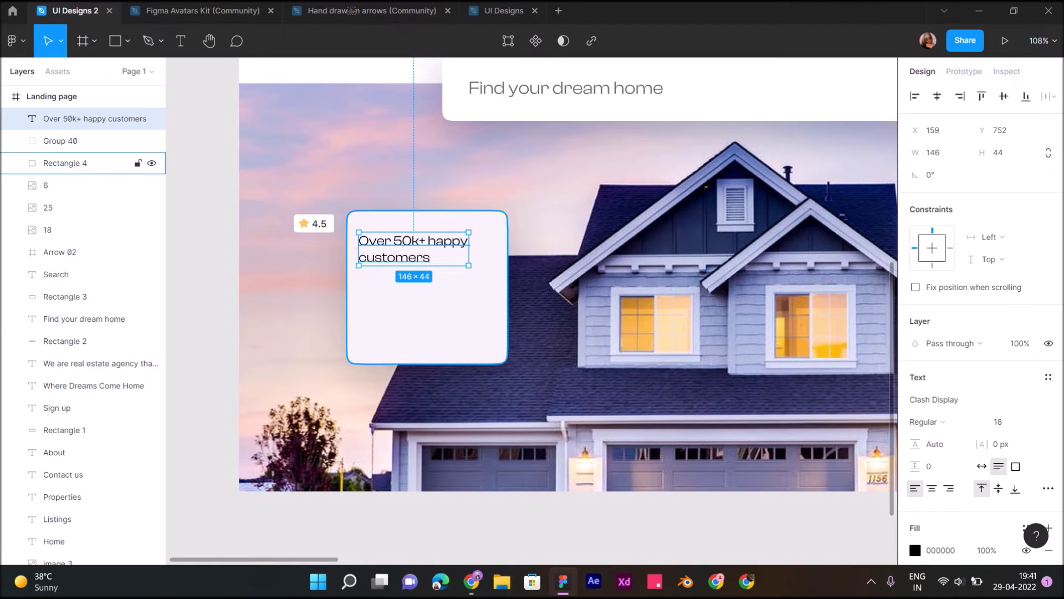
Step: Draw a grey rectangle inside the customers card
{"action": "left_click", "coordinate": [83, 163]}
{"action": "left_click", "coordinate": [610, 388]}
{"action": "left_click", "coordinate": [199, 527]}
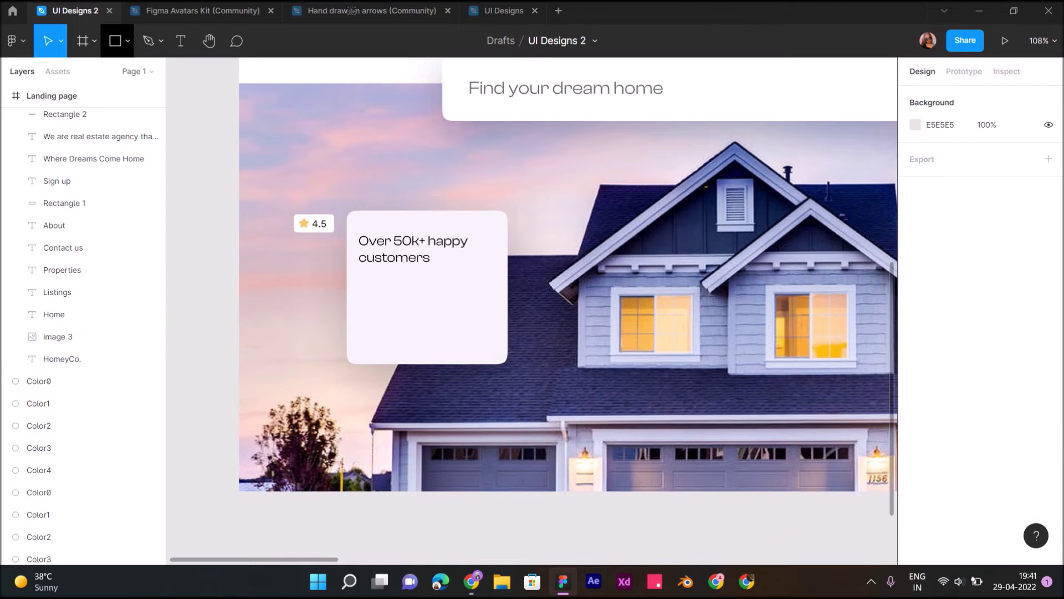
{"action": "key", "text": "r"}
{"action": "left_click_drag", "start_coordinate": [381, 278], "coordinate": [565, 334]}
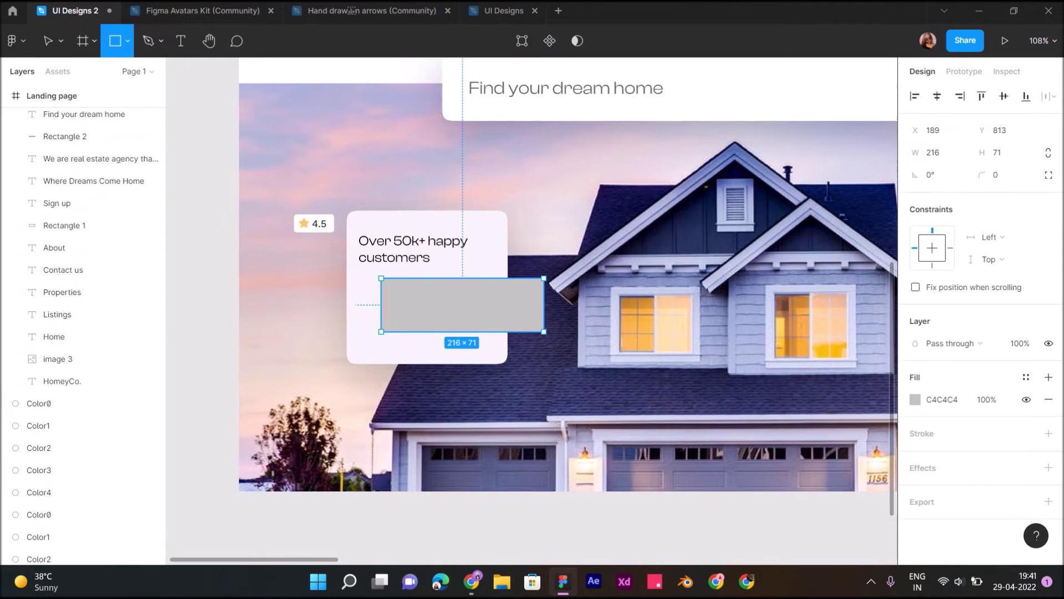
Step: Round the rectangle's corners to 12 and shorten the card to 191 high
{"action": "left_click", "coordinate": [1001, 175]}
{"action": "type", "text": "12"}
{"action": "key", "text": "Return"}
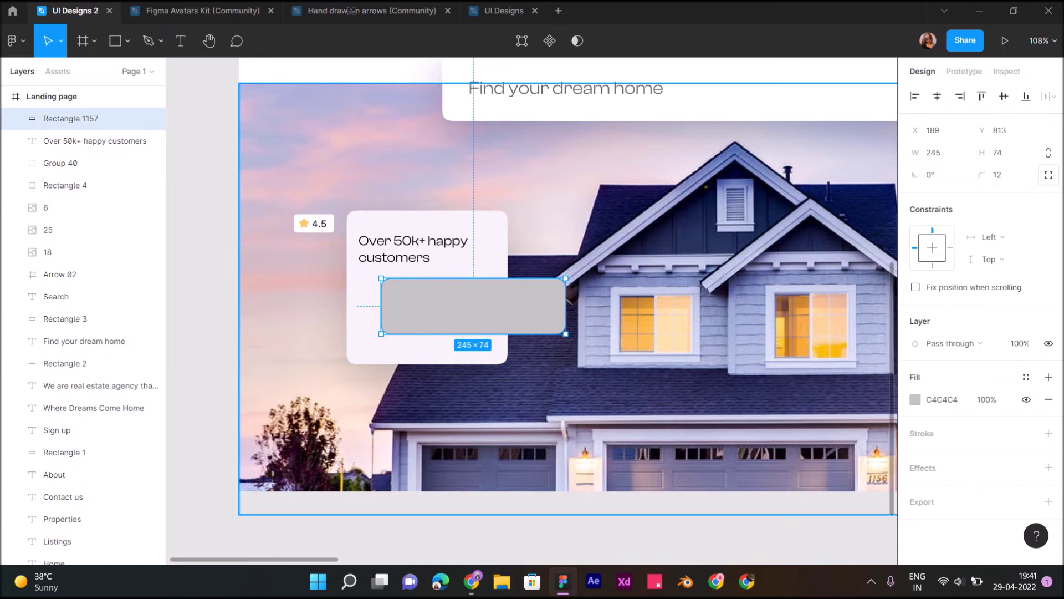
{"action": "left_click", "coordinate": [1049, 175]}
{"action": "left_click", "coordinate": [1049, 197]}
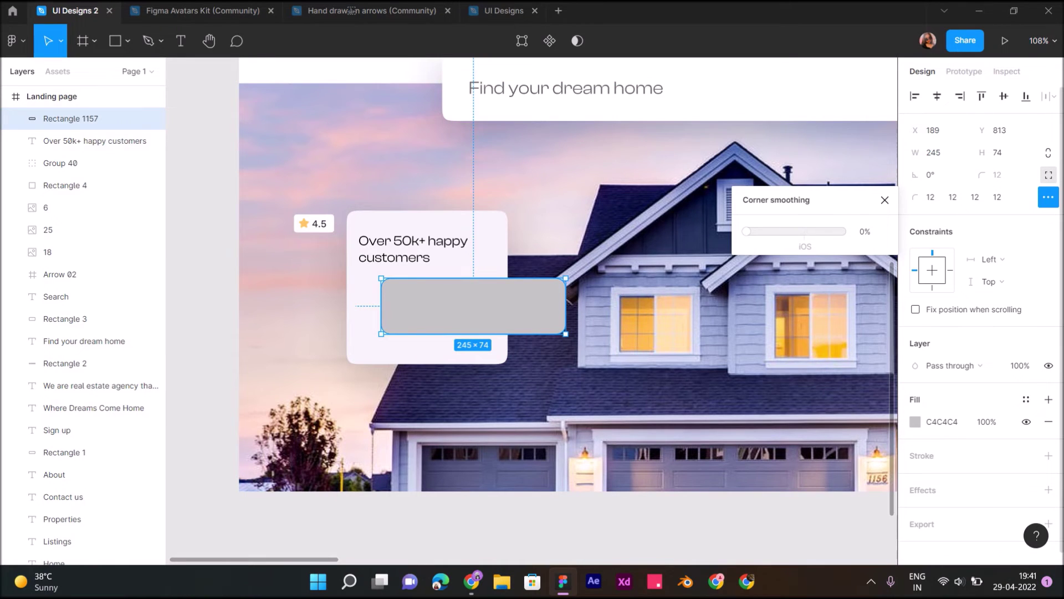
{"action": "left_click", "coordinate": [427, 344]}
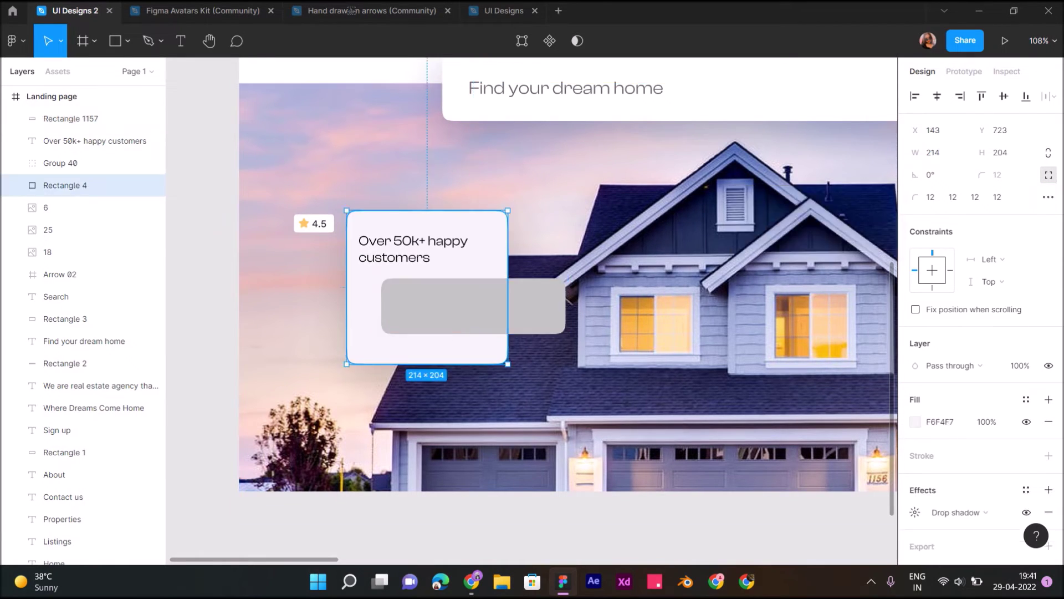
{"action": "left_click_drag", "start_coordinate": [427, 363], "coordinate": [427, 354]}
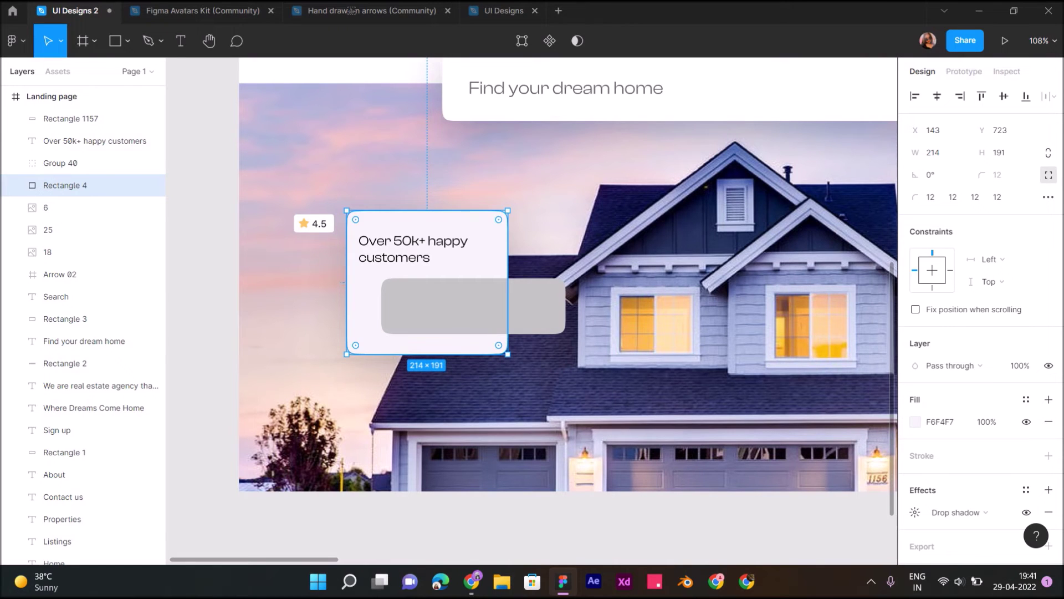
Step: Fill the button rectangle with orange-brown B66135 sampled from the palette
{"action": "left_click", "coordinate": [71, 119]}
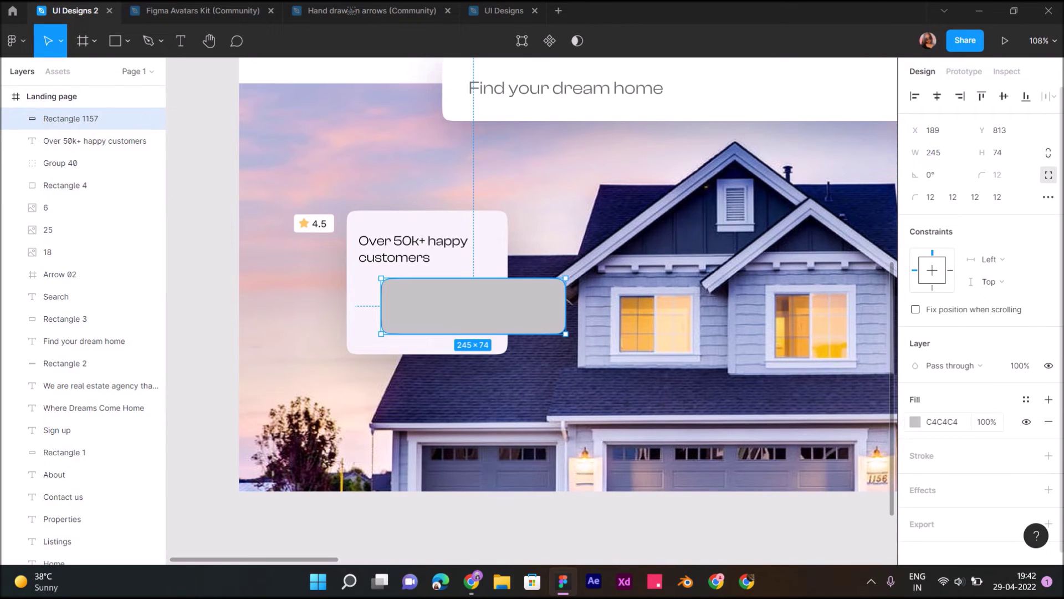
{"action": "left_click", "coordinate": [915, 421]}
{"action": "left_click", "coordinate": [751, 409]}
{"action": "key", "text": "ctrl+minus"}
{"action": "scroll", "coordinate": [832, 125], "scroll_direction": "down", "scroll_amount": 1}
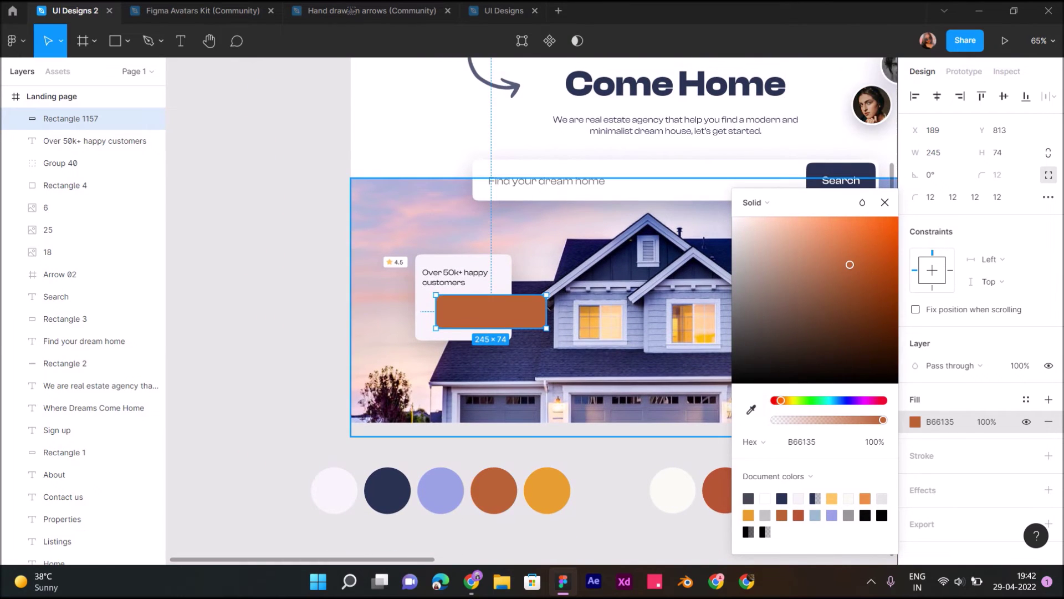
{"action": "left_click", "coordinate": [388, 377]}
{"action": "left_click", "coordinate": [466, 333]}
{"action": "scroll", "coordinate": [587, 285], "scroll_direction": "up", "scroll_amount": 3}
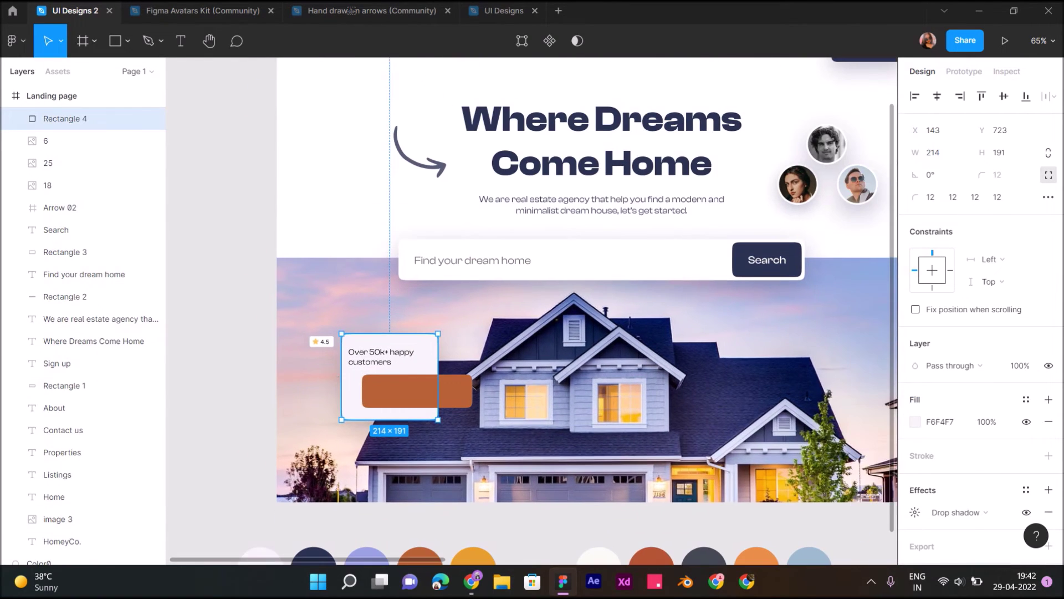
{"action": "key", "text": "Escape"}
{"action": "key", "text": "ctrl+Tab"}
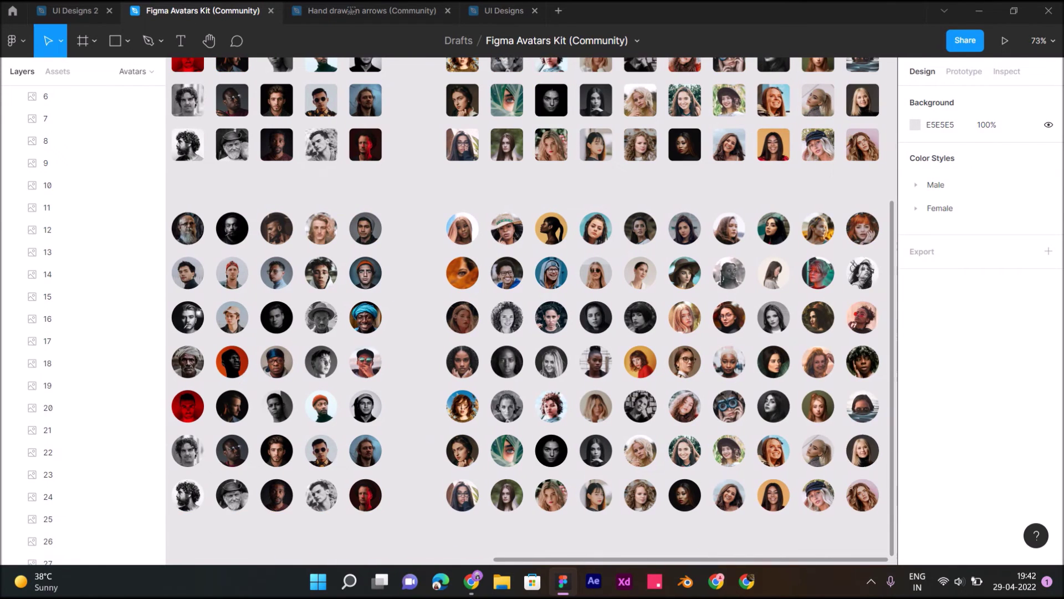
Step: Paste the Female/55 avatar at the card's top-left and move the 4.5 badge lower
{"action": "double_click", "coordinate": [640, 273]}
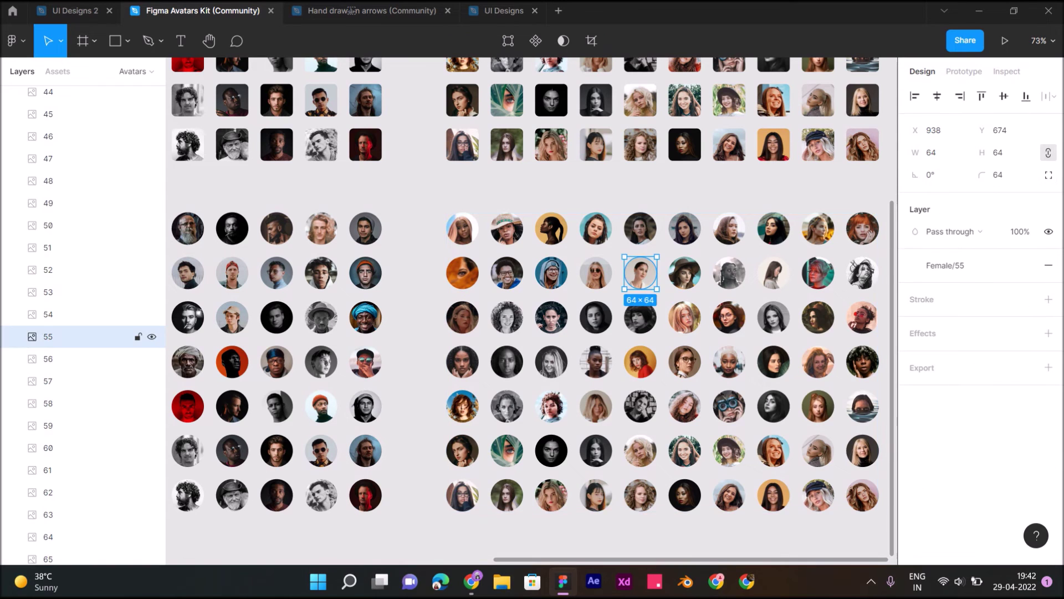
{"action": "key", "text": "Escape"}
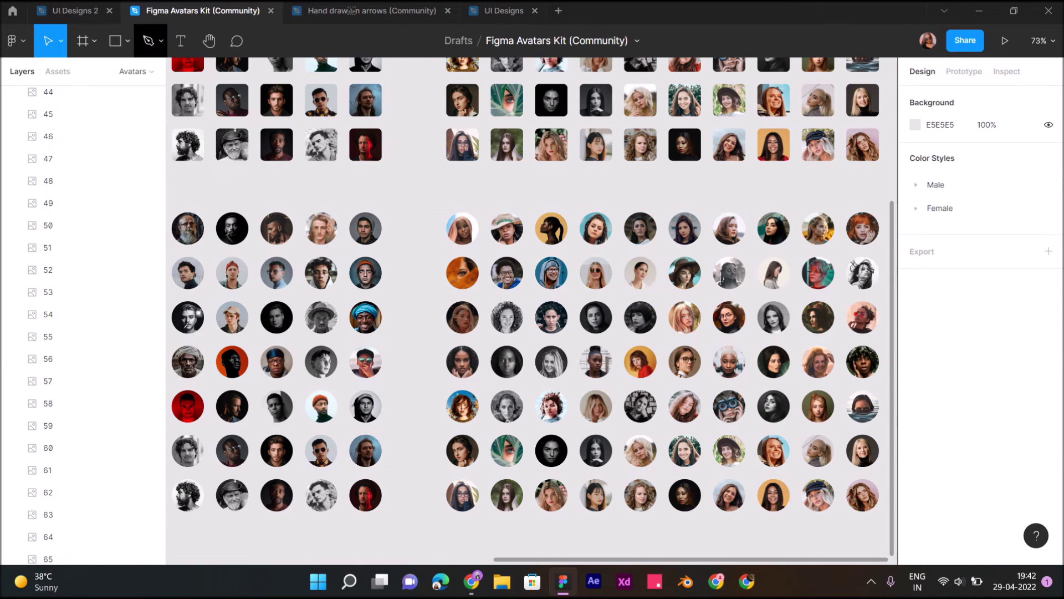
{"action": "key", "text": "ctrl+shift+Tab"}
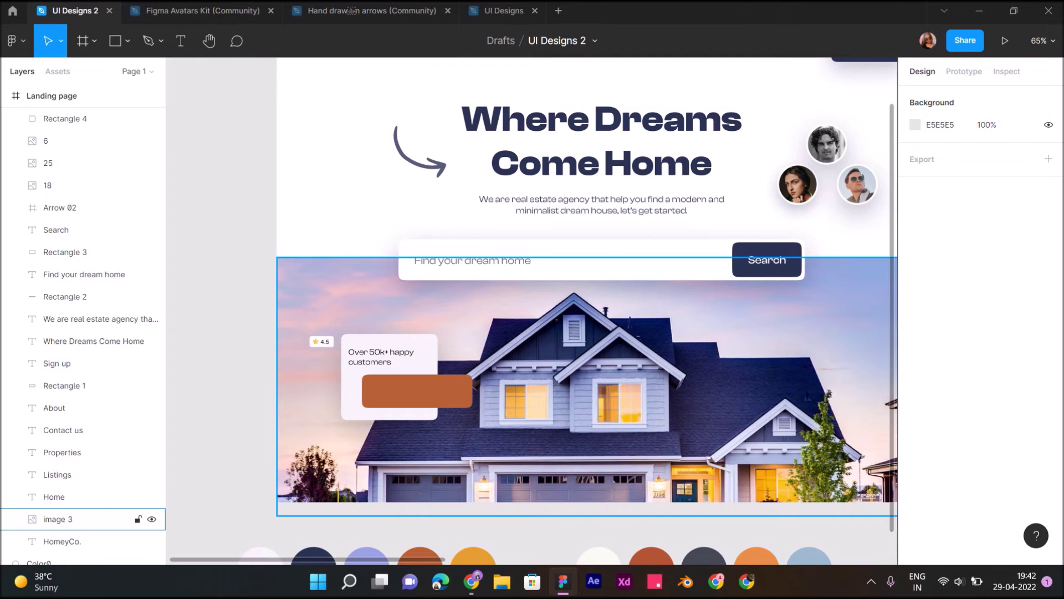
{"action": "key", "text": "ctrl+v"}
{"action": "scroll", "coordinate": [478, 372], "scroll_direction": "up", "scroll_amount": 2}
{"action": "scroll", "coordinate": [478, 372], "scroll_direction": "up", "scroll_amount": 3}
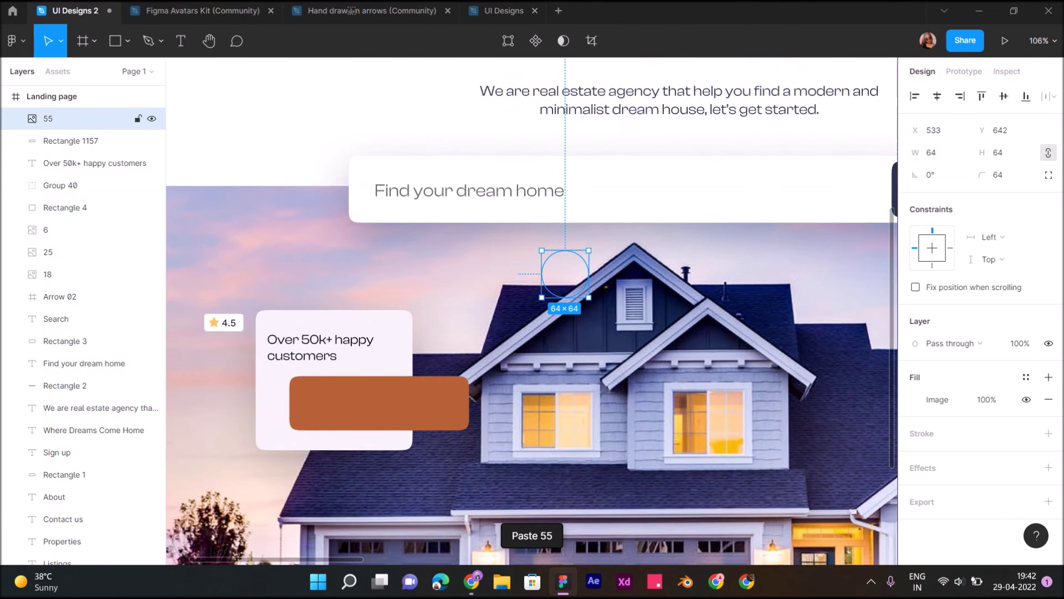
{"action": "left_click_drag", "start_coordinate": [565, 274], "coordinate": [279, 300]}
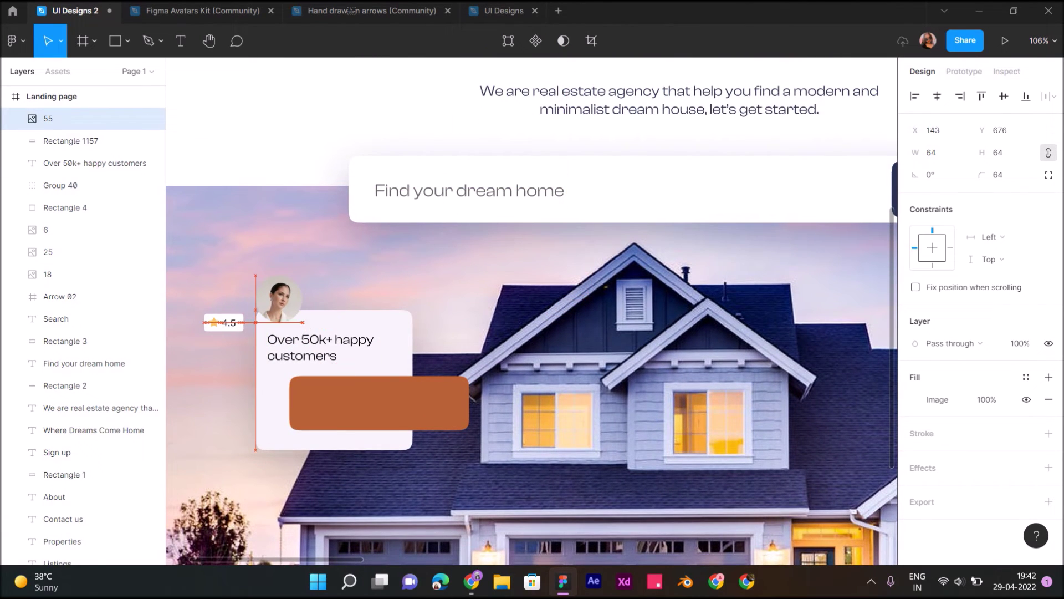
{"action": "left_click_drag", "start_coordinate": [279, 299], "coordinate": [279, 299]}
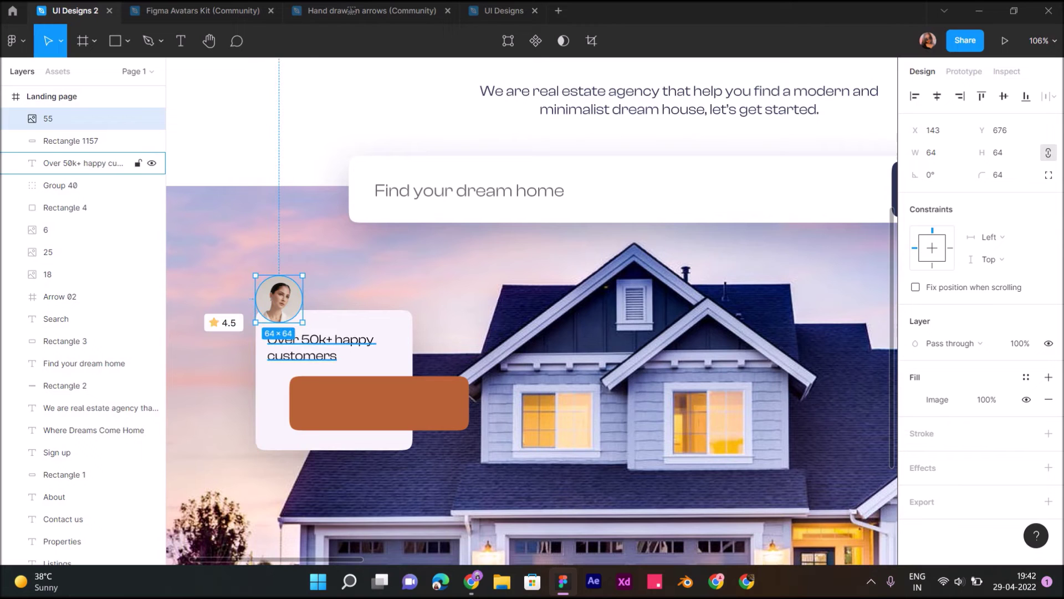
{"action": "left_click", "coordinate": [59, 185]}
{"action": "mouse_move", "coordinate": [223, 322]}
{"action": "left_mouse_down"}
{"action": "mouse_move", "coordinate": [326, 323]}
{"action": "mouse_move", "coordinate": [213, 353]}
{"action": "left_mouse_up"}
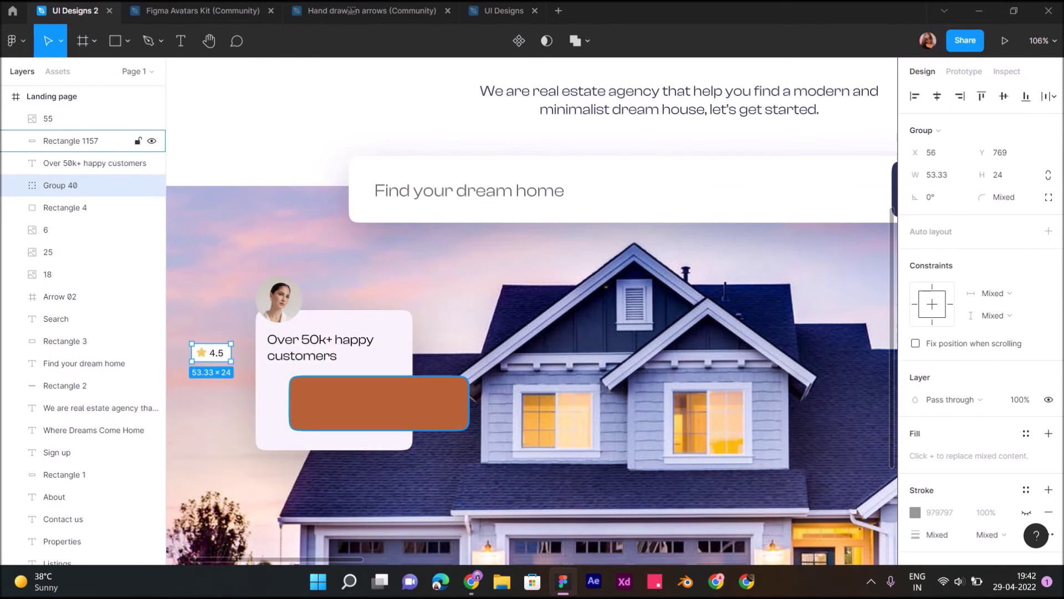
Step: Add the label '24 hours of consultation support' on the rust button
{"action": "left_click", "coordinate": [70, 141]}
{"action": "left_click", "coordinate": [181, 40]}
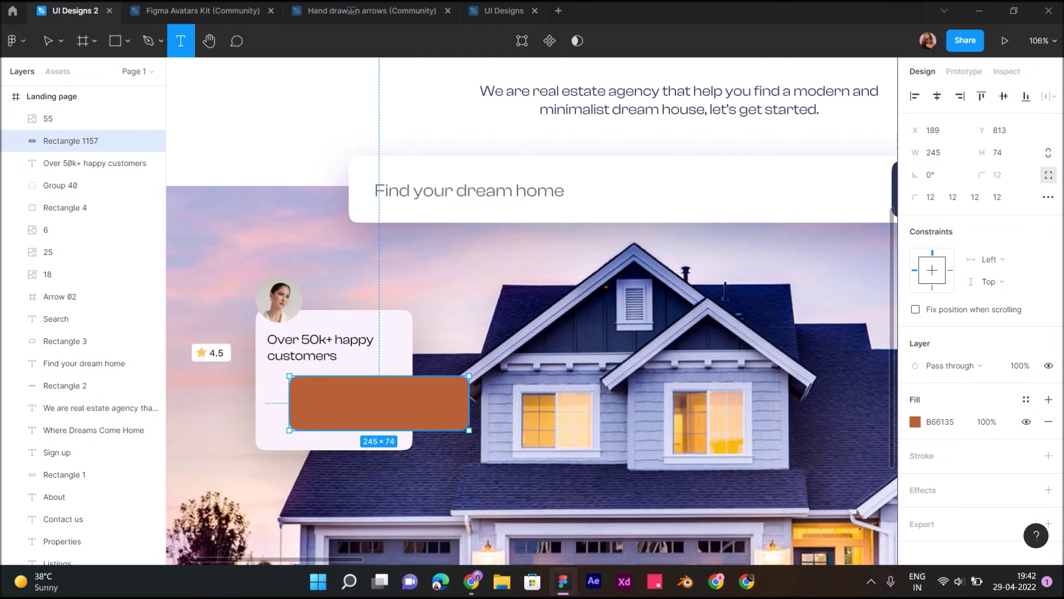
{"action": "left_click", "coordinate": [300, 393]}
{"action": "type", "text": "24 hours of consultation support"}
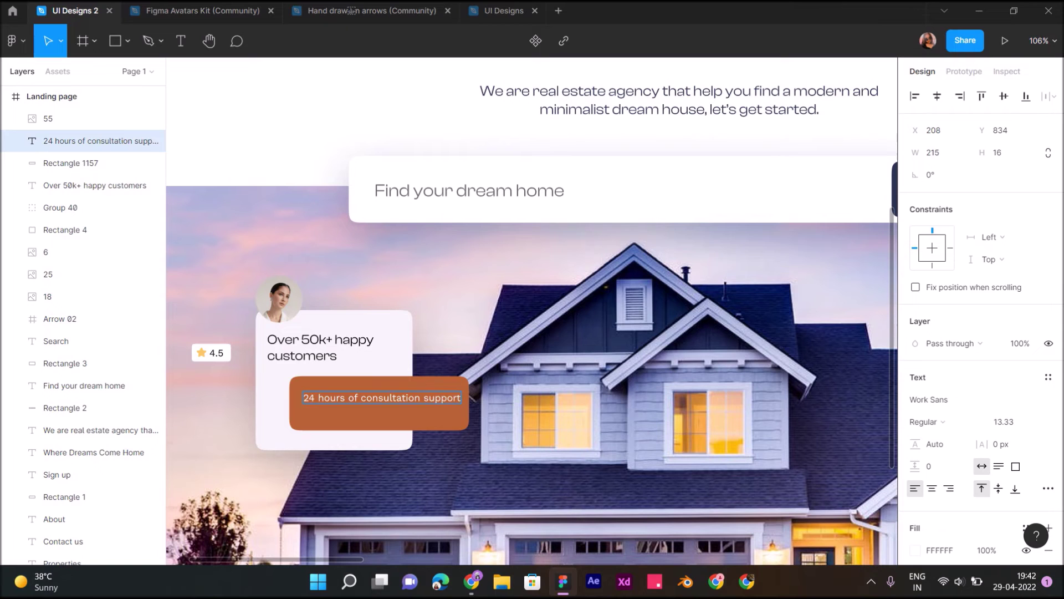
{"action": "key", "text": "Escape"}
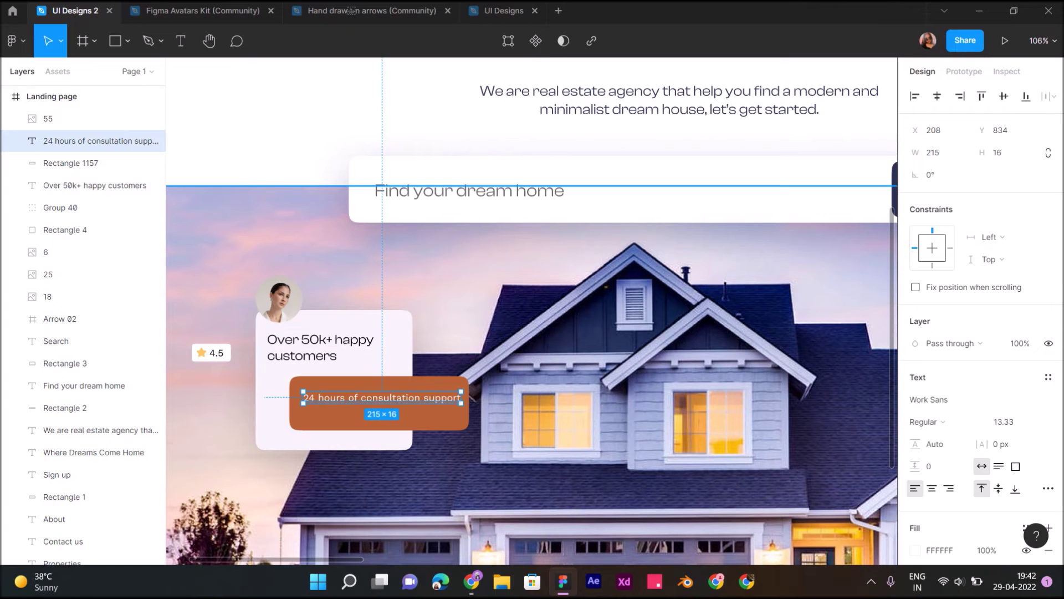
Step: Set the label to Clash Display size 22, wrapped and centre-aligned on the button
{"action": "left_click", "coordinate": [942, 399]}
{"action": "type", "text": "Clash Display"}
{"action": "key", "text": "Return"}
{"action": "type", "text": "22"}
{"action": "key", "text": "Return"}
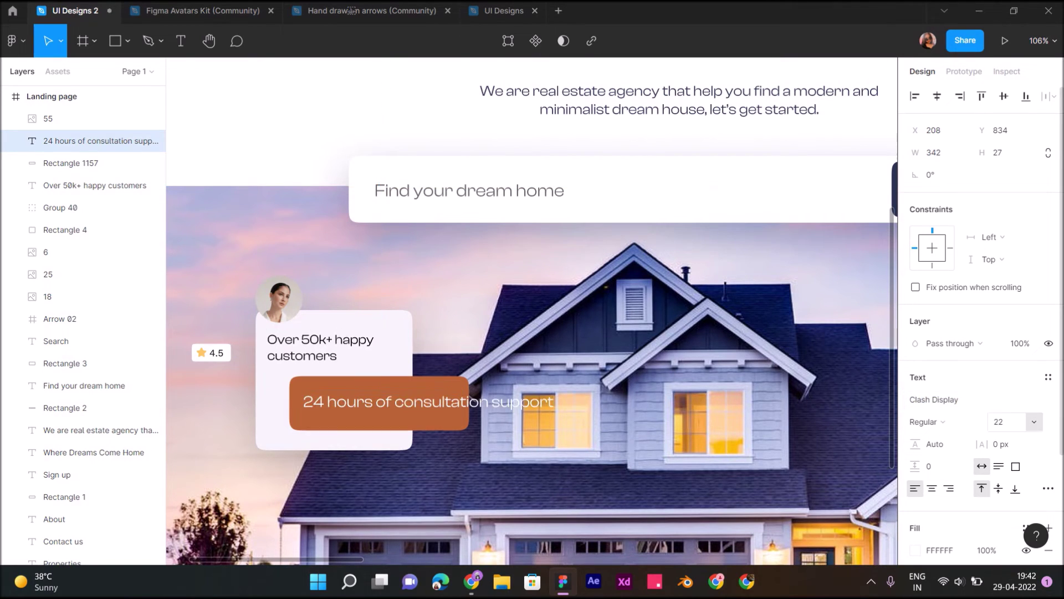
{"action": "left_click_drag", "start_coordinate": [554, 401], "coordinate": [477, 411]}
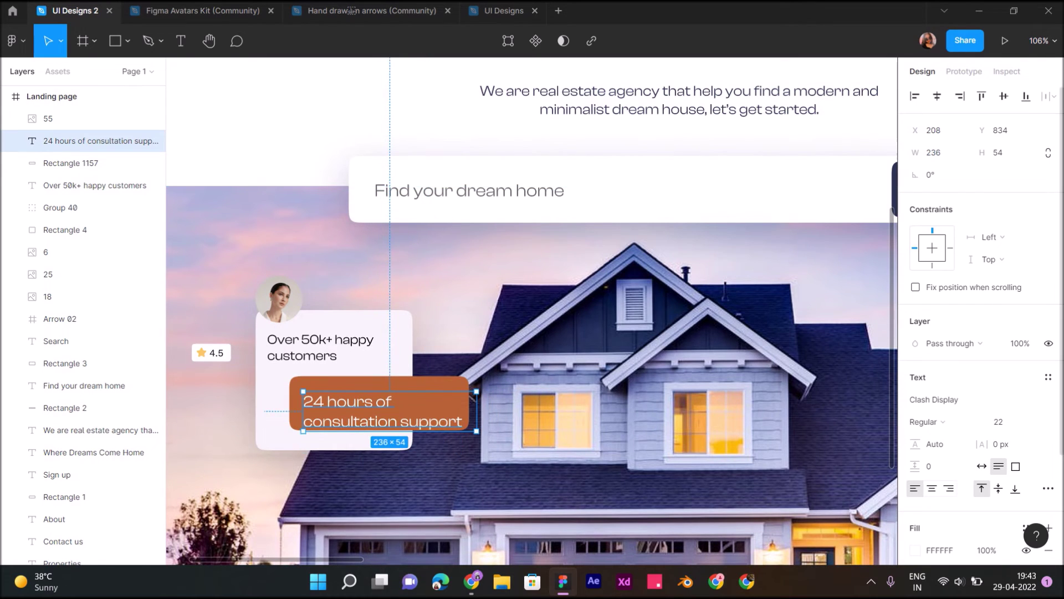
{"action": "key", "text": "ctrl+alt+t"}
{"action": "left_click_drag", "start_coordinate": [389, 411], "coordinate": [382, 405]}
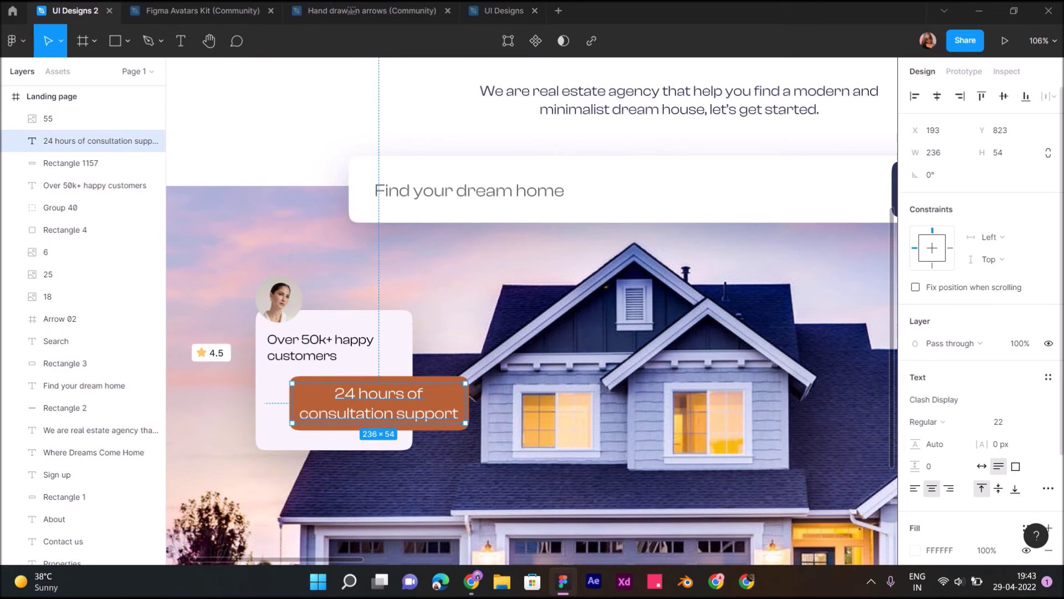
Step: Make the label Medium weight at size 20, narrowed to two centred lines
{"action": "left_click", "coordinate": [945, 421]}
{"action": "left_click", "coordinate": [943, 438]}
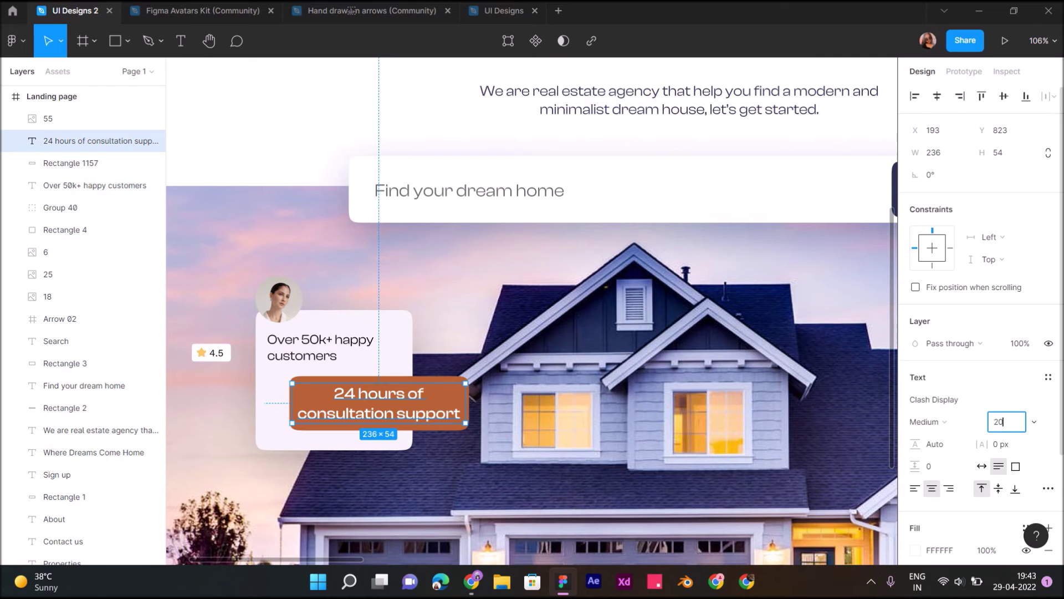
{"action": "key", "text": "Return"}
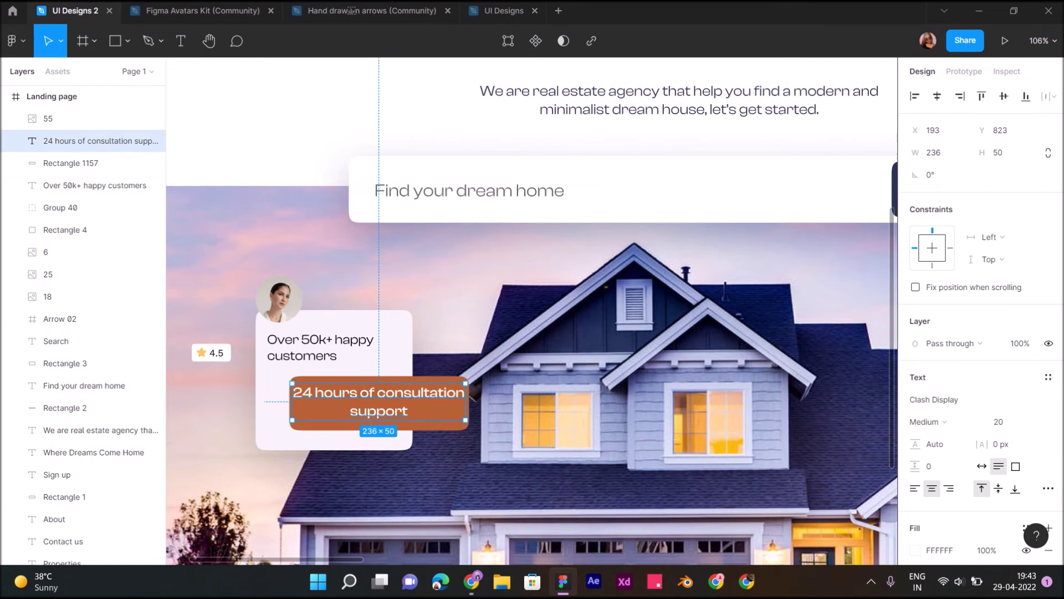
{"action": "left_click_drag", "start_coordinate": [471, 398], "coordinate": [454, 399]}
{"action": "left_click_drag", "start_coordinate": [372, 402], "coordinate": [377, 403]}
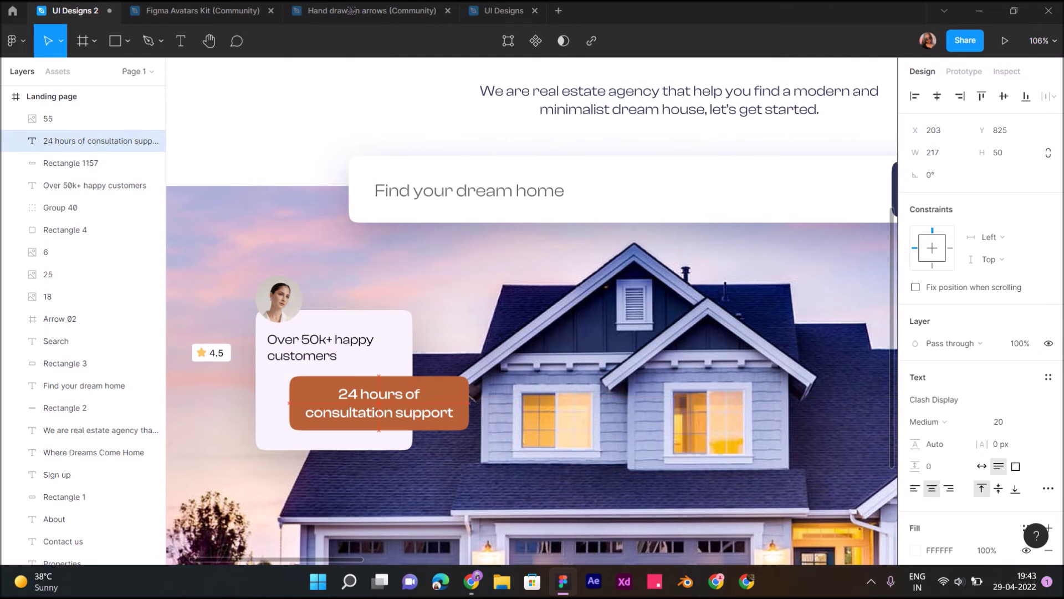
{"action": "left_click", "coordinate": [83, 163]}
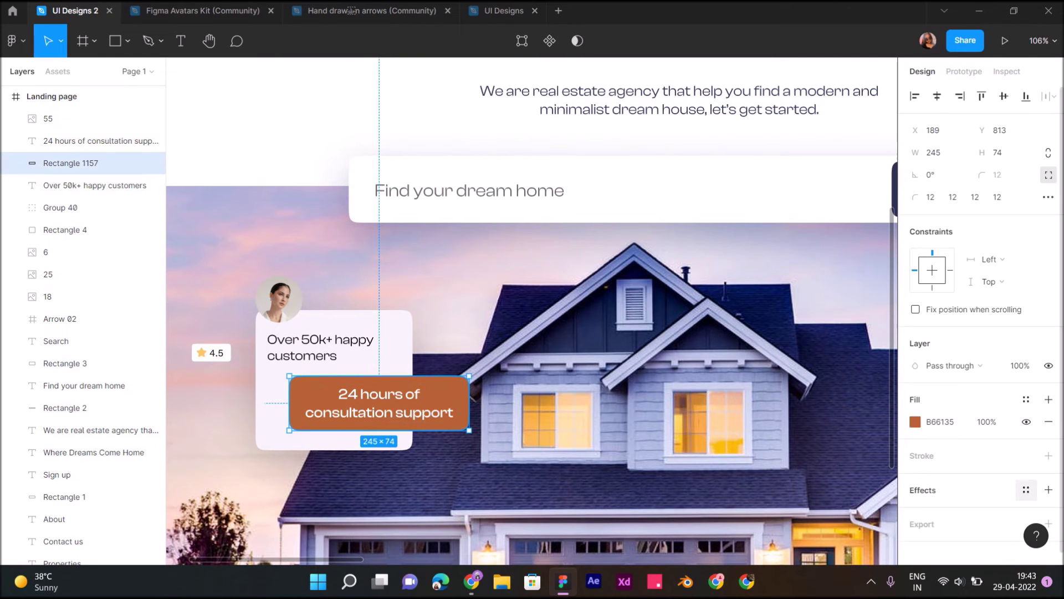
Step: Give the button a drop shadow with Y 20 and blur 60
{"action": "left_click", "coordinate": [915, 512]}
{"action": "left_click", "coordinate": [765, 515]}
{"action": "type", "text": "0"}
{"action": "key", "text": "Return"}
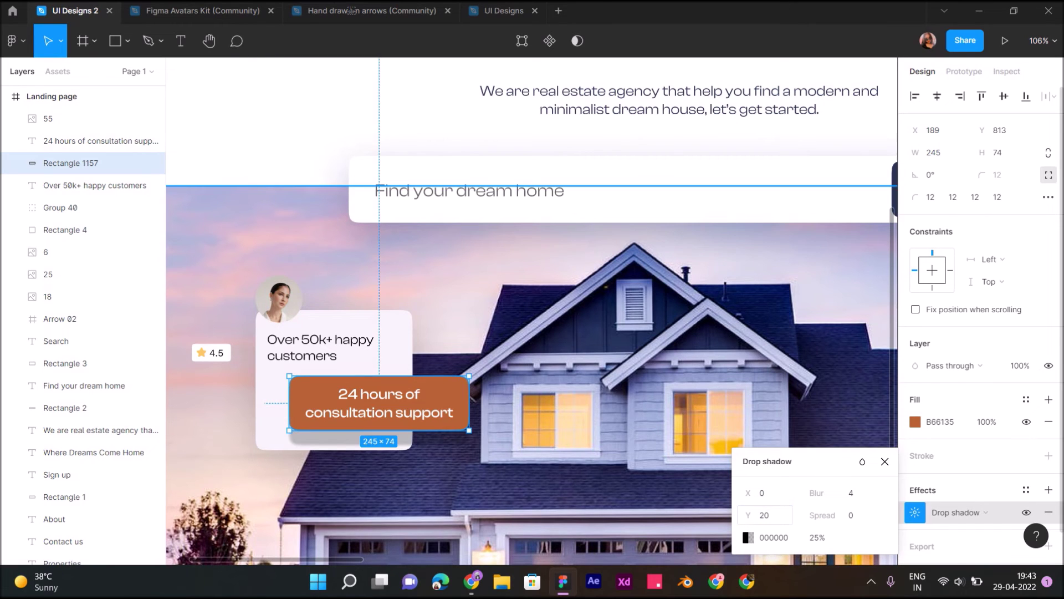
{"action": "type", "text": "60"}
{"action": "key", "text": "Return"}
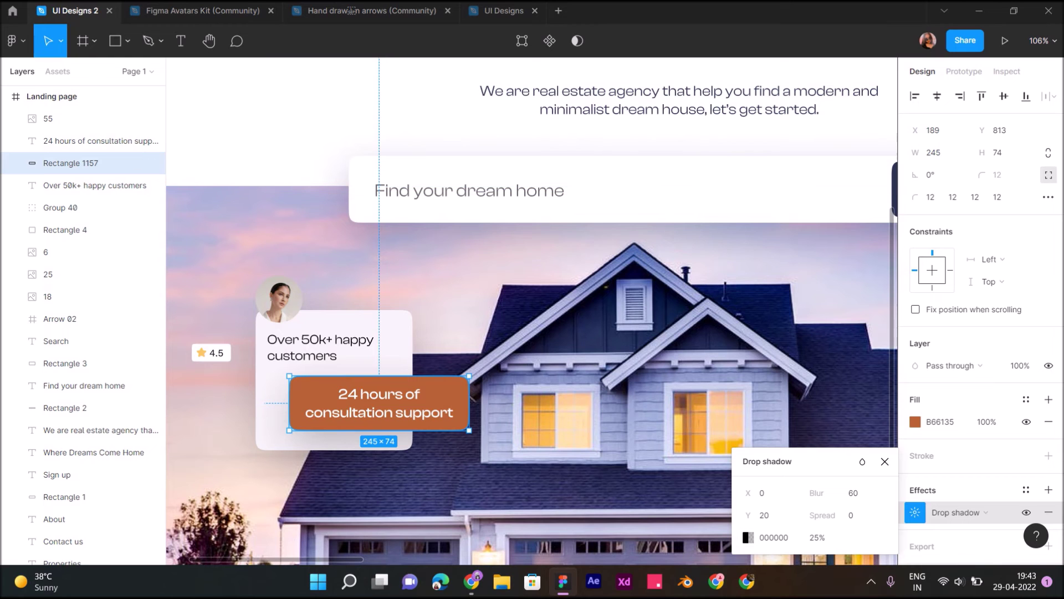
Step: Recolour the button fill to light blue 9DB9CD sampled from the palette
{"action": "left_click", "coordinate": [915, 421]}
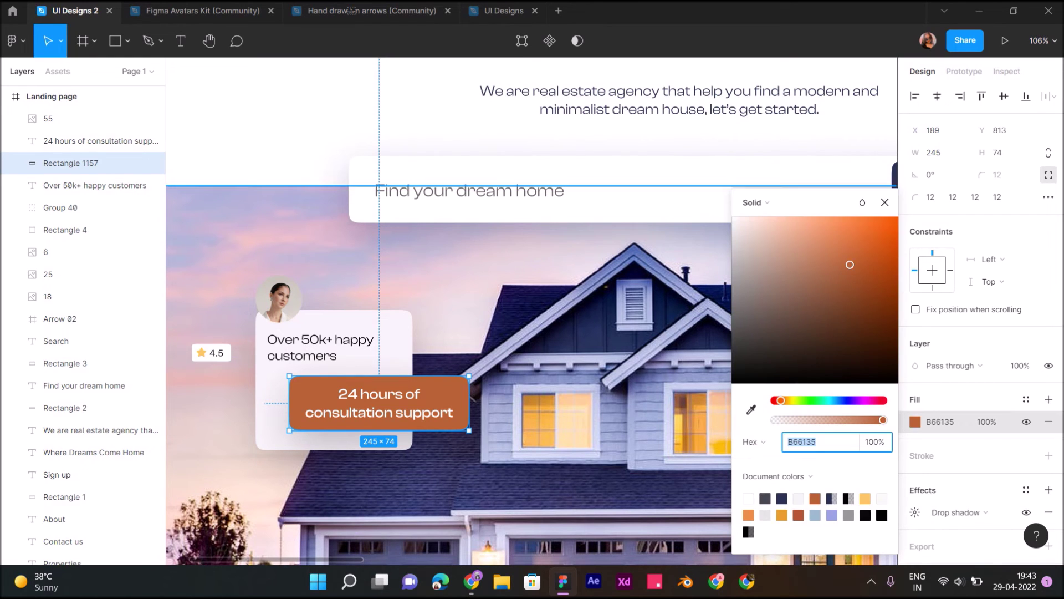
{"action": "left_click", "coordinate": [752, 410]}
{"action": "scroll", "coordinate": [831, 126], "scroll_direction": "down", "scroll_amount": 3}
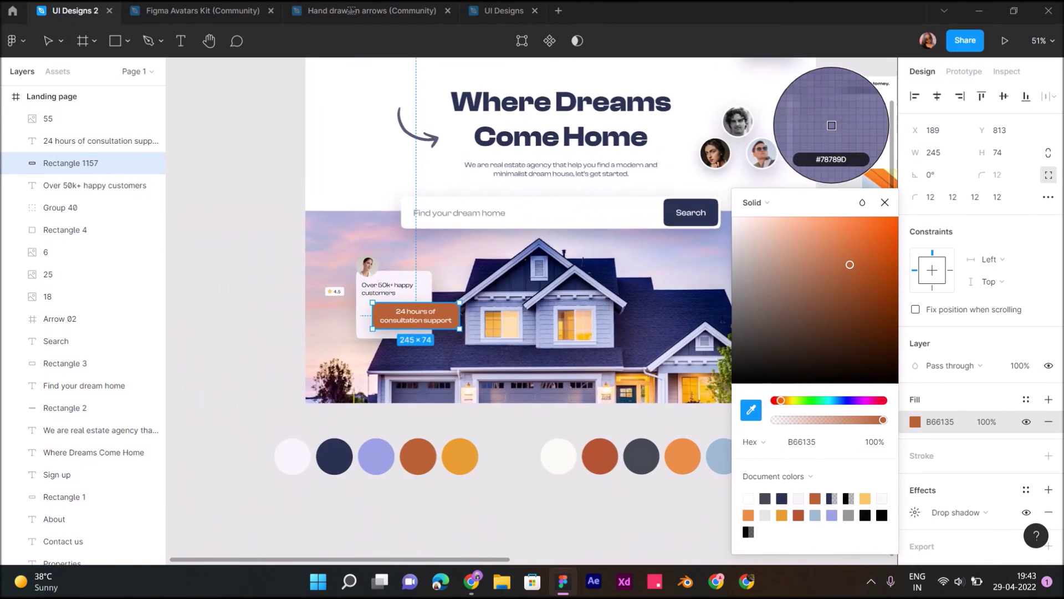
{"action": "left_click", "coordinate": [832, 125]}
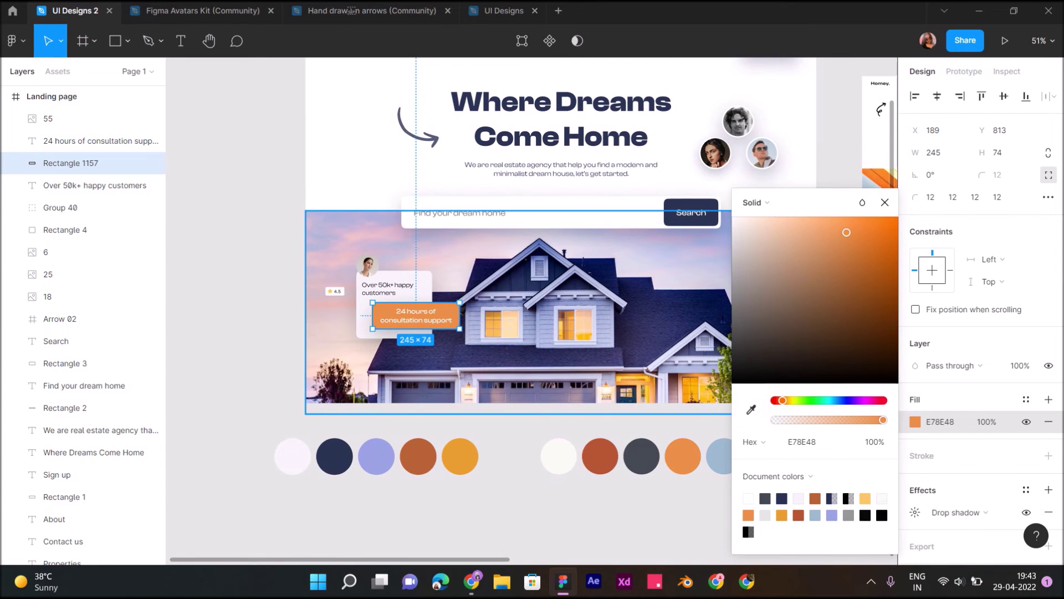
{"action": "key", "text": "i"}
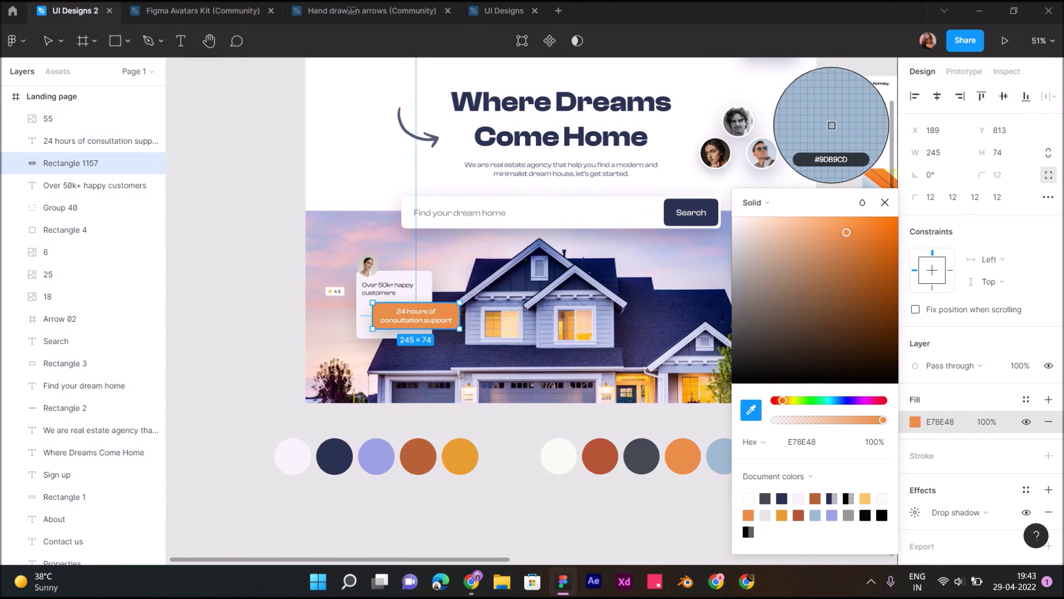
{"action": "left_click", "coordinate": [833, 126]}
{"action": "key", "text": "Escape"}
{"action": "key", "text": "Escape"}
{"action": "scroll", "coordinate": [389, 283], "scroll_direction": "up", "scroll_amount": 2}
{"action": "scroll", "coordinate": [388, 283], "scroll_direction": "up", "scroll_amount": 2}
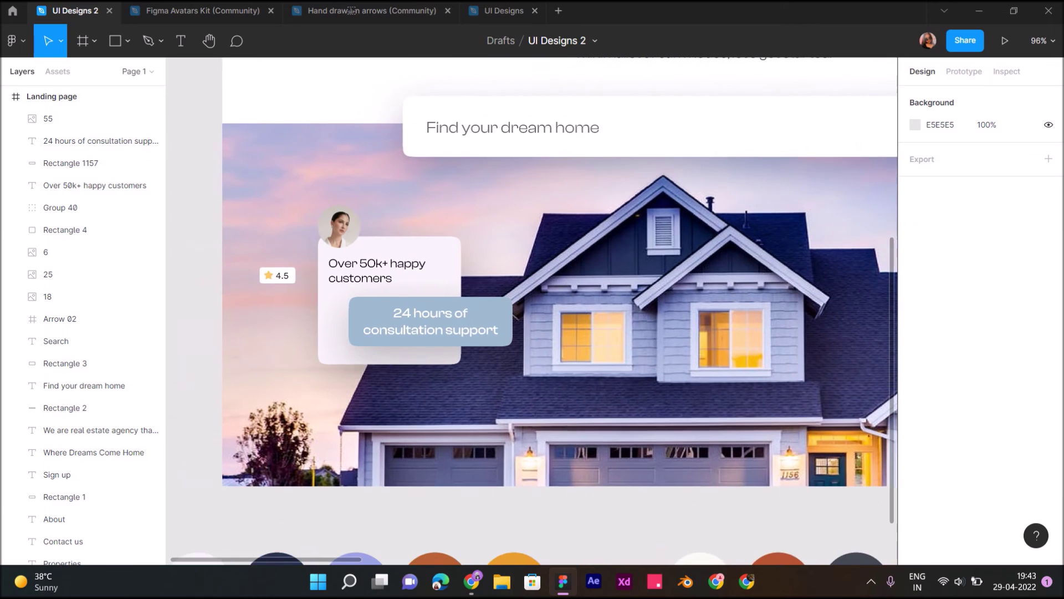
{"action": "scroll", "coordinate": [388, 283], "scroll_direction": "up", "scroll_amount": 2}
{"action": "scroll", "coordinate": [388, 283], "scroll_direction": "up", "scroll_amount": 1}
{"action": "left_click", "coordinate": [439, 343]}
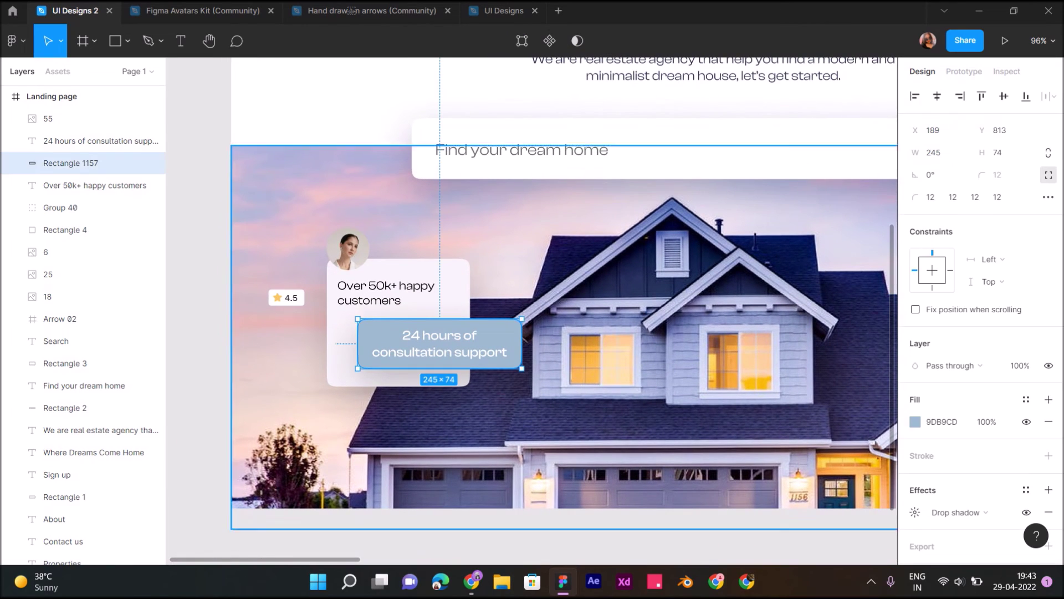
Step: Lower the button's shadow opacity to 20%
{"action": "left_click", "coordinate": [915, 513]}
{"action": "key", "text": "Tab"}
{"action": "key", "text": "Tab"}
{"action": "key", "text": "Tab"}
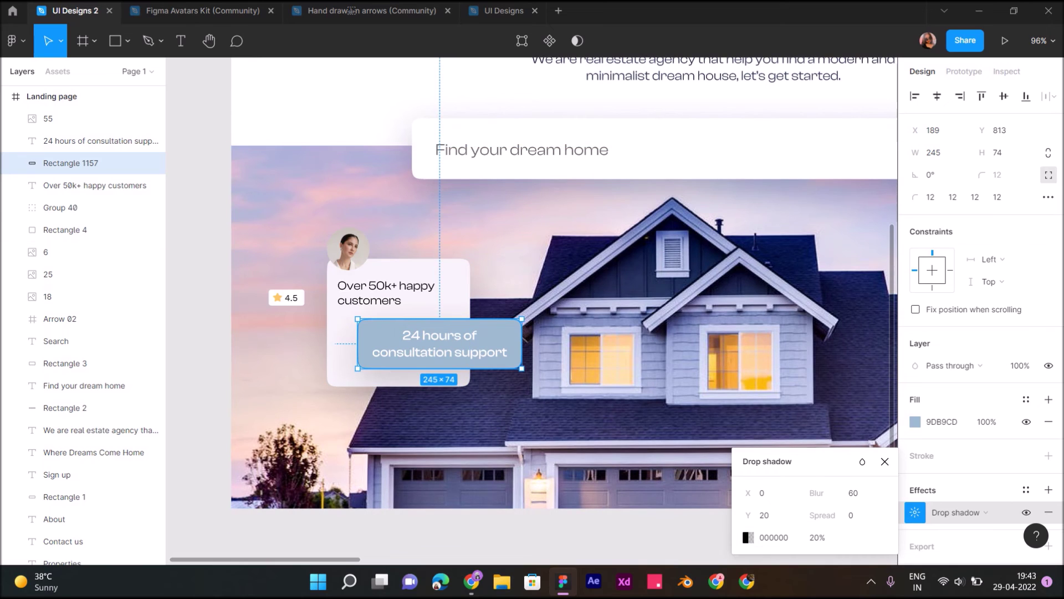
{"action": "key", "text": "Escape"}
{"action": "key", "text": "Escape"}
{"action": "left_click", "coordinate": [84, 118]}
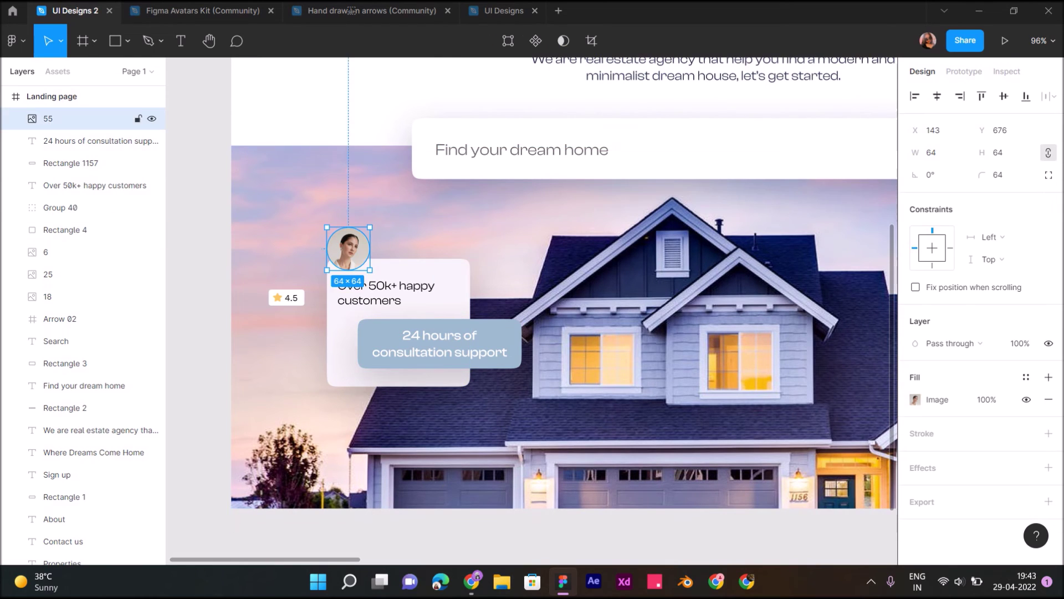
Step: Add a 4 px white FFFFFF stroke to the avatar
{"action": "left_click", "coordinate": [1048, 433]}
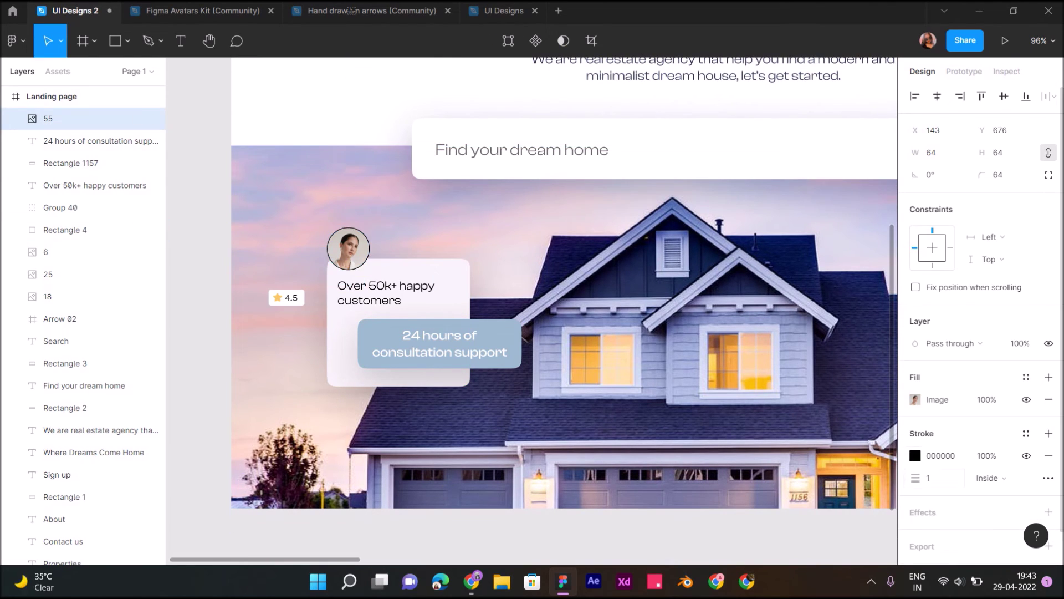
{"action": "type", "text": "4"}
{"action": "key", "text": "Return"}
{"action": "left_click", "coordinate": [915, 455]}
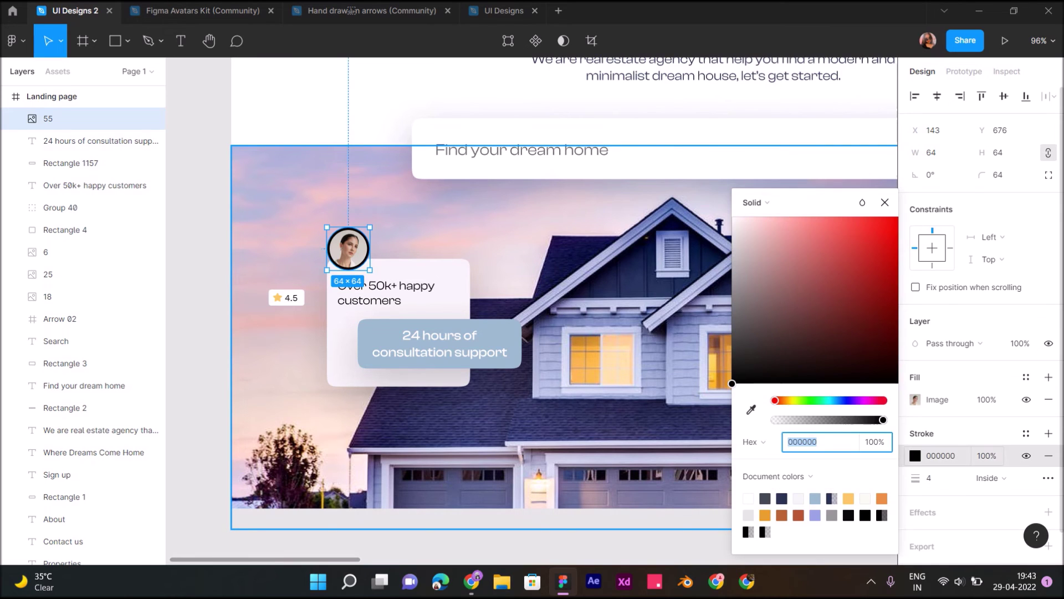
{"action": "type", "text": "FFFFFF"}
{"action": "key", "text": "Return"}
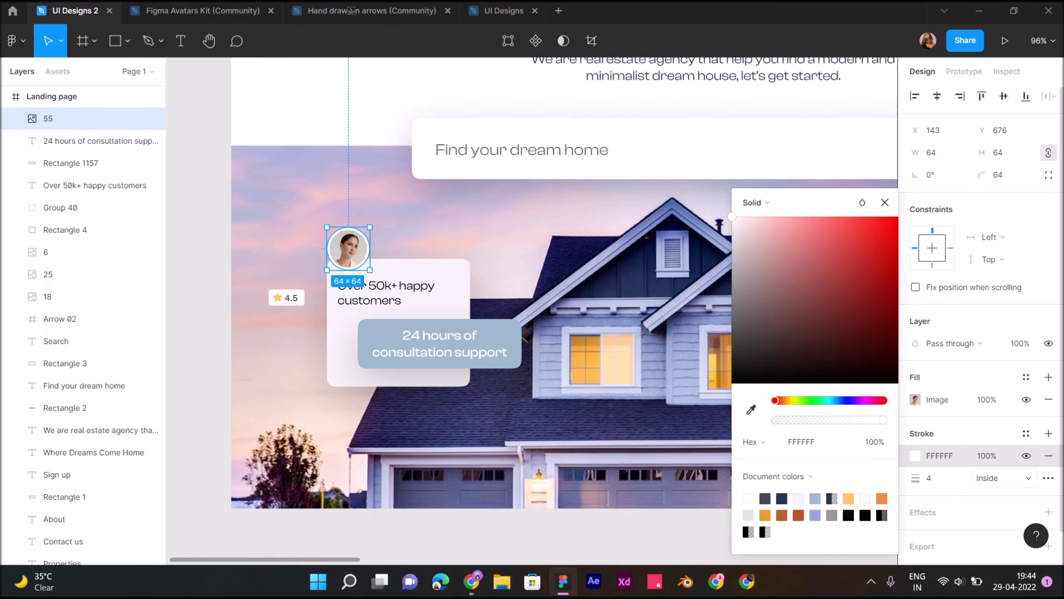
Step: Place the avatar's stroke outside, add a Y 10 blur 60 shadow, nudge the caption down
{"action": "left_click", "coordinate": [1048, 512]}
{"action": "left_click", "coordinate": [991, 478]}
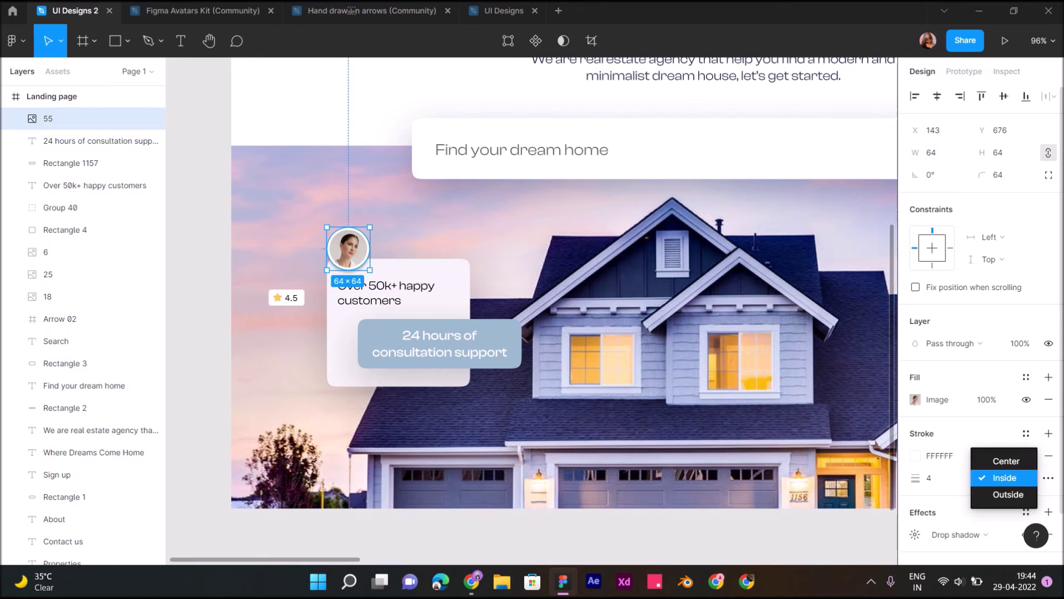
{"action": "left_click", "coordinate": [1007, 492]}
{"action": "left_click", "coordinate": [915, 535]}
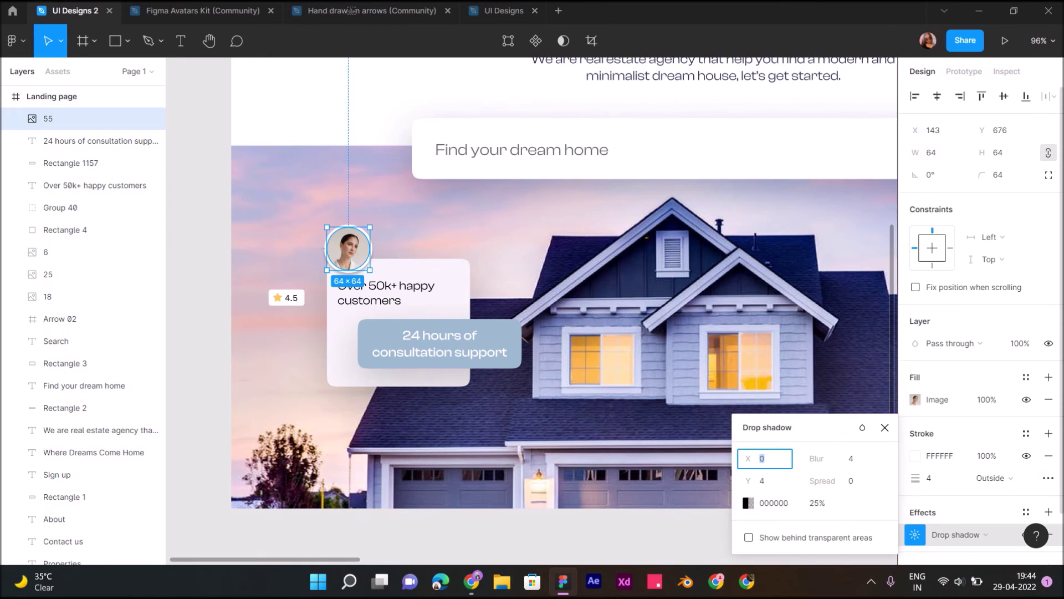
{"action": "type", "text": "10"}
{"action": "key", "text": "Return"}
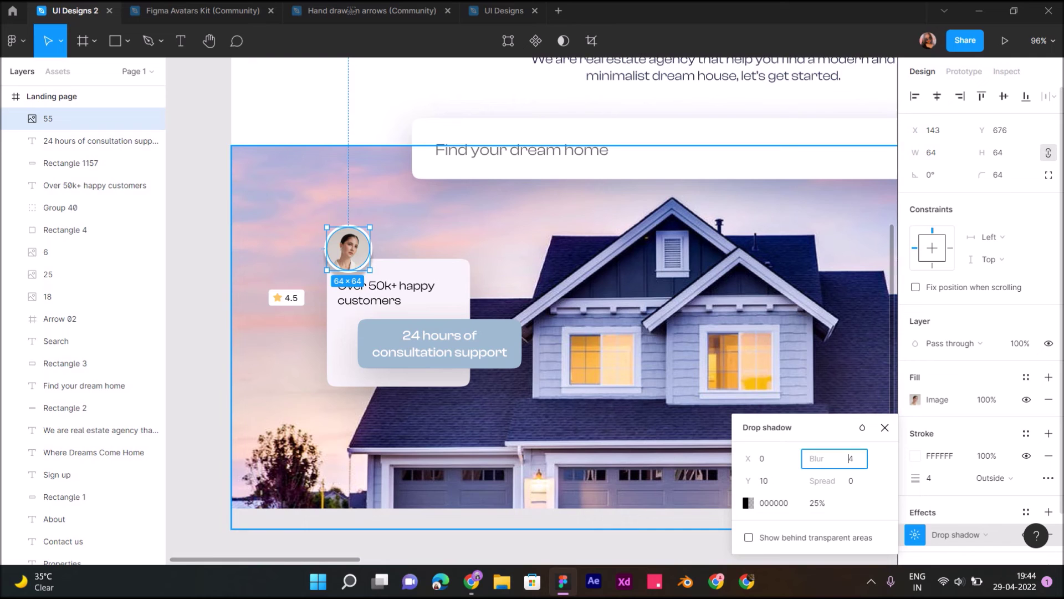
{"action": "type", "text": "60"}
{"action": "key", "text": "Return"}
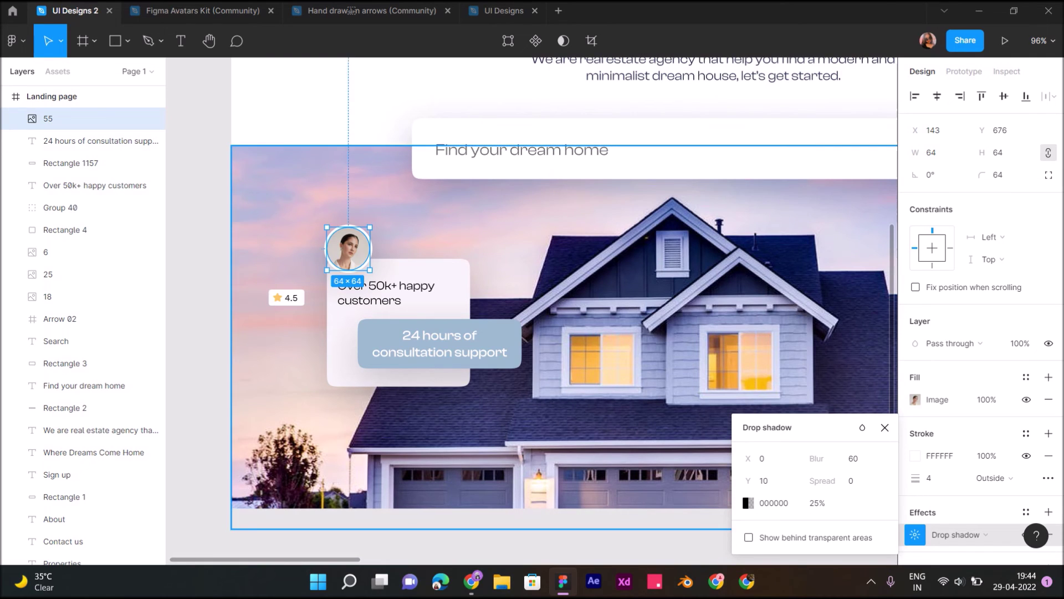
{"action": "left_click", "coordinate": [387, 286]}
{"action": "key", "text": "Down"}
{"action": "key", "text": "Down"}
{"action": "key", "text": "Down"}
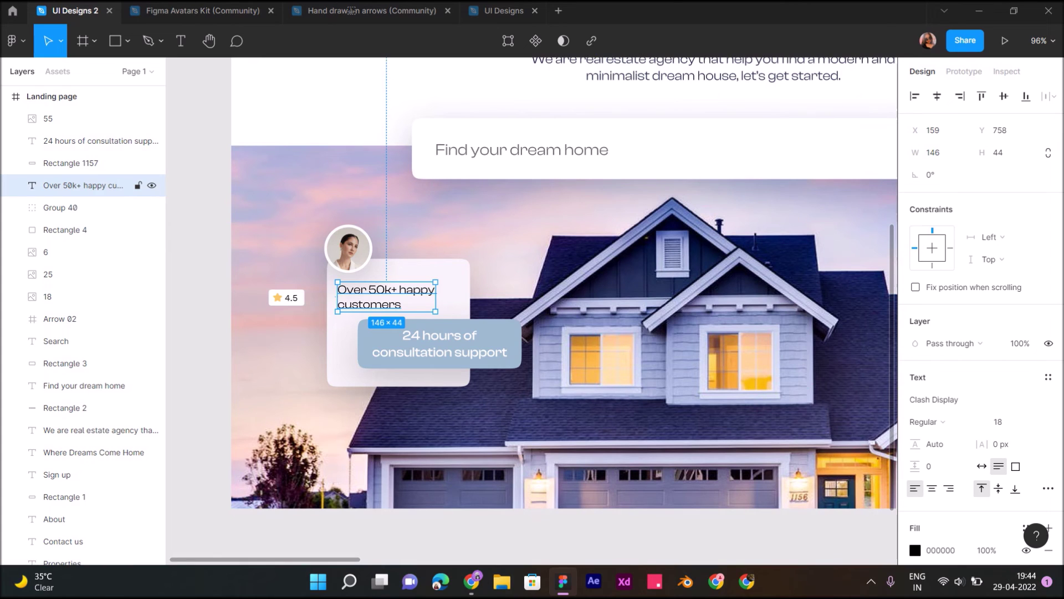
Step: Make the Over 50k+ customers text Medium weight, widen it to two lines and lower it
{"action": "key", "text": "shift+Tab"}
{"action": "key", "text": "shift+Tab"}
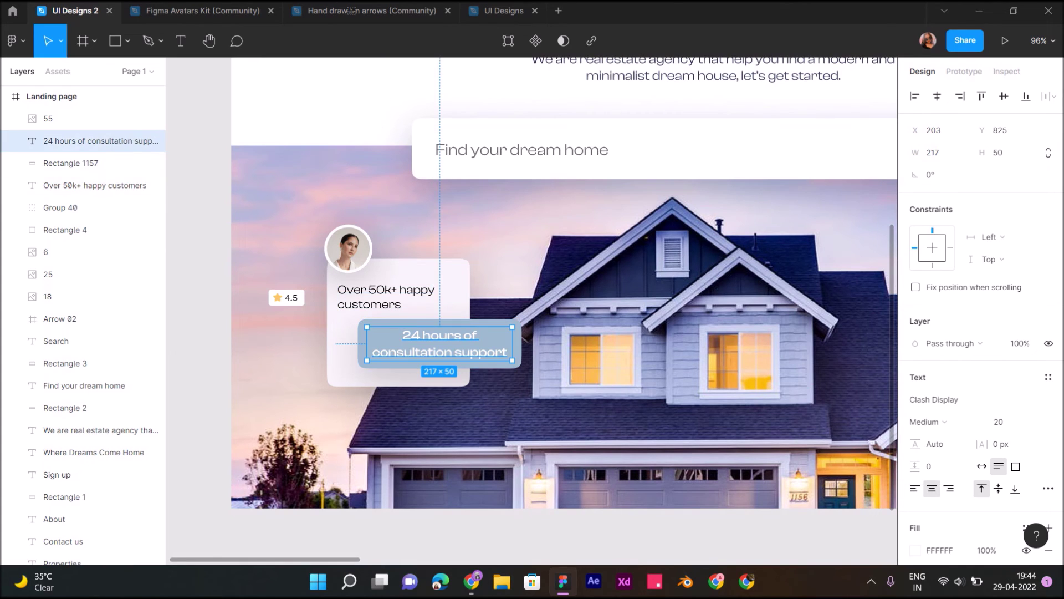
{"action": "key", "text": "shift+Tab"}
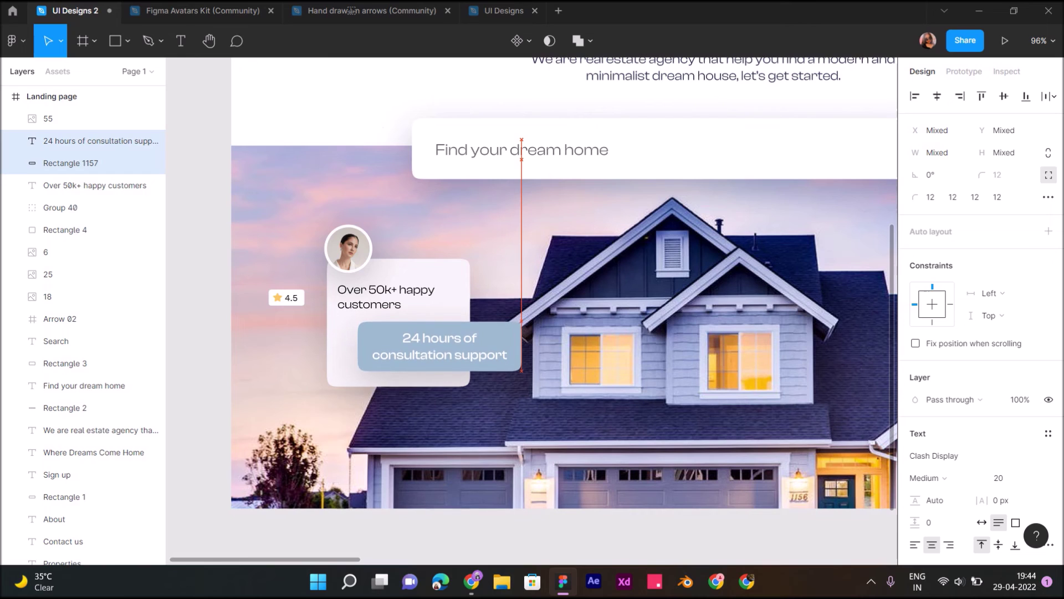
{"action": "key", "text": "Tab"}
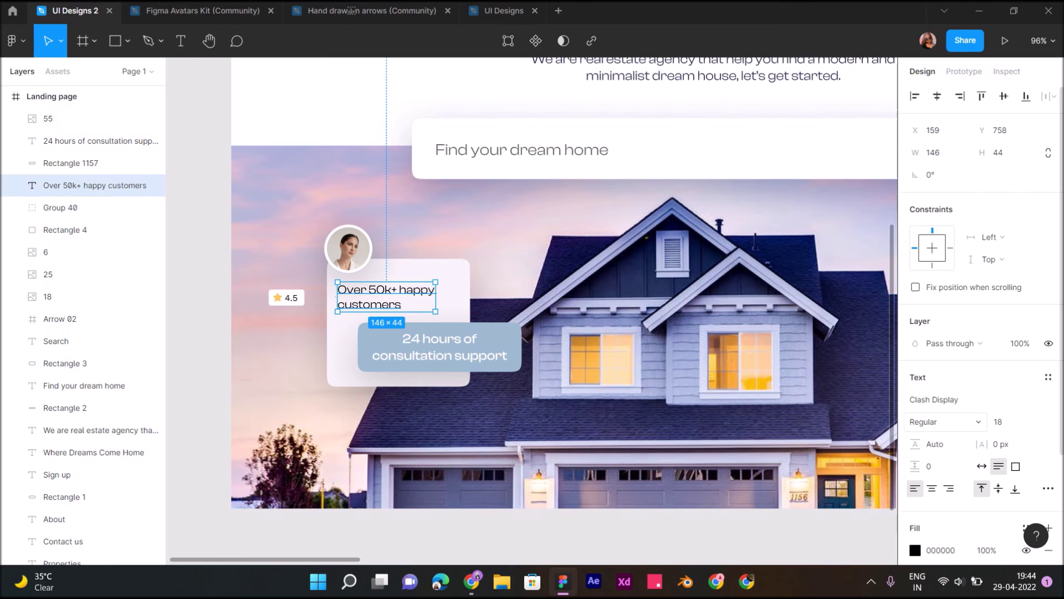
{"action": "left_click", "coordinate": [925, 421]}
{"action": "left_click", "coordinate": [938, 437]}
{"action": "left_click_drag", "start_coordinate": [435, 302], "coordinate": [447, 297]}
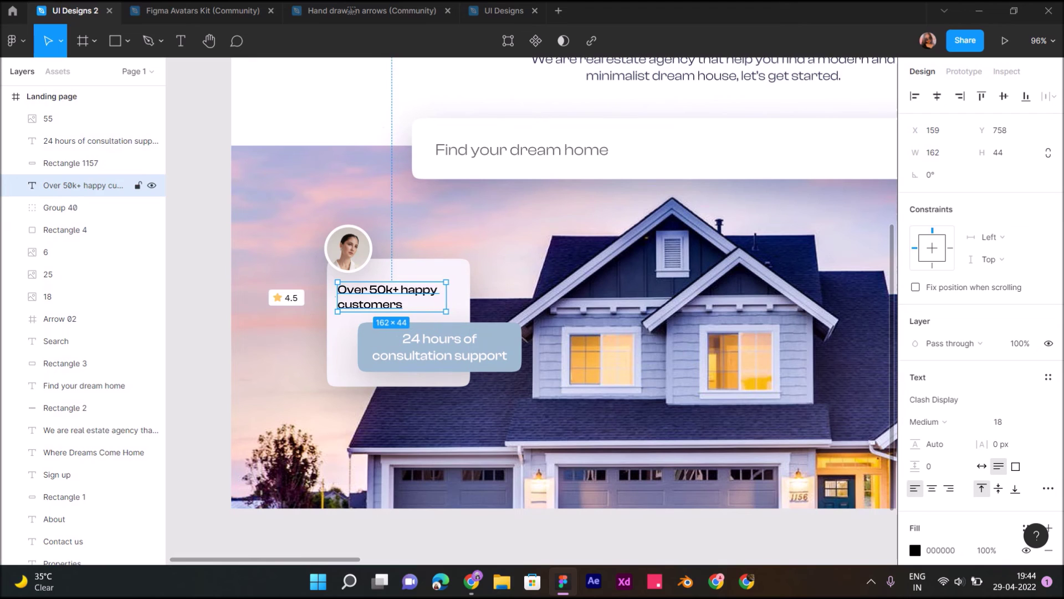
{"action": "left_click_drag", "start_coordinate": [438, 302], "coordinate": [443, 306]}
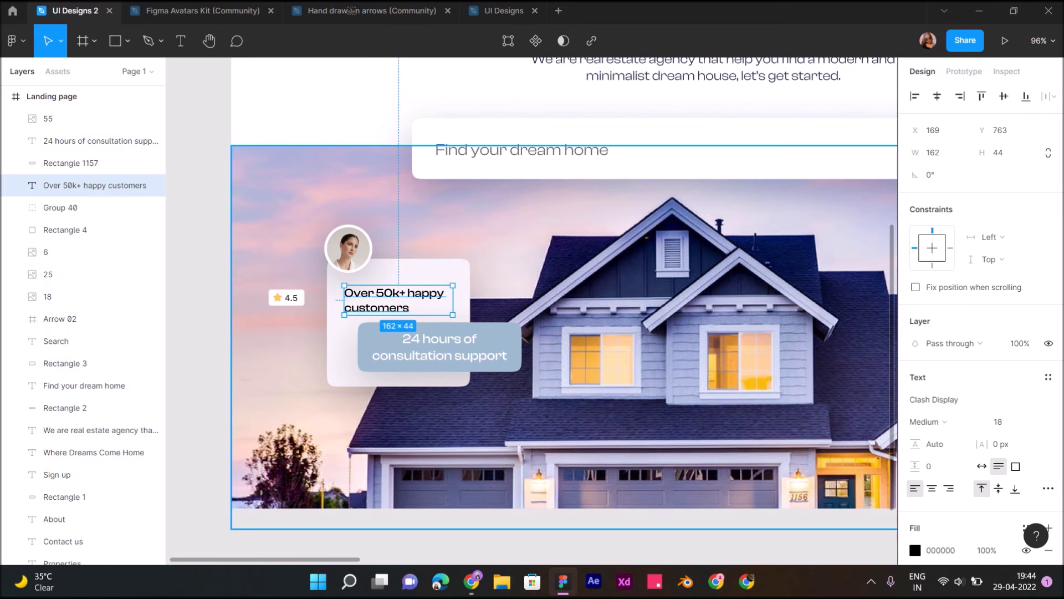
Step: Scale the consultation button and its label down together to 214×64.64, label size 17.47
{"action": "left_click", "coordinate": [84, 141]}
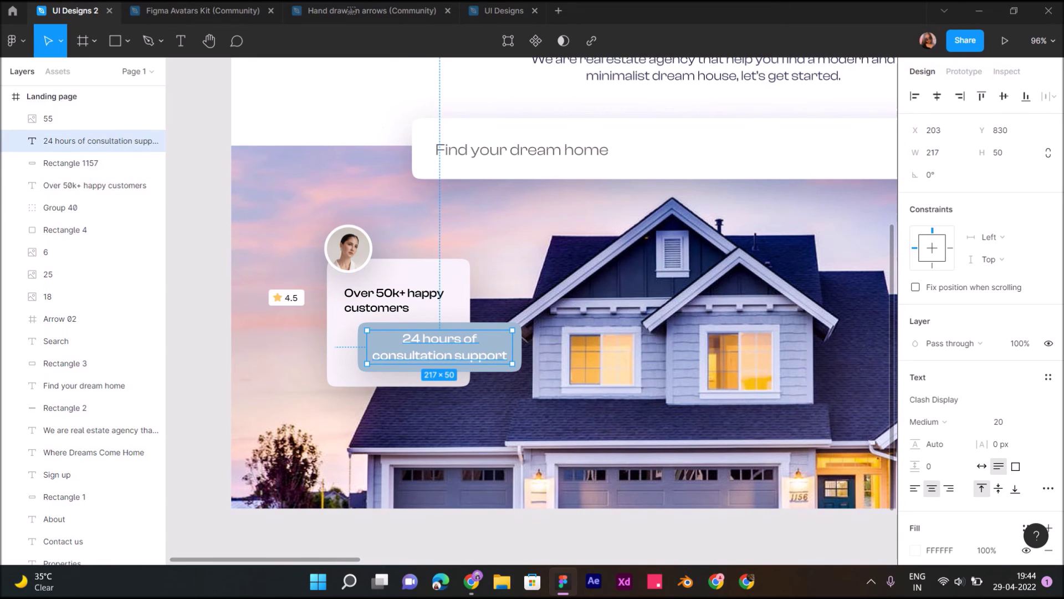
{"action": "left_click", "coordinate": [71, 163], "text": "shift"}
{"action": "left_click", "coordinate": [83, 140], "text": "shift"}
{"action": "key", "text": "shift+Left"}
{"action": "key", "text": "shift+Left"}
{"action": "key", "text": "shift+Left"}
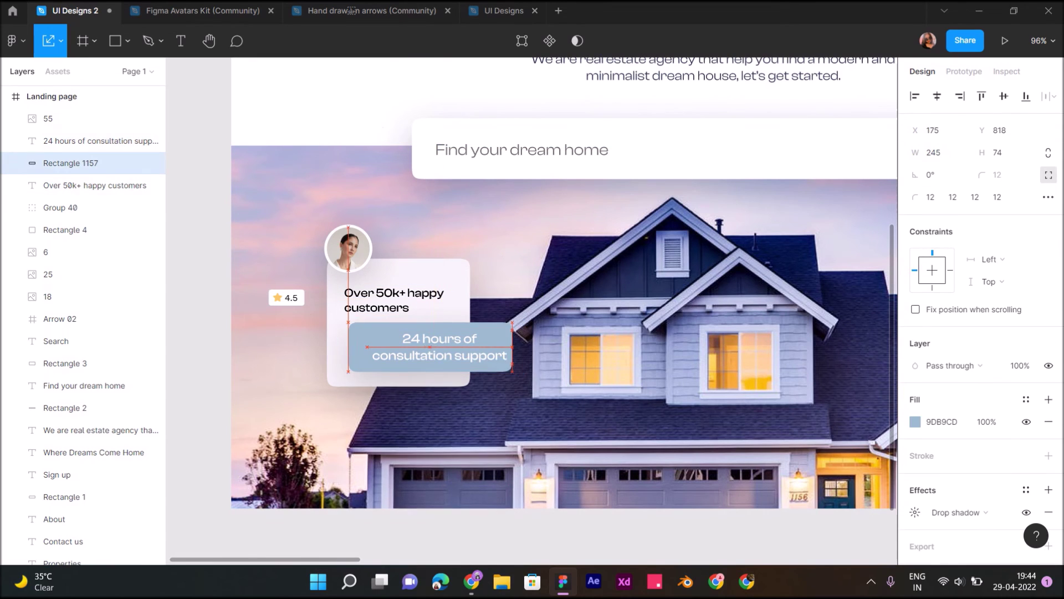
{"action": "key", "text": "ctrl+z"}
{"action": "key", "text": "ctrl+z"}
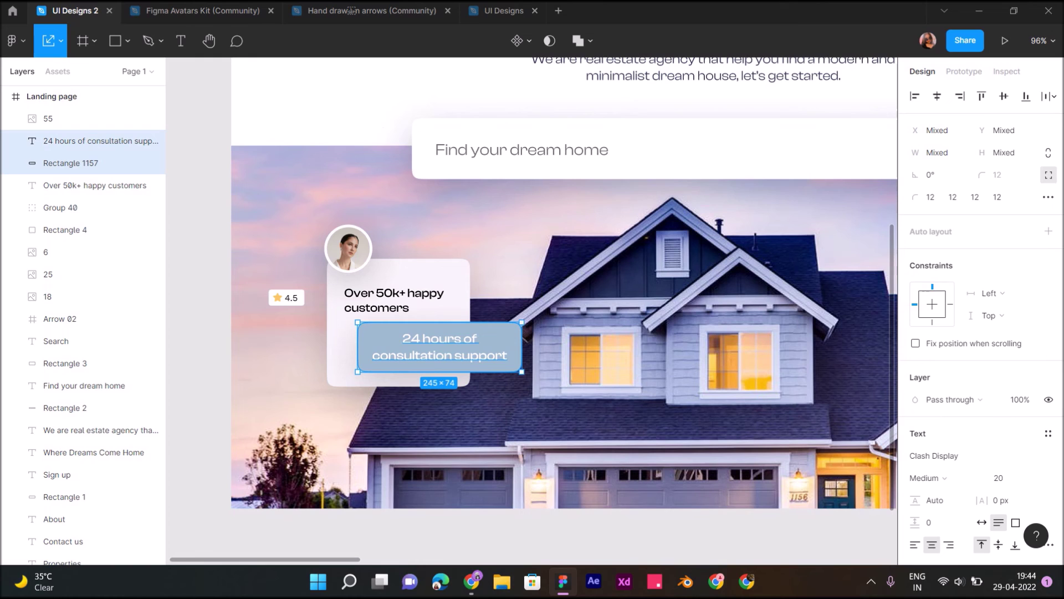
{"action": "key", "text": "k"}
{"action": "left_click_drag", "start_coordinate": [521, 371], "coordinate": [500, 365]}
{"action": "left_click_drag", "start_coordinate": [428, 344], "coordinate": [436, 352]}
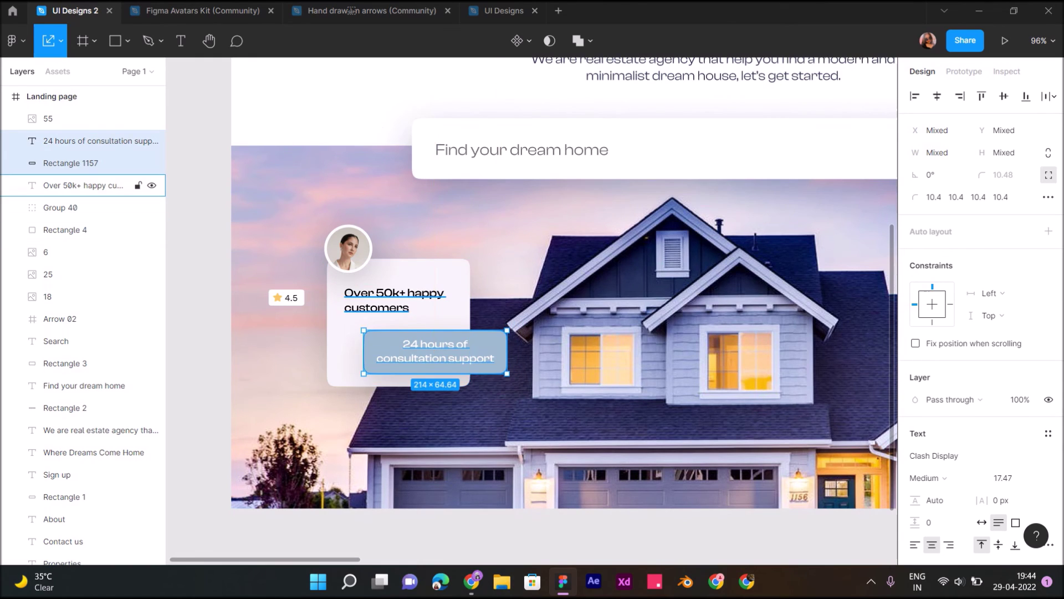
{"action": "left_click", "coordinate": [133, 185]}
{"action": "left_click", "coordinate": [915, 550]}
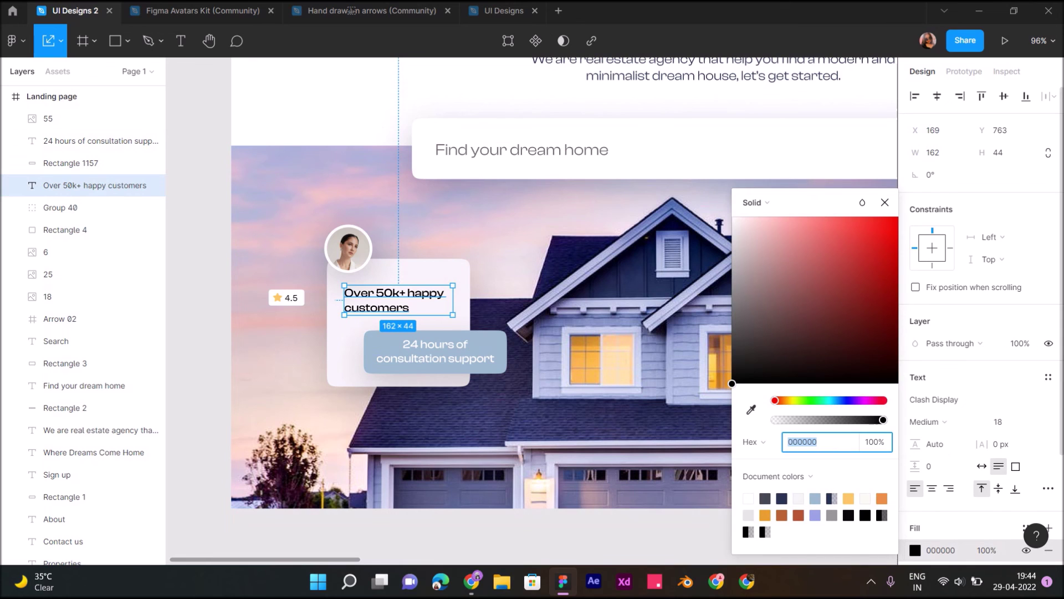
Step: Color the Over 50k+ customers text dark navy #2A3351, sampled from the heading
{"action": "key", "text": "i"}
{"action": "scroll", "coordinate": [832, 125], "scroll_direction": "up", "scroll_amount": 5}
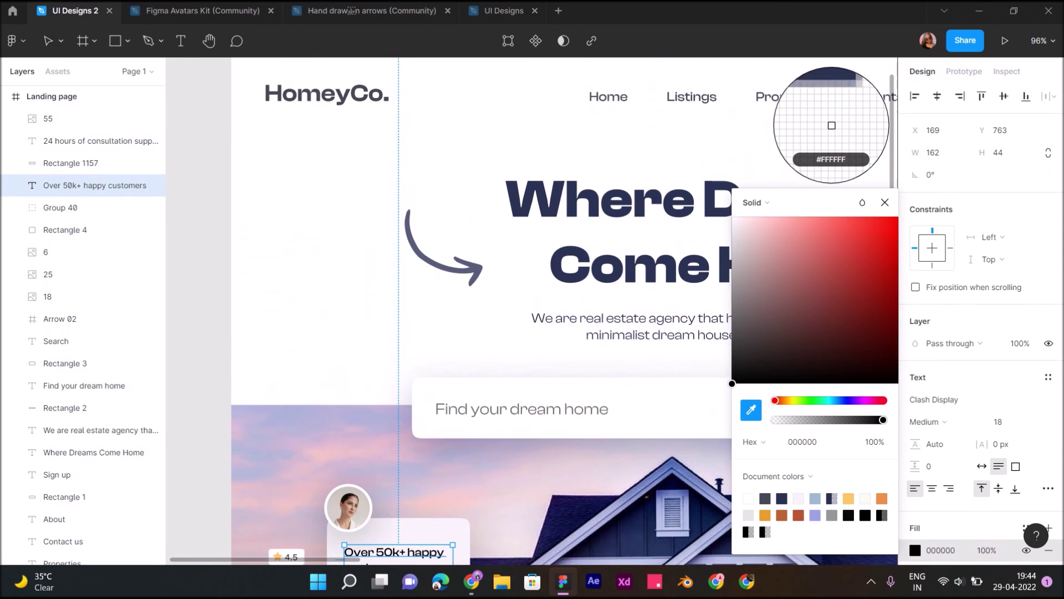
{"action": "left_click", "coordinate": [832, 125]}
{"action": "scroll", "coordinate": [555, 332], "scroll_direction": "down", "scroll_amount": 3}
Step: Fill the consultation button shape Rectangle 1157 with the heading's navy colour
{"action": "left_click", "coordinate": [84, 140]}
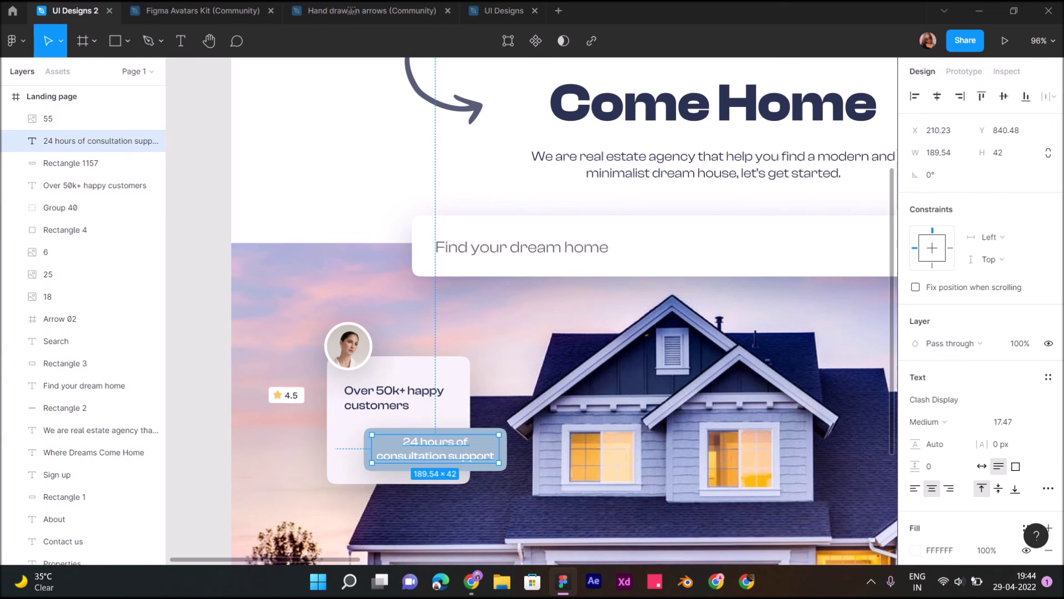
{"action": "scroll", "coordinate": [83, 333], "scroll_direction": "down", "scroll_amount": 5}
{"action": "scroll", "coordinate": [83, 333], "scroll_direction": "up", "scroll_amount": 4}
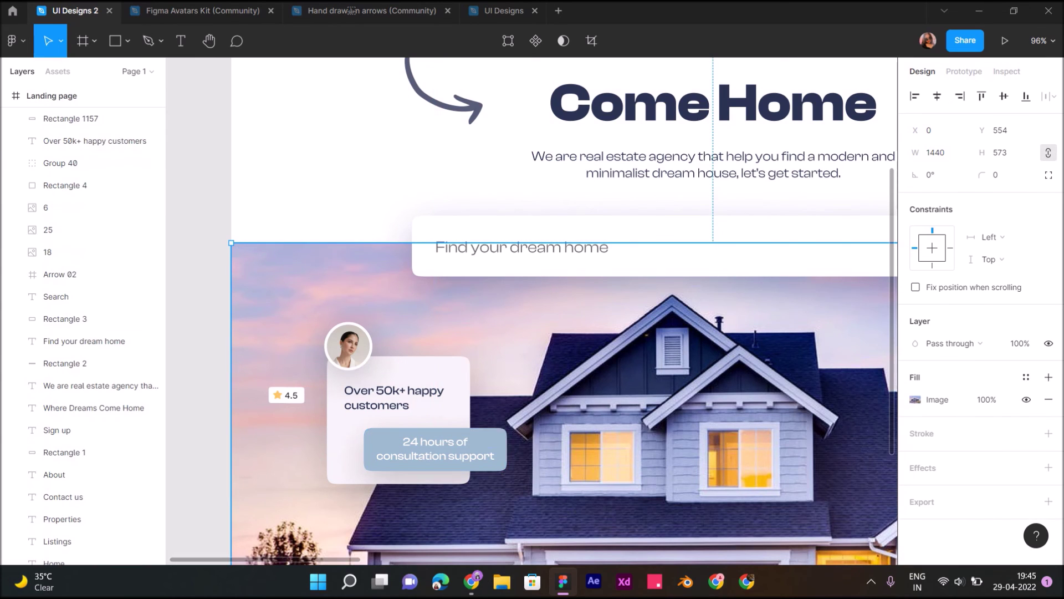
{"action": "left_click", "coordinate": [71, 118]}
{"action": "left_click", "coordinate": [915, 422]}
{"action": "left_click", "coordinate": [751, 410]}
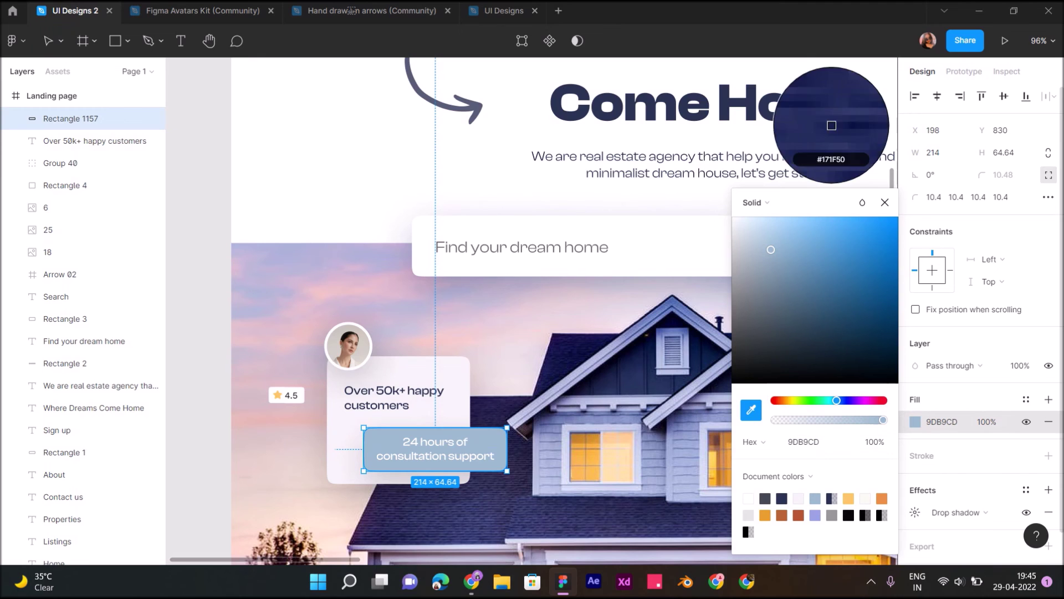
{"action": "scroll", "coordinate": [831, 125], "scroll_direction": "down", "scroll_amount": 5}
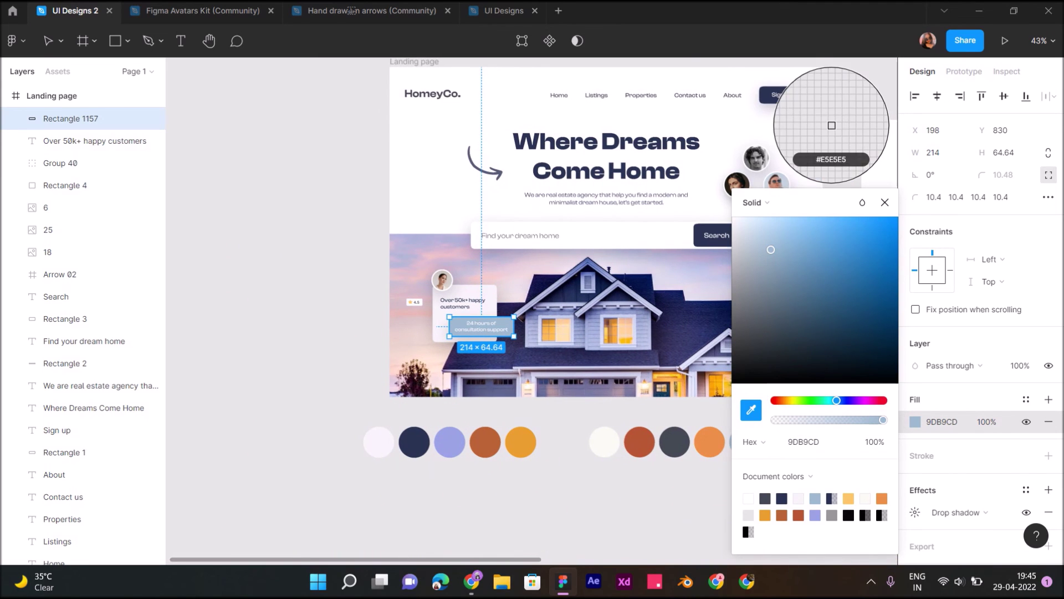
{"action": "left_click", "coordinate": [831, 125]}
{"action": "left_click", "coordinate": [411, 477]}
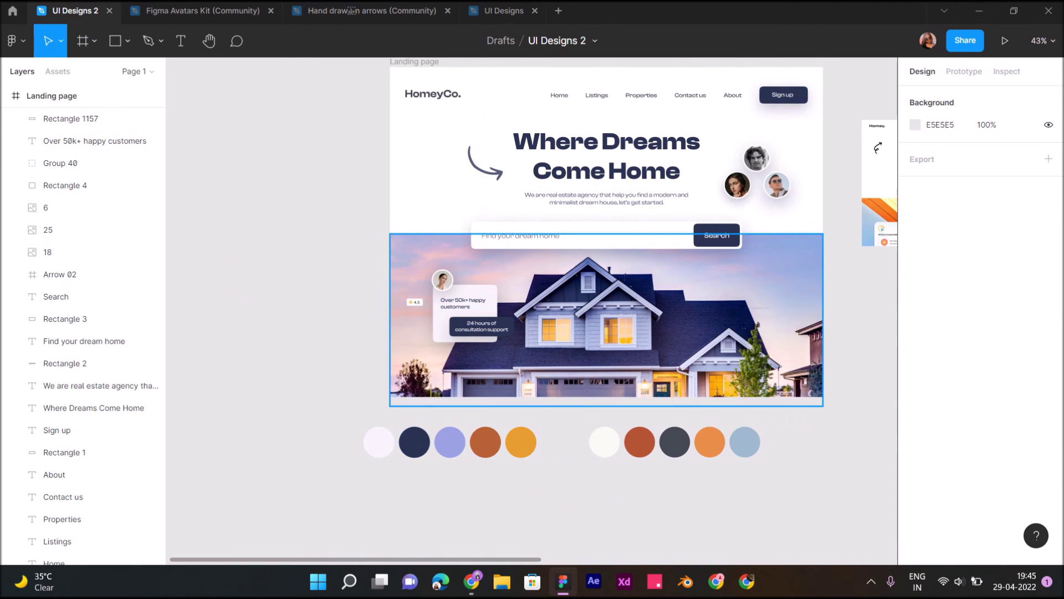
Step: Change the consultation button fill to orange E59D2F
{"action": "scroll", "coordinate": [515, 304], "scroll_direction": "up", "scroll_amount": 5}
{"action": "left_click", "coordinate": [70, 119]}
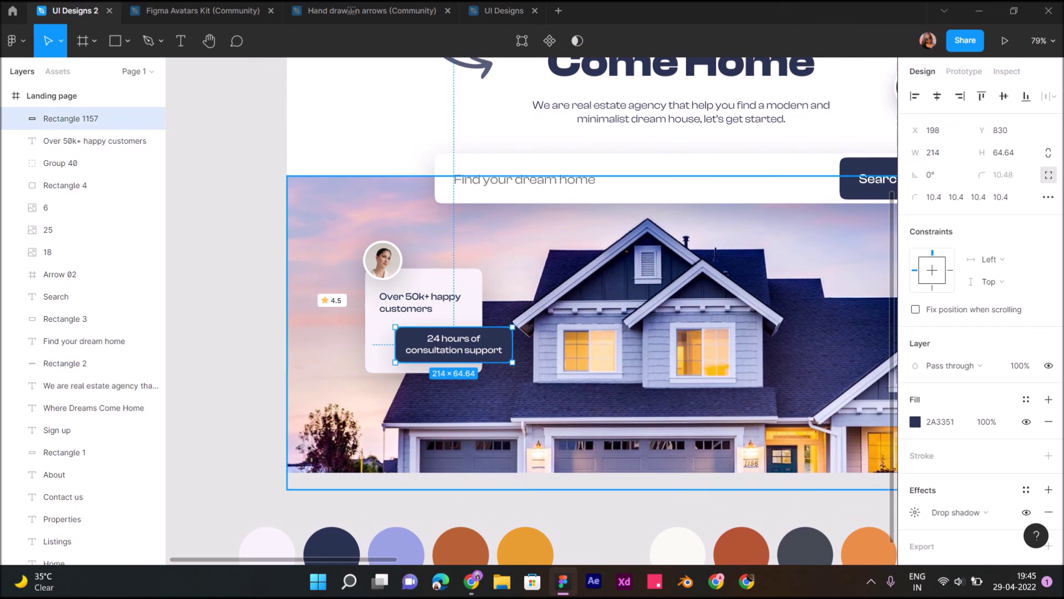
{"action": "left_click", "coordinate": [915, 421]}
{"action": "left_click", "coordinate": [751, 409]}
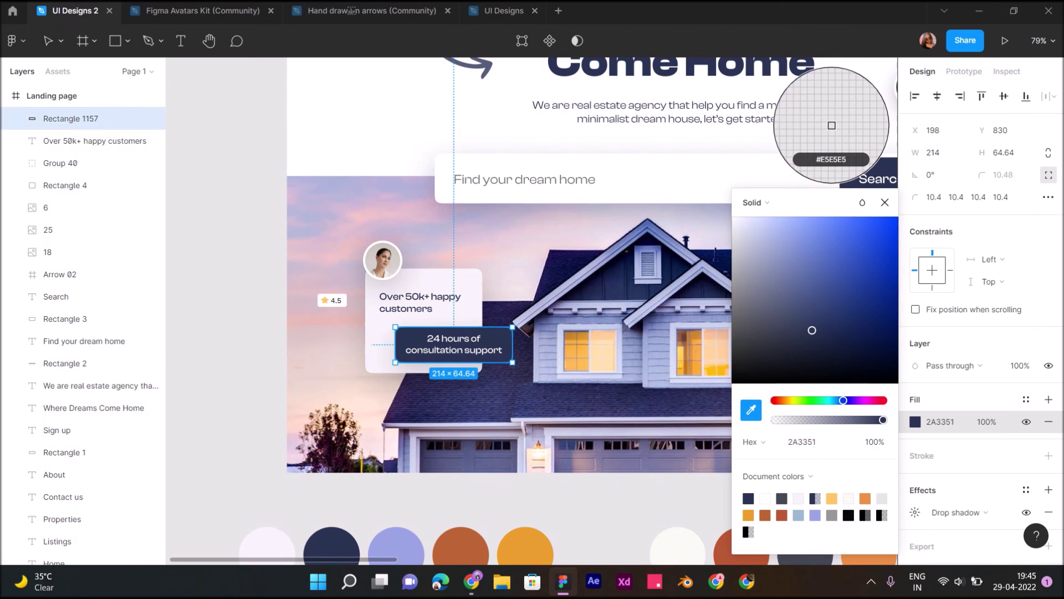
{"action": "left_click", "coordinate": [820, 114]}
{"action": "key", "text": "Escape"}
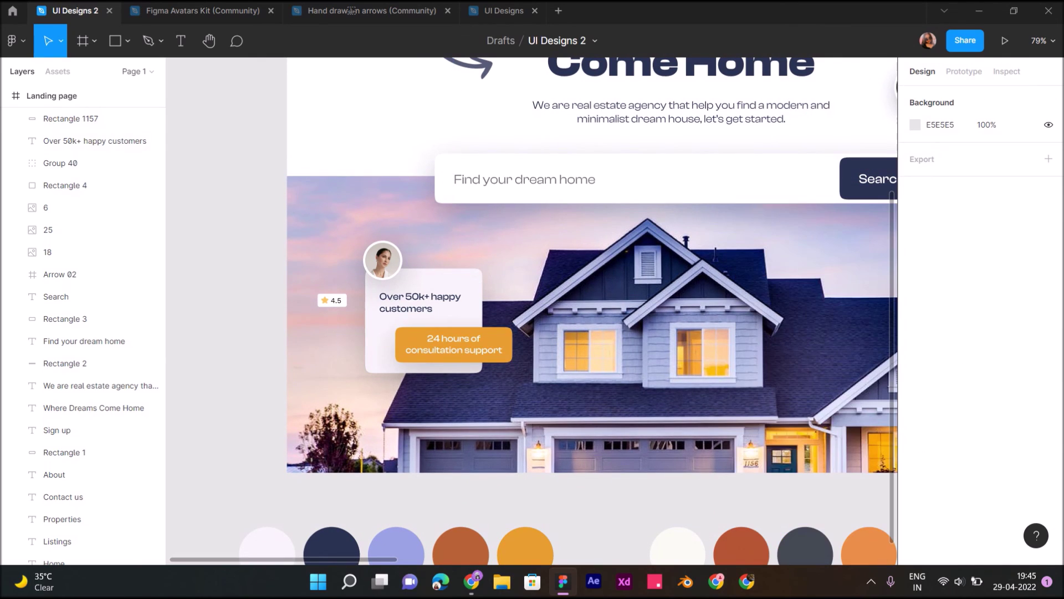
Step: Place the 4.5 rating badge at the card's top, left-aligned above the lowered Over 50k+ text
{"action": "left_click", "coordinate": [61, 163]}
{"action": "left_click_drag", "start_coordinate": [332, 300], "coordinate": [435, 284]}
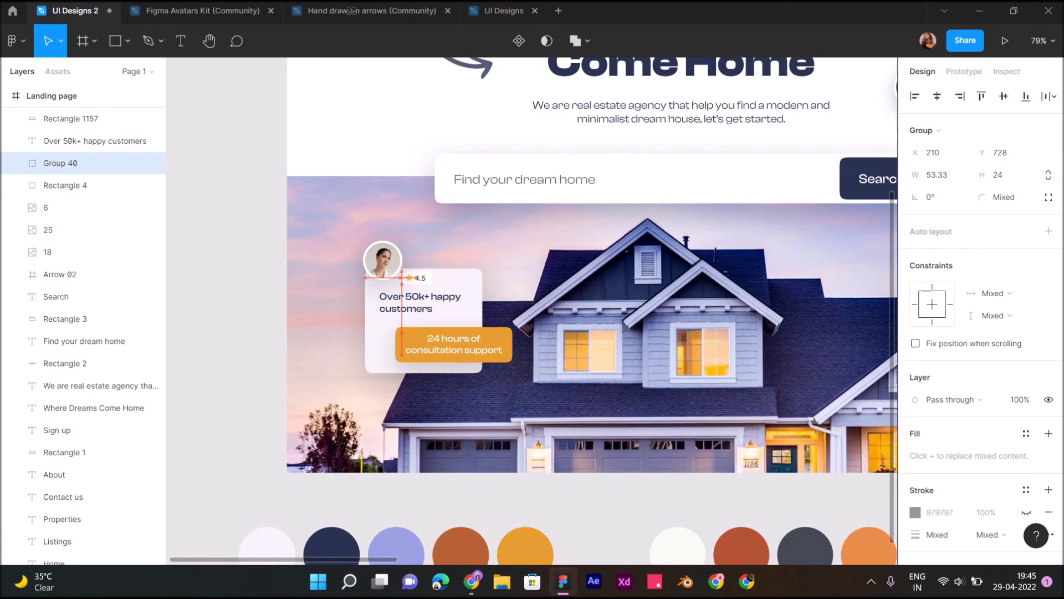
{"action": "left_click_drag", "start_coordinate": [435, 284], "coordinate": [416, 325]}
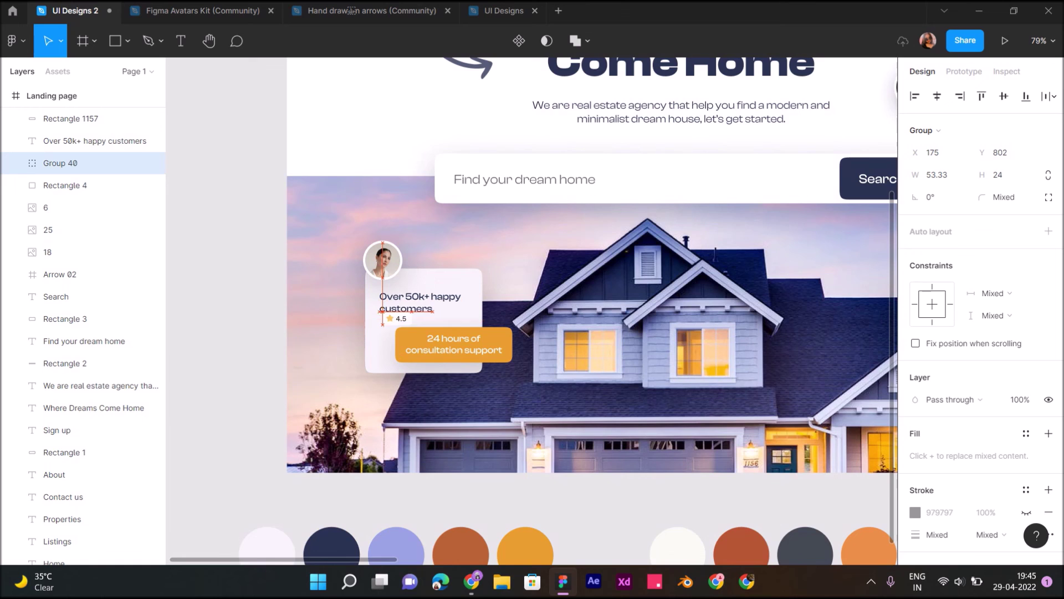
{"action": "scroll", "coordinate": [395, 317], "scroll_direction": "up", "scroll_amount": 5}
{"action": "left_click", "coordinate": [443, 288]}
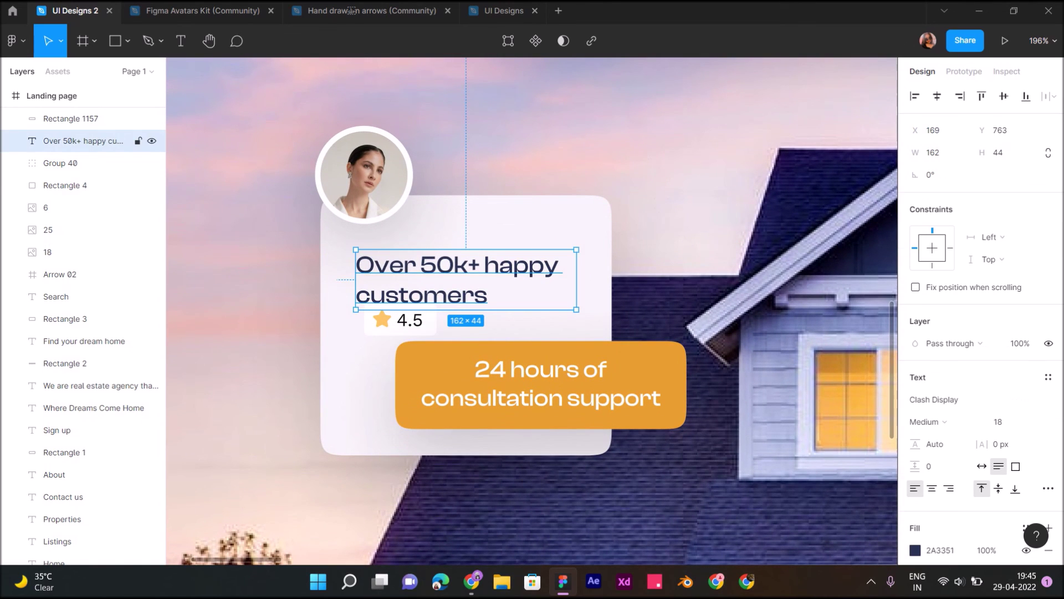
{"action": "left_click", "coordinate": [60, 163]}
{"action": "left_click_drag", "start_coordinate": [400, 320], "coordinate": [479, 226]}
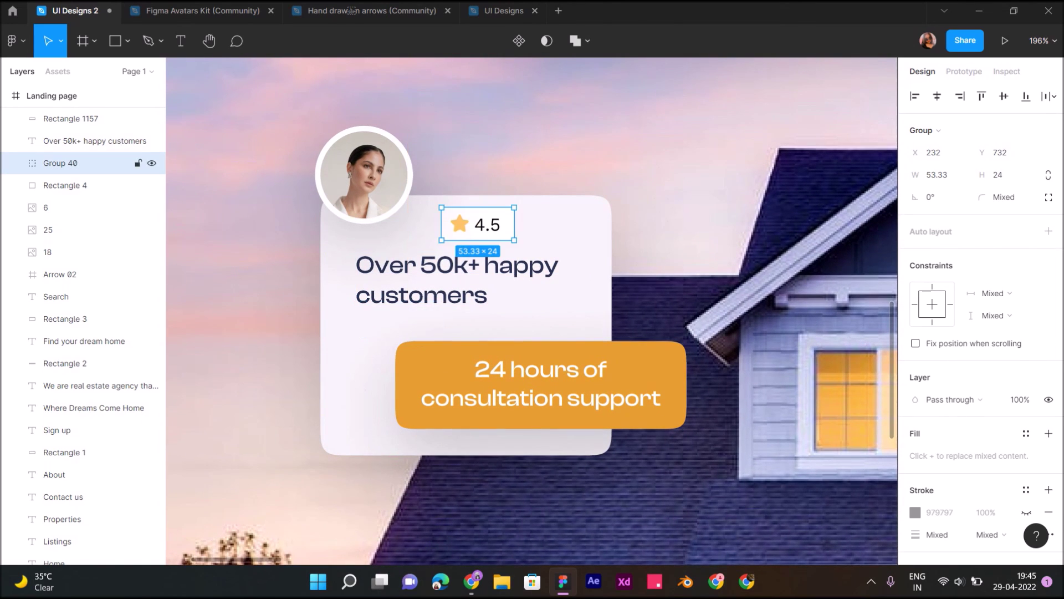
{"action": "left_click_drag", "start_coordinate": [421, 293], "coordinate": [421, 315]}
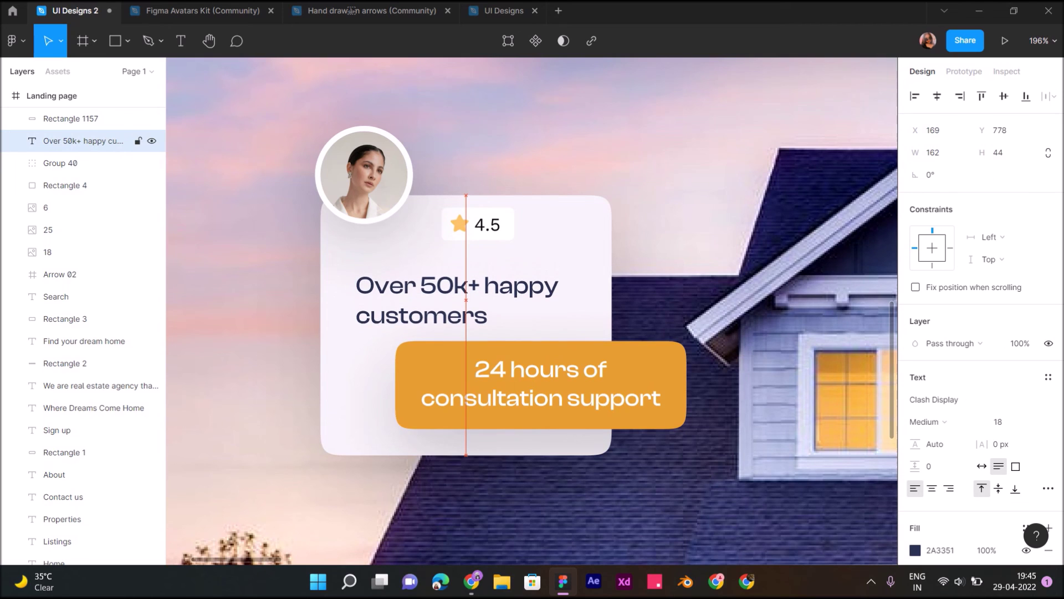
{"action": "left_click", "coordinate": [60, 163]}
{"action": "mouse_move", "coordinate": [477, 225]}
{"action": "left_mouse_down"}
{"action": "mouse_move", "coordinate": [422, 230]}
{"action": "mouse_move", "coordinate": [393, 250]}
{"action": "left_mouse_up"}
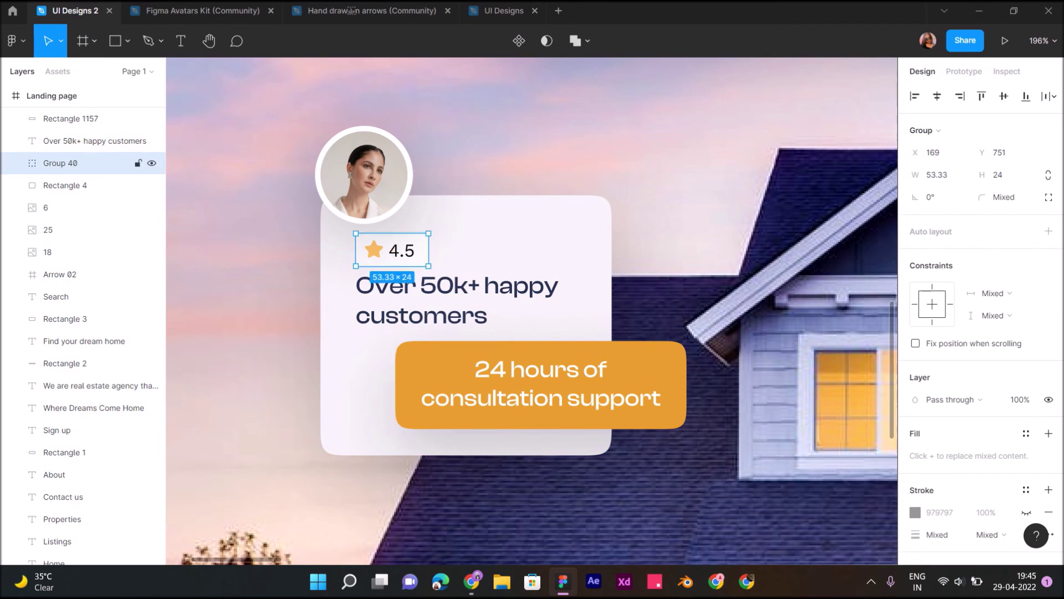
Step: Lengthen the white card to 209 high and shift the orange button, headline and badge lower
{"action": "left_click", "coordinate": [70, 118]}
{"action": "left_click", "coordinate": [65, 185]}
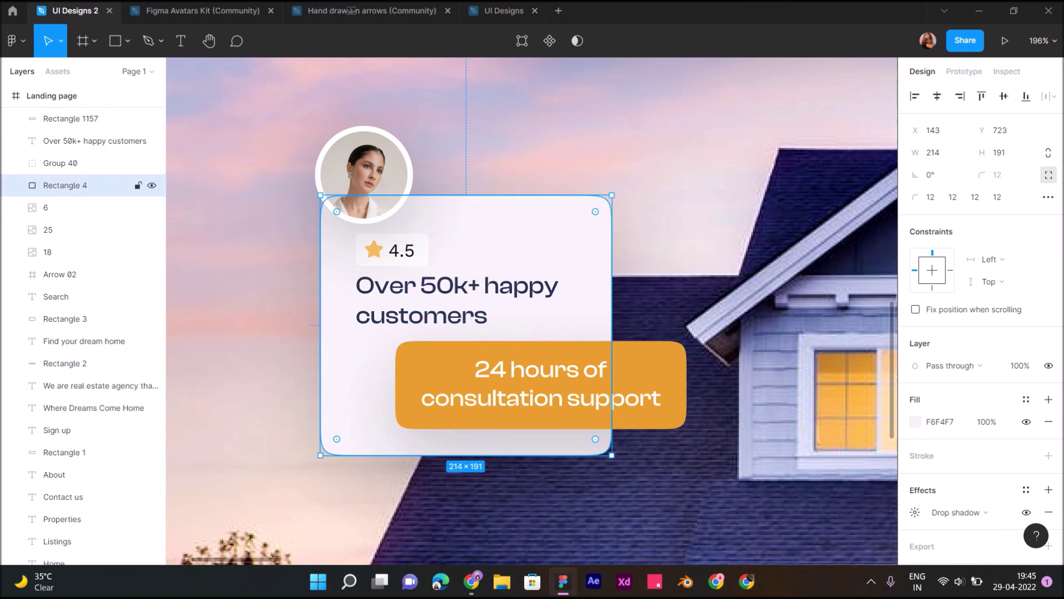
{"action": "left_click_drag", "start_coordinate": [465, 455], "coordinate": [466, 479]}
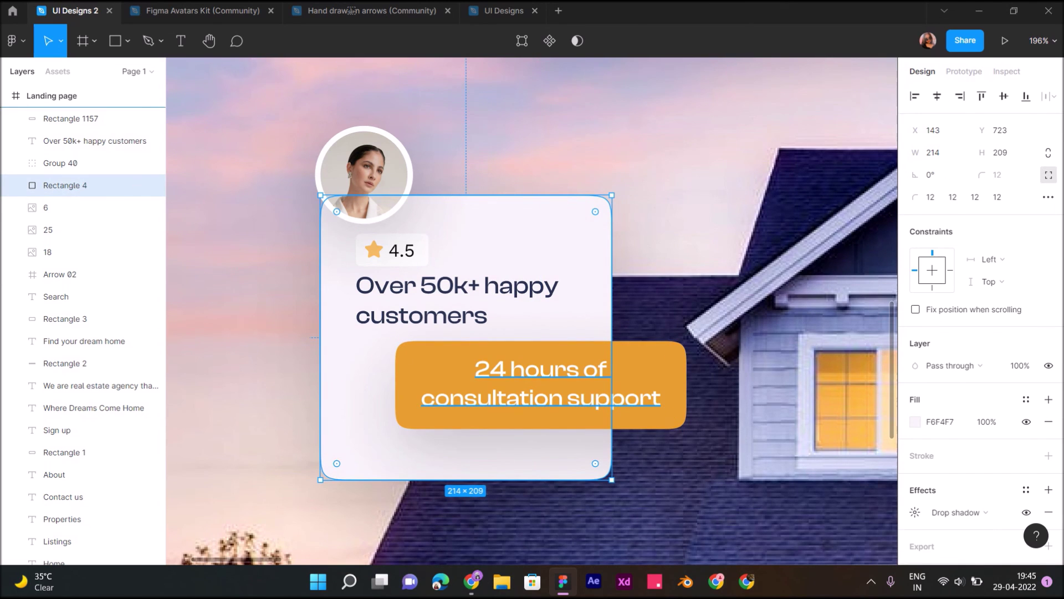
{"action": "left_click", "coordinate": [665, 355]}
{"action": "left_click", "coordinate": [540, 382], "text": "shift"}
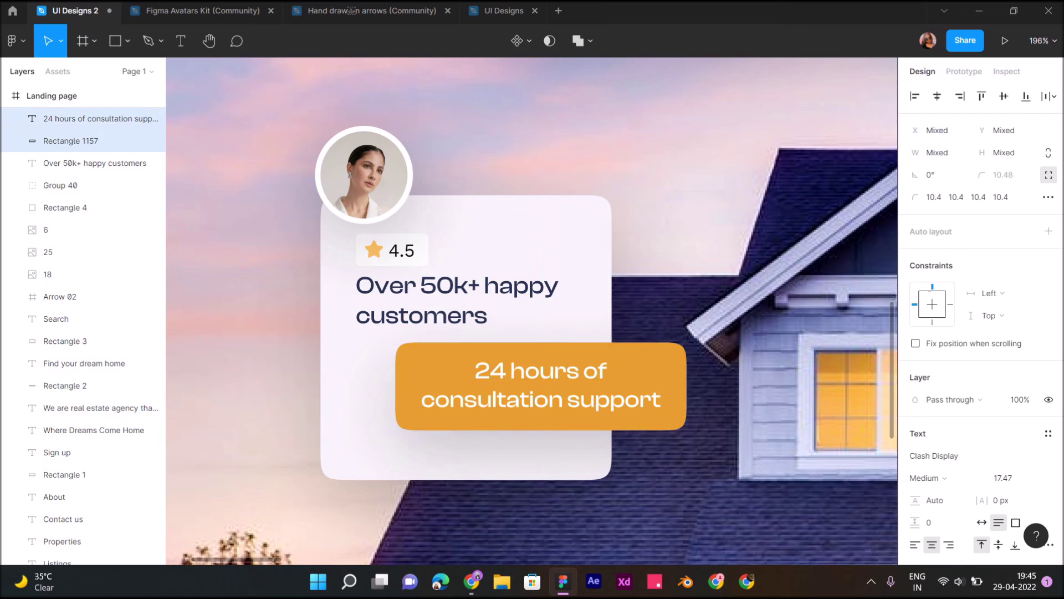
{"action": "left_click_drag", "start_coordinate": [540, 388], "coordinate": [541, 409]}
{"action": "left_click", "coordinate": [465, 299]}
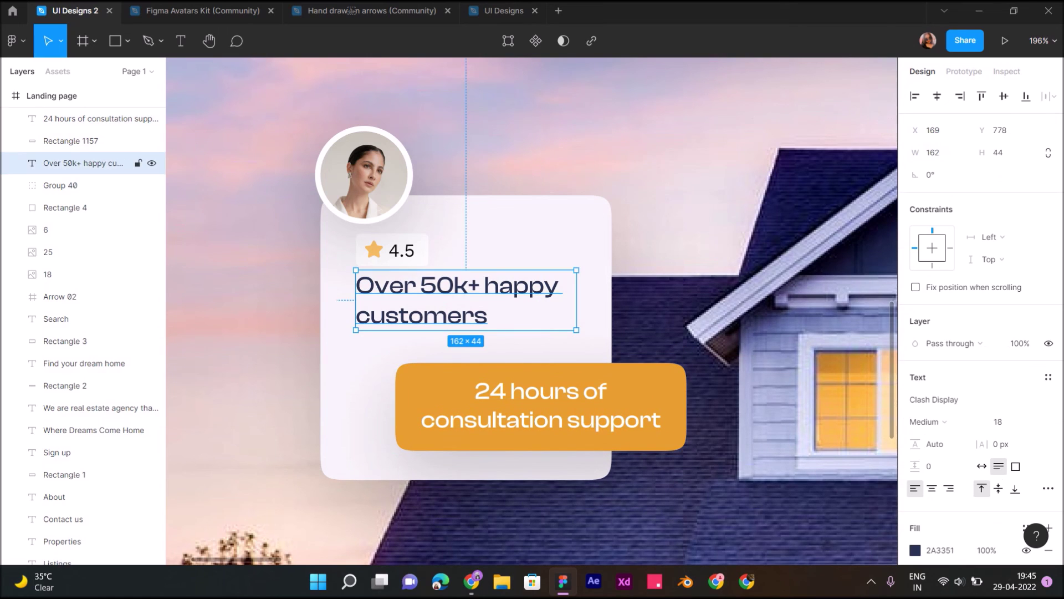
{"action": "left_click", "coordinate": [391, 250], "text": "shift"}
{"action": "left_click_drag", "start_coordinate": [391, 250], "coordinate": [391, 261]}
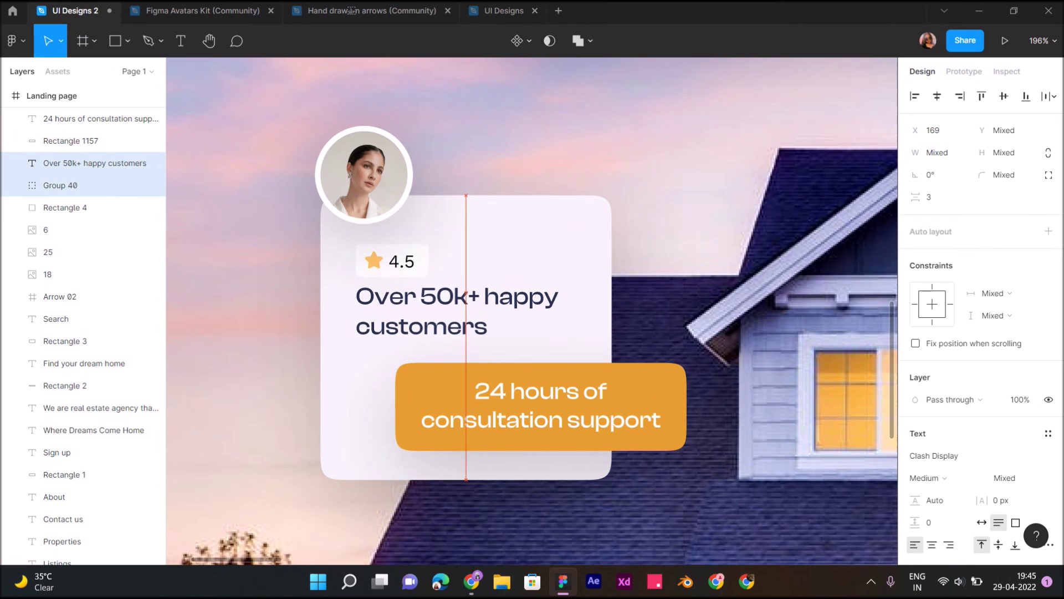
{"action": "left_click", "coordinate": [804, 499]}
{"action": "key", "text": "shift+2"}
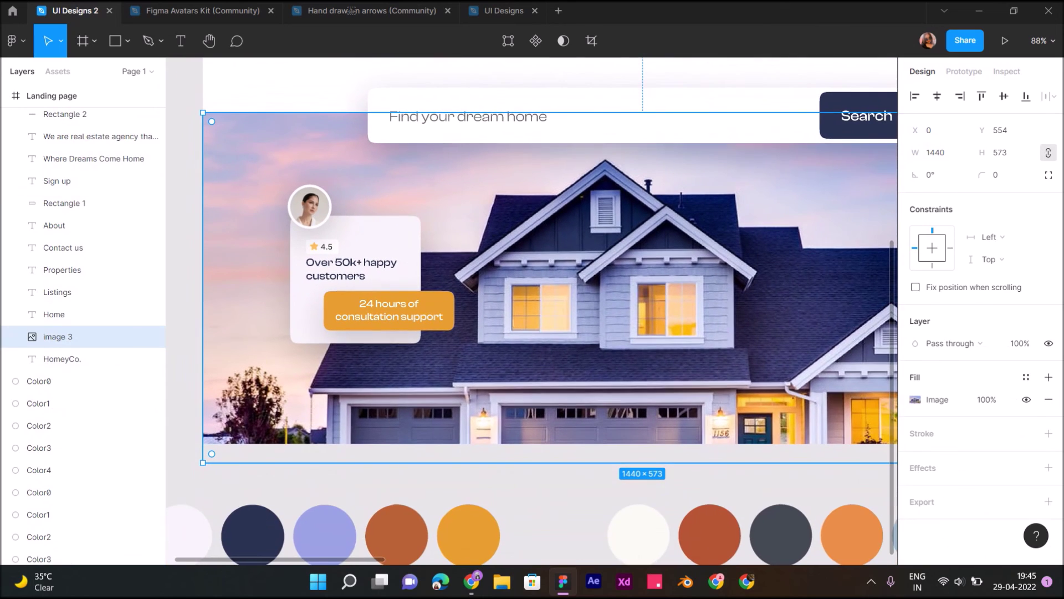
{"action": "key", "text": "Escape"}
{"action": "scroll", "coordinate": [324, 371], "scroll_direction": "down", "scroll_amount": 3}
{"action": "scroll", "coordinate": [324, 371], "scroll_direction": "down", "scroll_amount": 2}
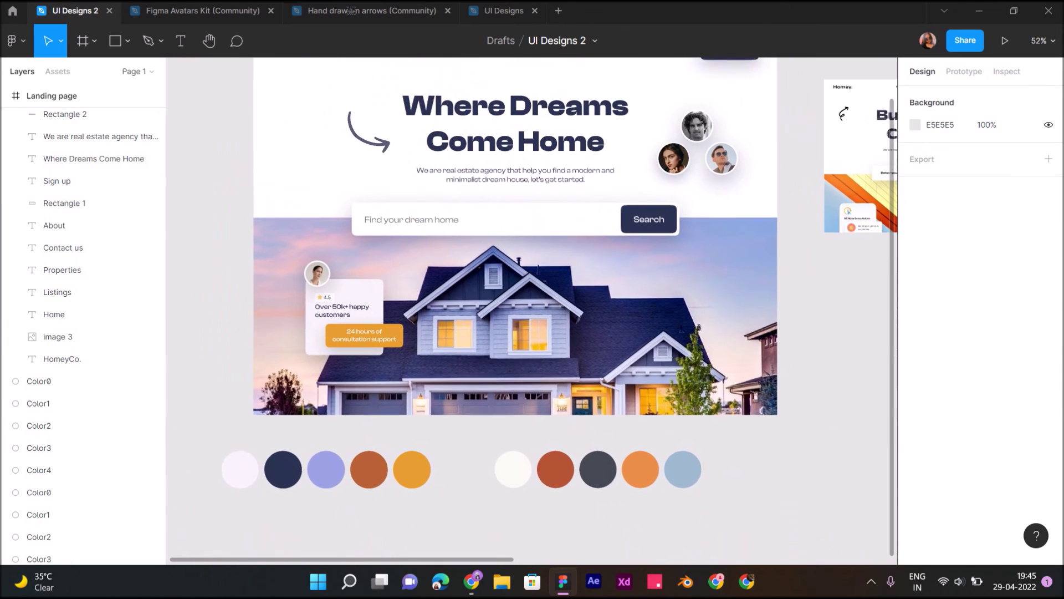
{"action": "scroll", "coordinate": [340, 269], "scroll_direction": "up", "scroll_amount": 3}
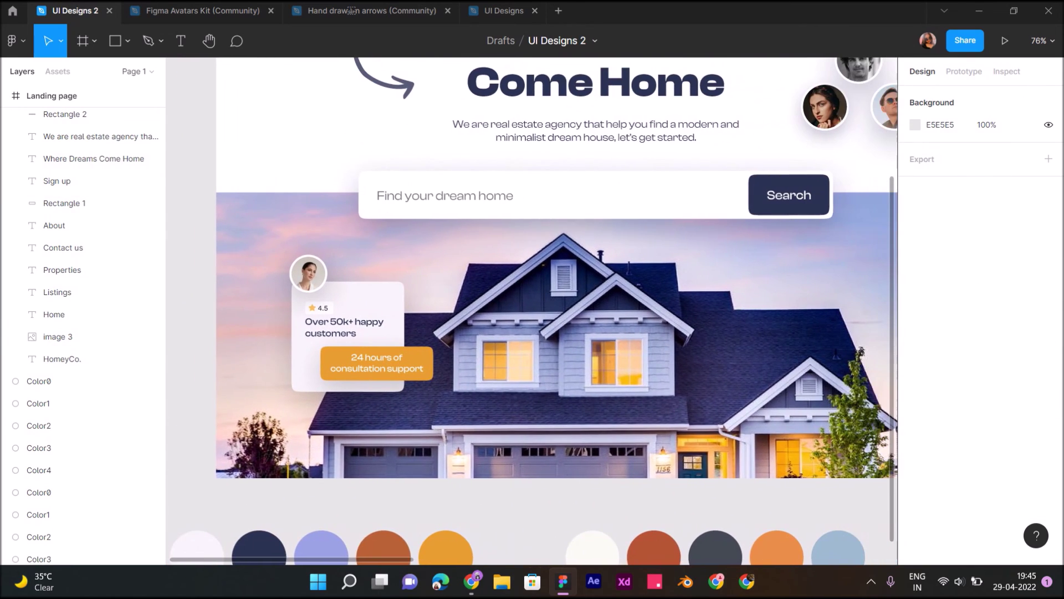
{"action": "scroll", "coordinate": [532, 310], "scroll_direction": "right", "scroll_amount": 2}
{"action": "scroll", "coordinate": [532, 310], "scroll_direction": "right", "scroll_amount": 2}
{"action": "scroll", "coordinate": [532, 310], "scroll_direction": "right", "scroll_amount": 2}
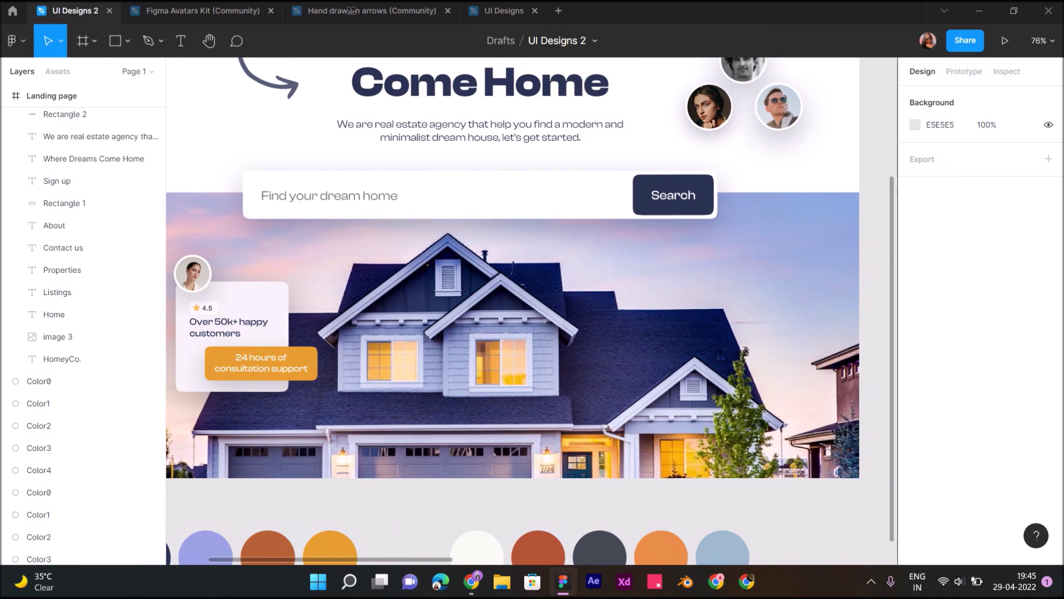
{"action": "left_click", "coordinate": [228, 327]}
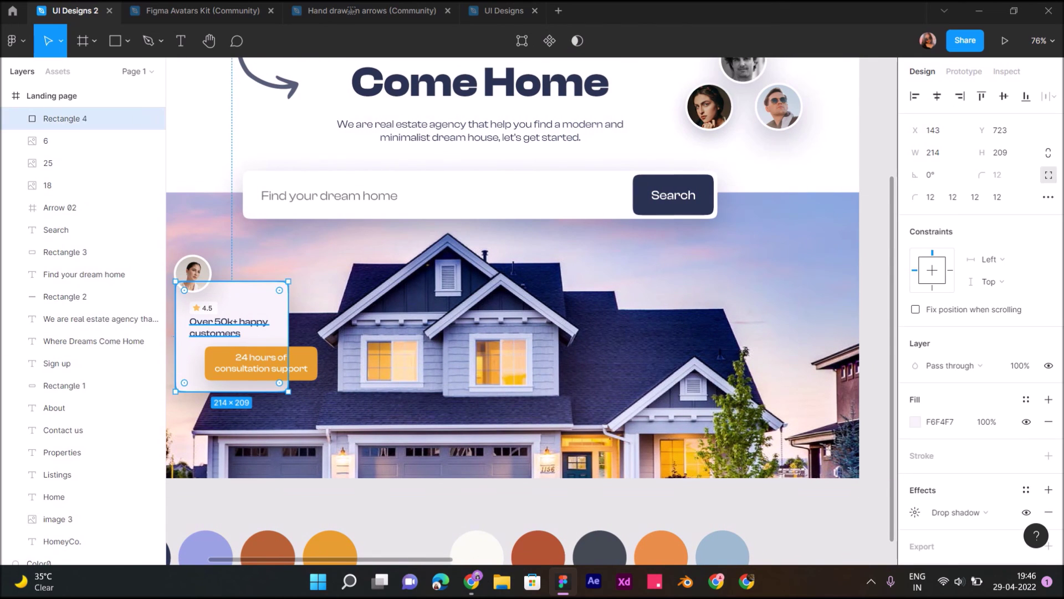